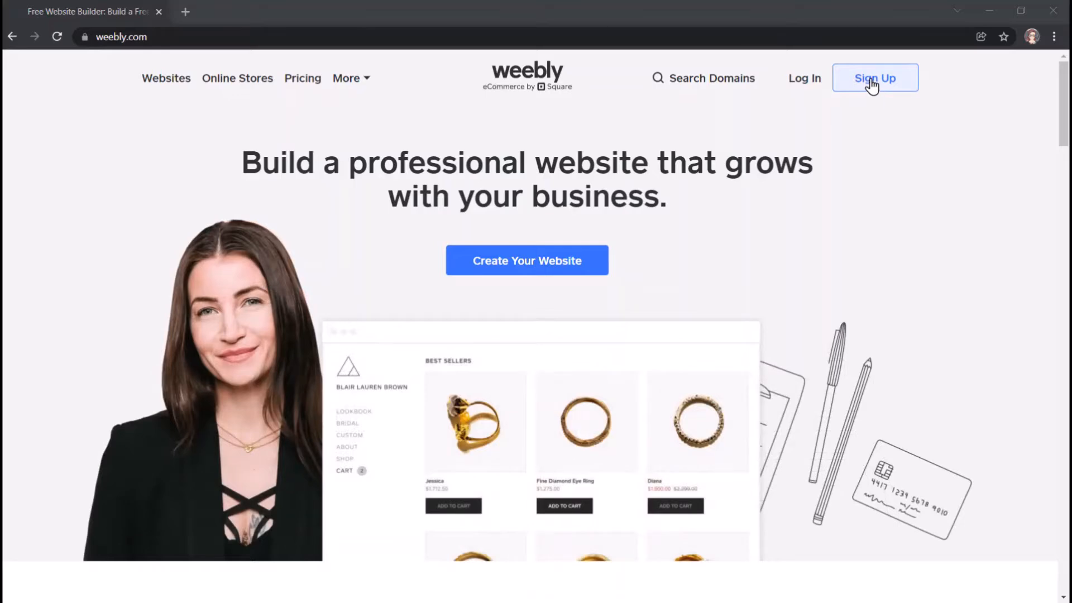
- Sign up for a Weebly account, agreeing to the terms, and choose to create a personal website with Weebly Websites
click(872, 84)
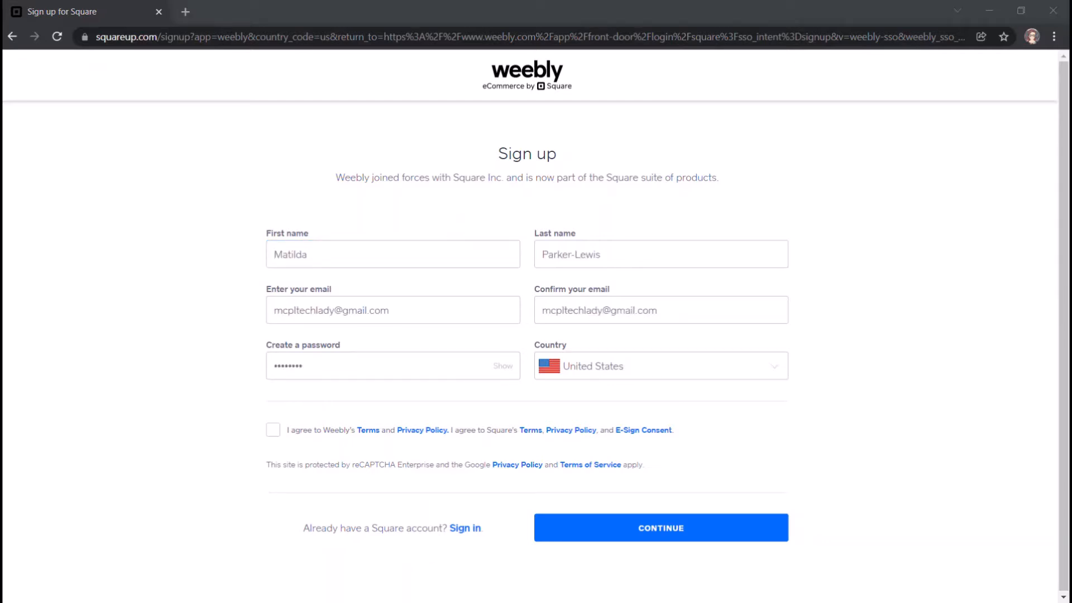
click(273, 432)
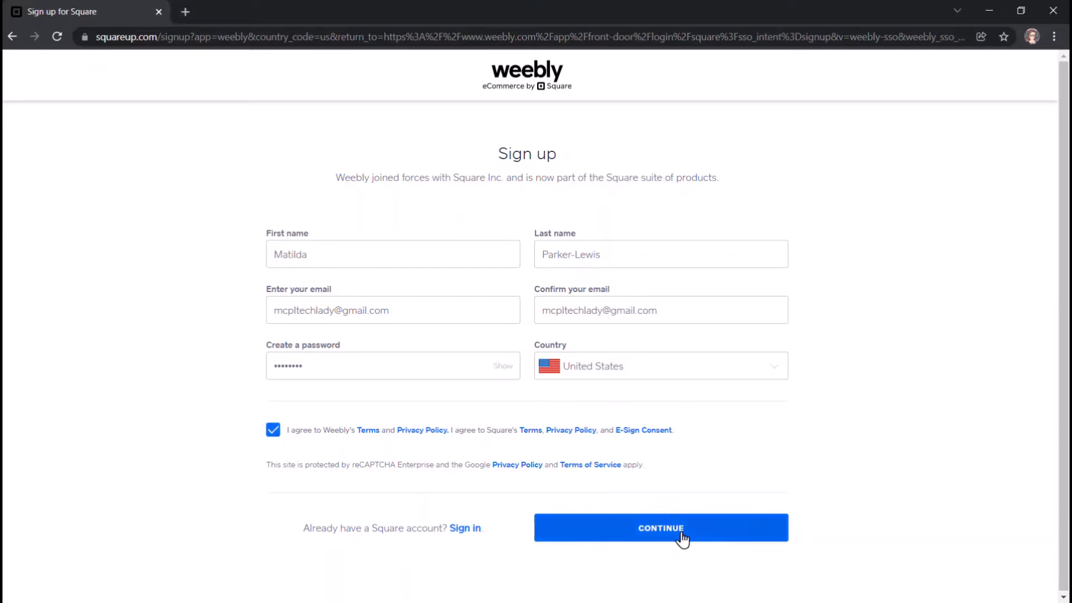
click(681, 535)
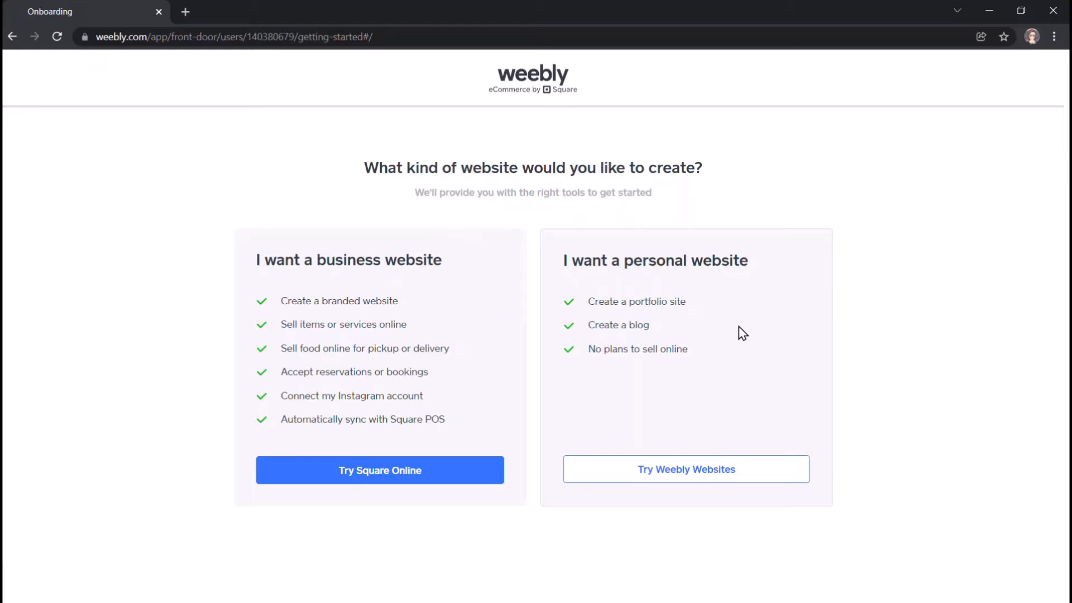
click(659, 477)
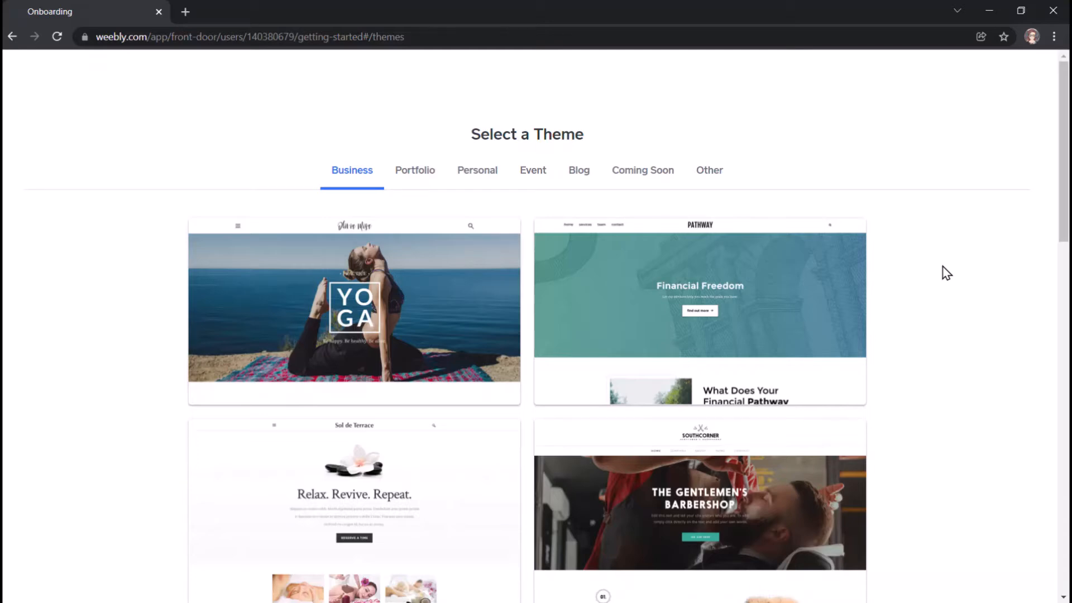
- Browse the Portfolio, Personal, Event, Blog and Other theme categories and preview the creative director theme with the blue ink cloud
click(425, 179)
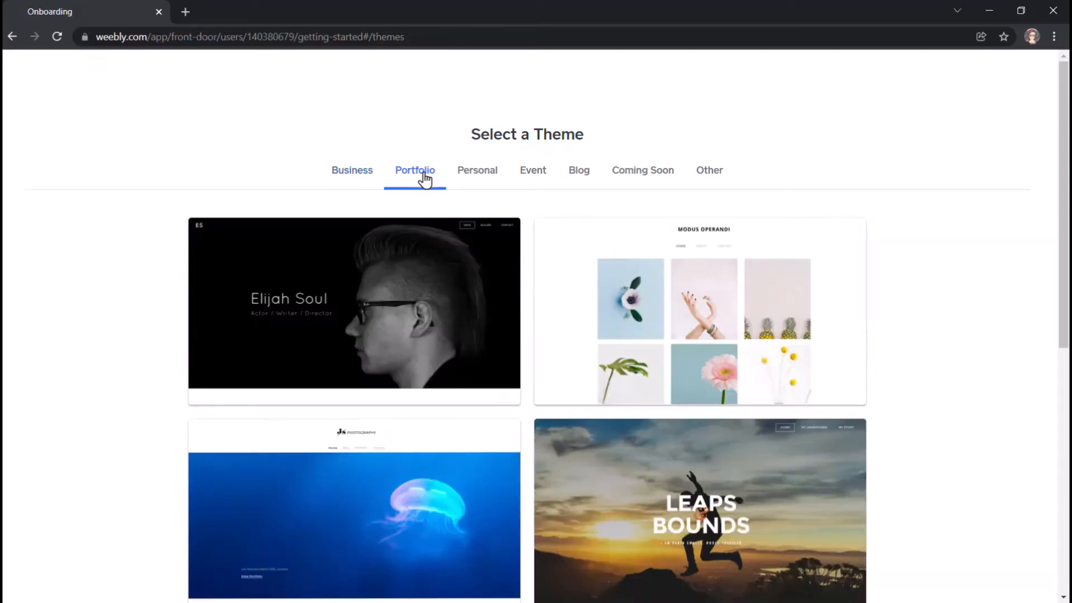
click(487, 180)
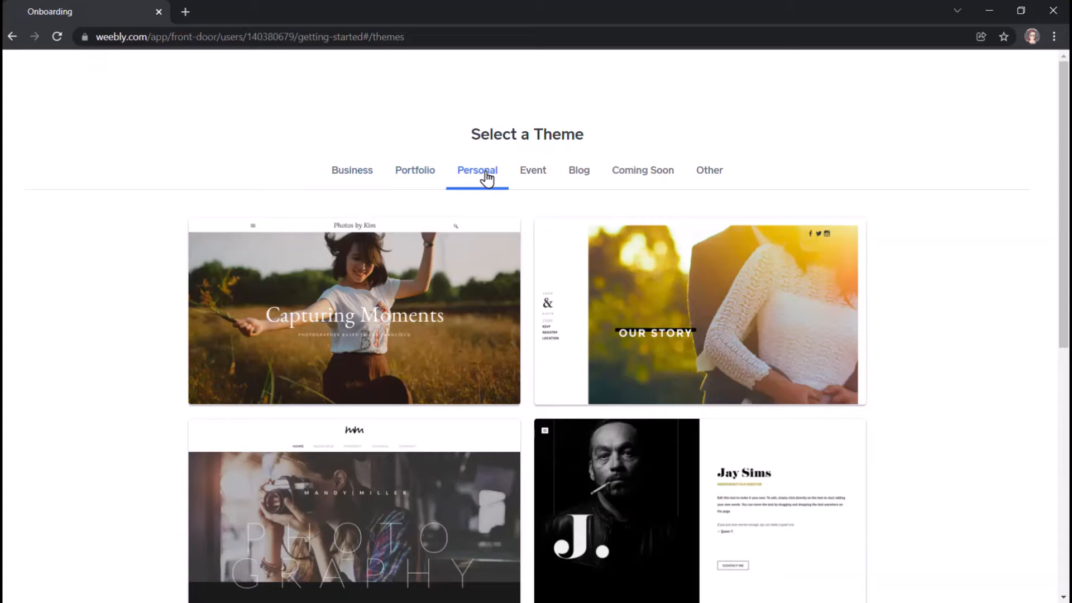
click(533, 178)
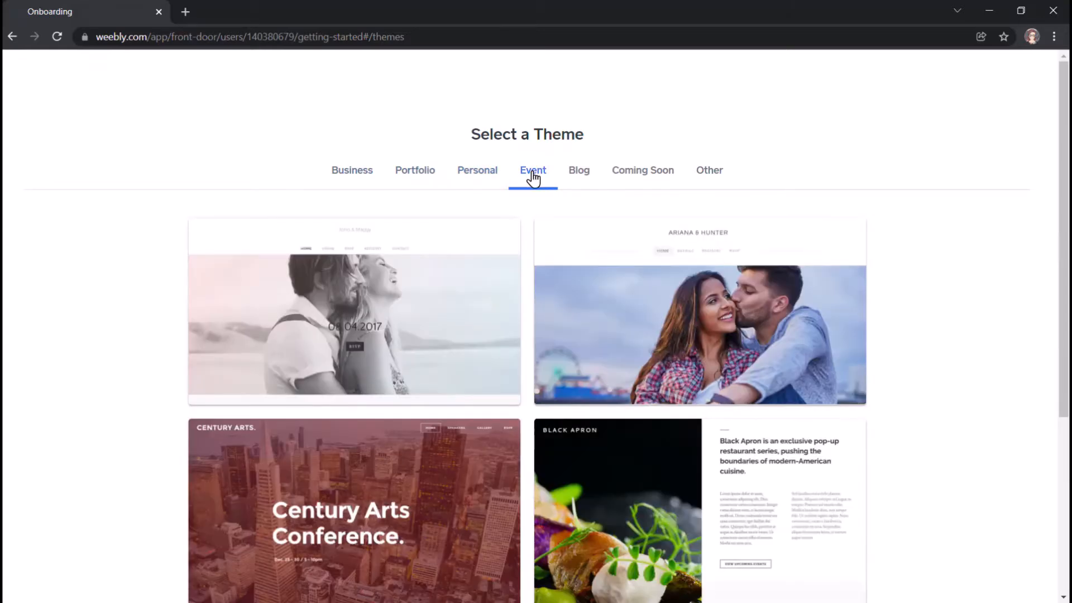
click(589, 178)
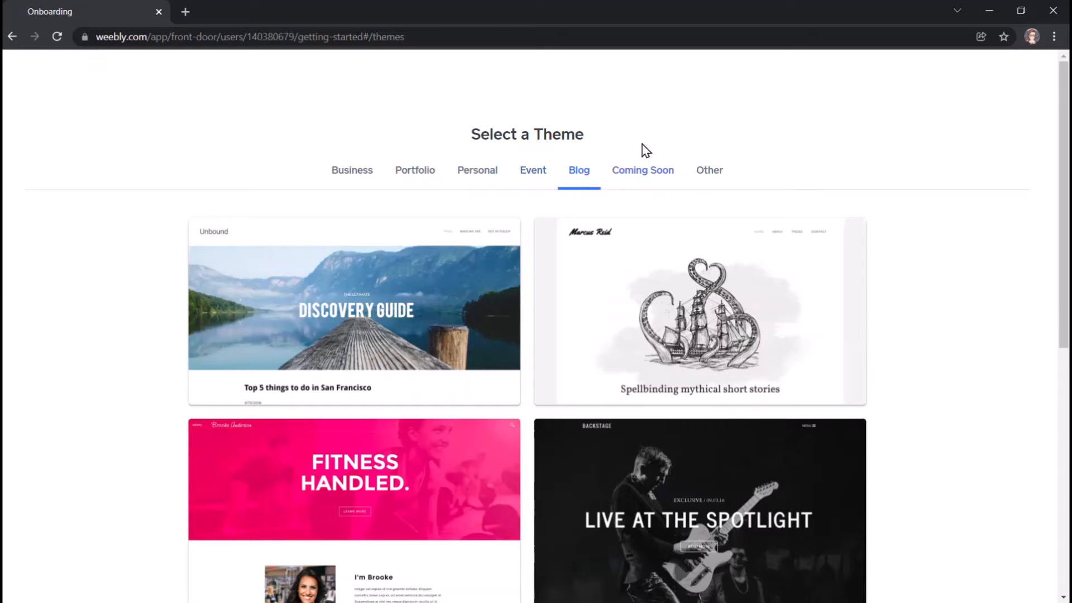
click(715, 175)
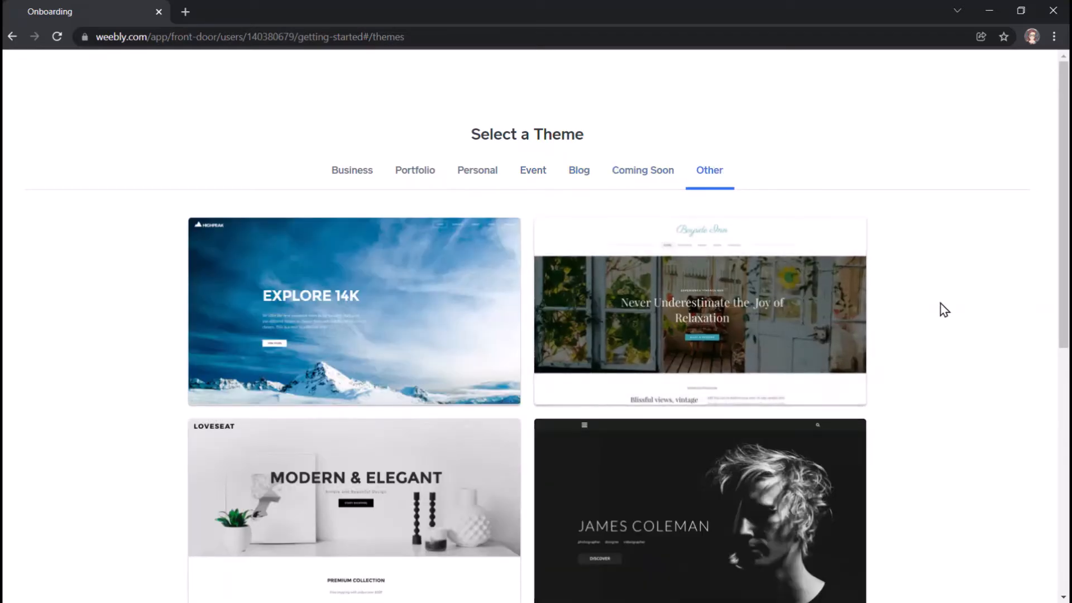
scroll(936, 331, down, 3)
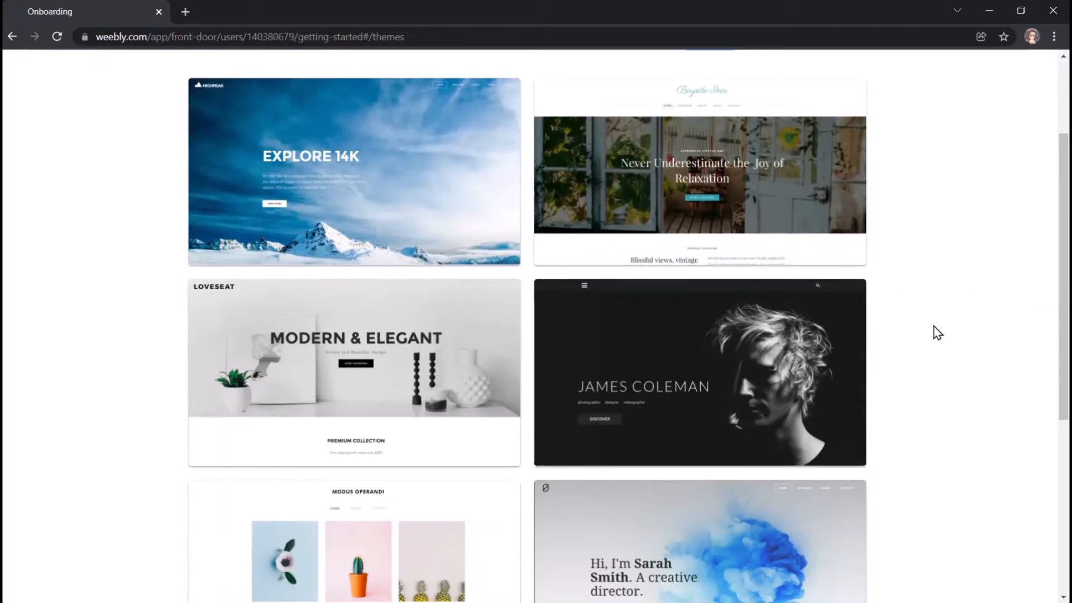
scroll(938, 333, down, 3)
scroll(937, 333, down, 3)
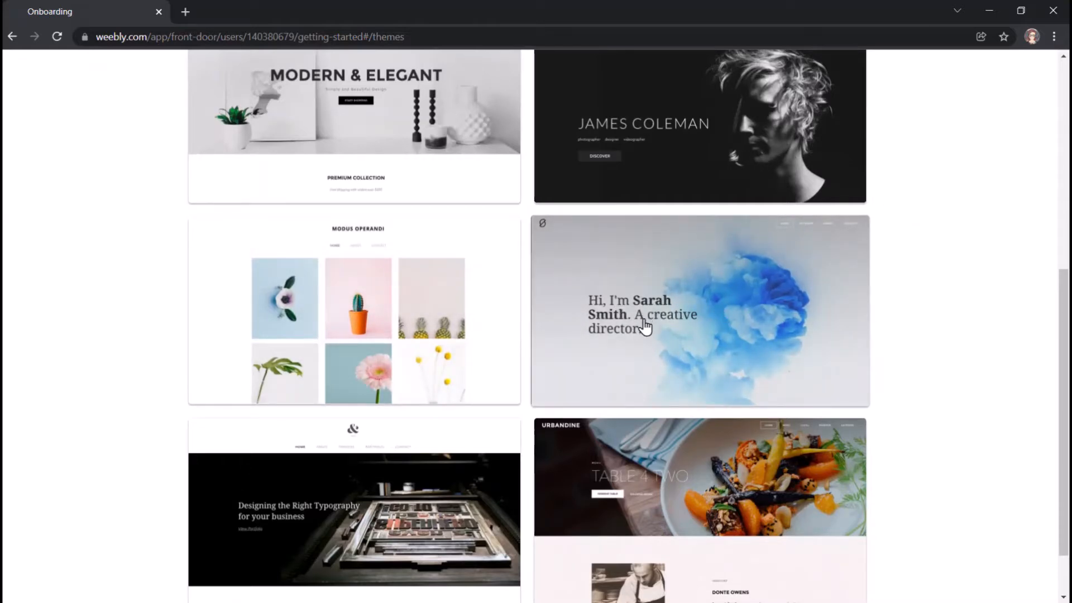
click(645, 328)
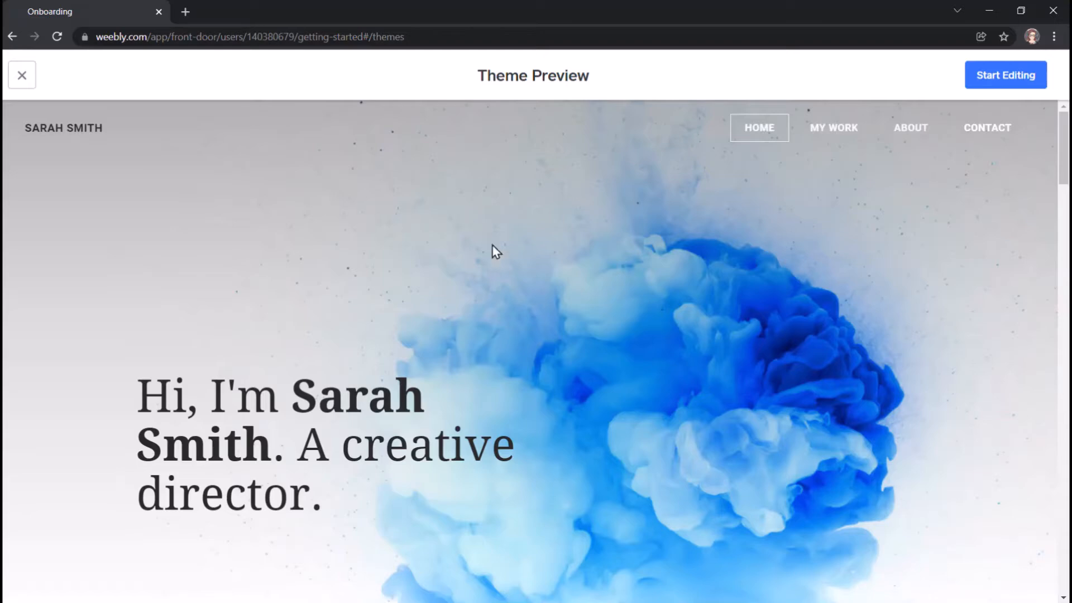
- Look through the previewed theme's whole home page and start editing a site with that theme
scroll(291, 345, down, 10)
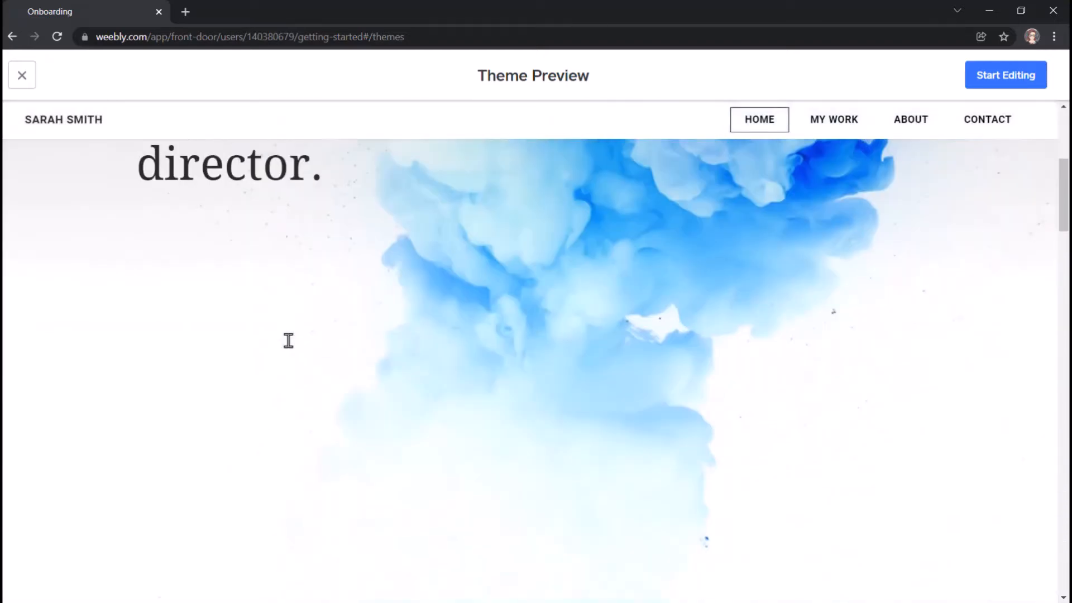
scroll(289, 340, down, 12)
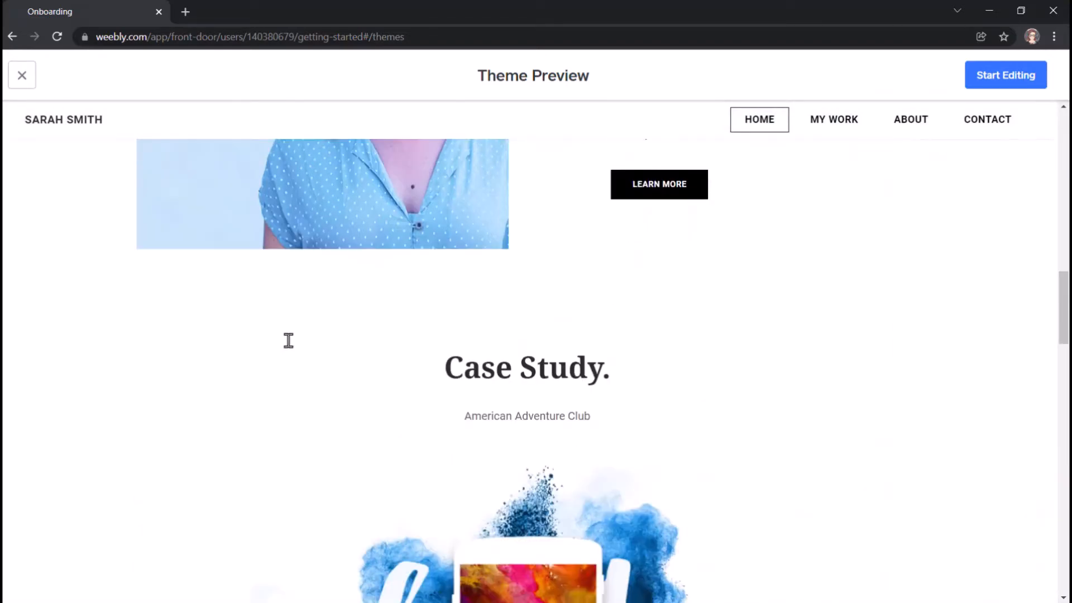
scroll(288, 340, down, 10)
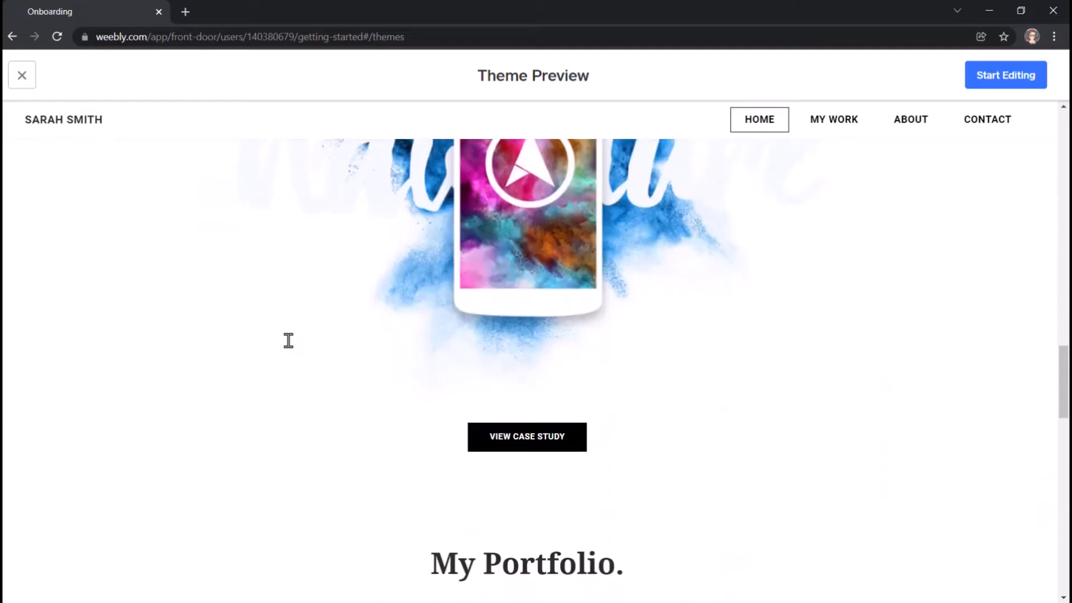
scroll(288, 341, down, 12)
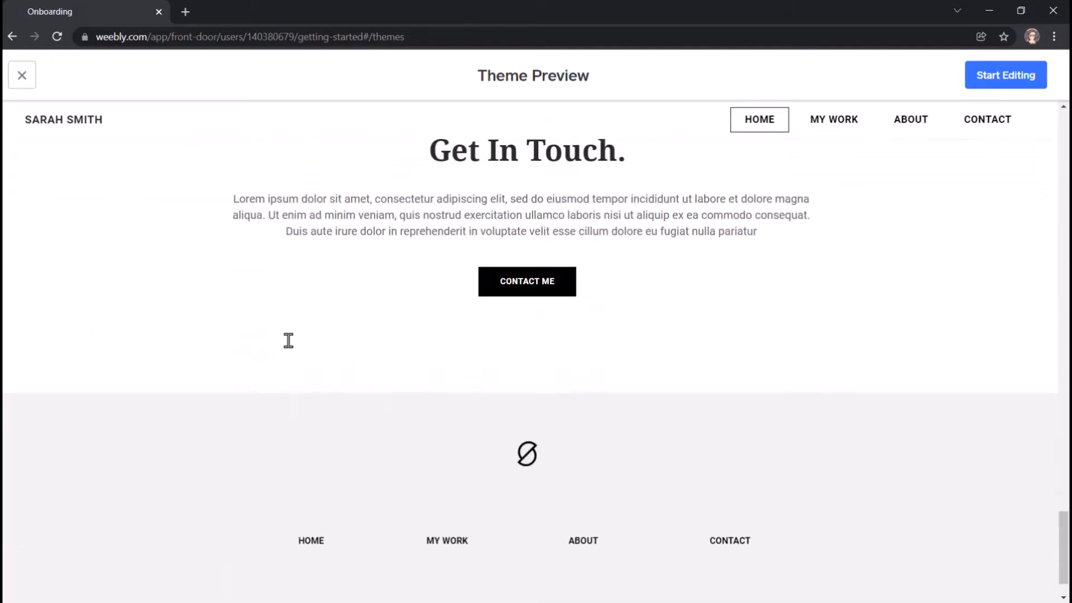
scroll(288, 341, up, 20)
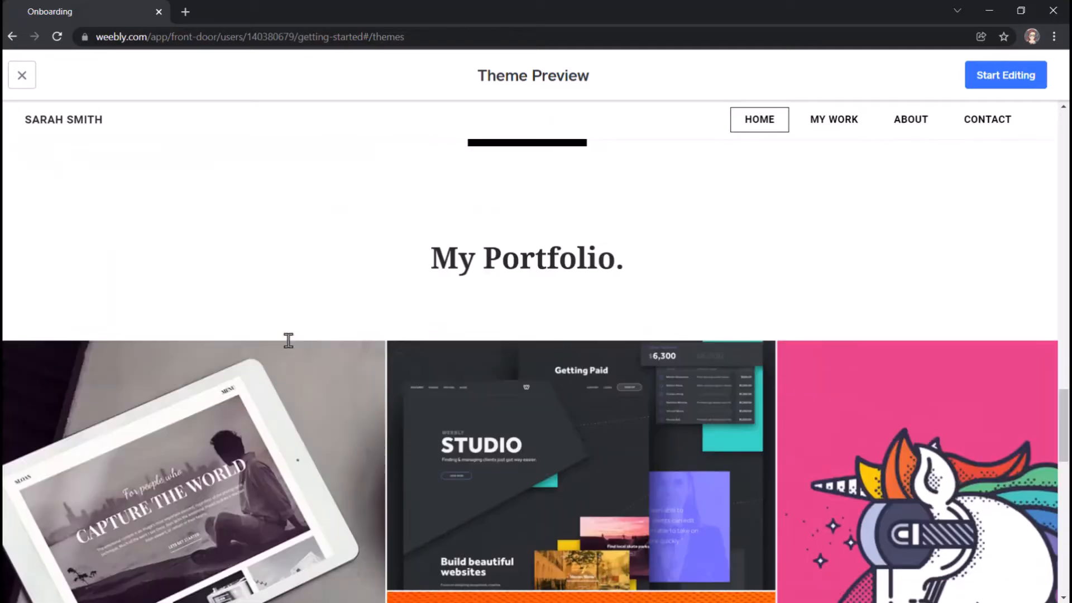
scroll(288, 340, up, 10)
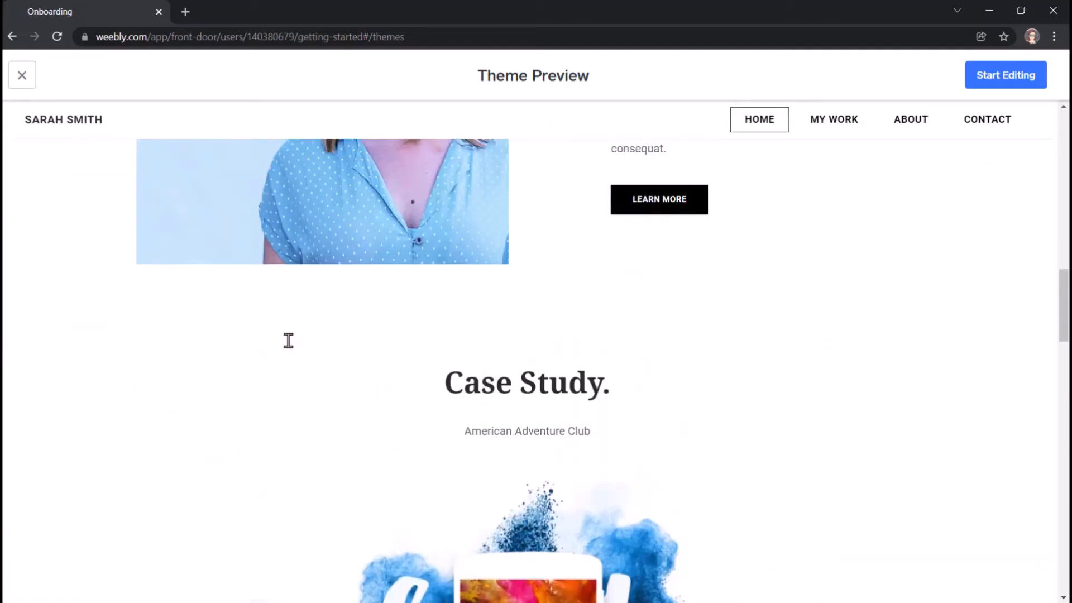
scroll(288, 341, up, 8)
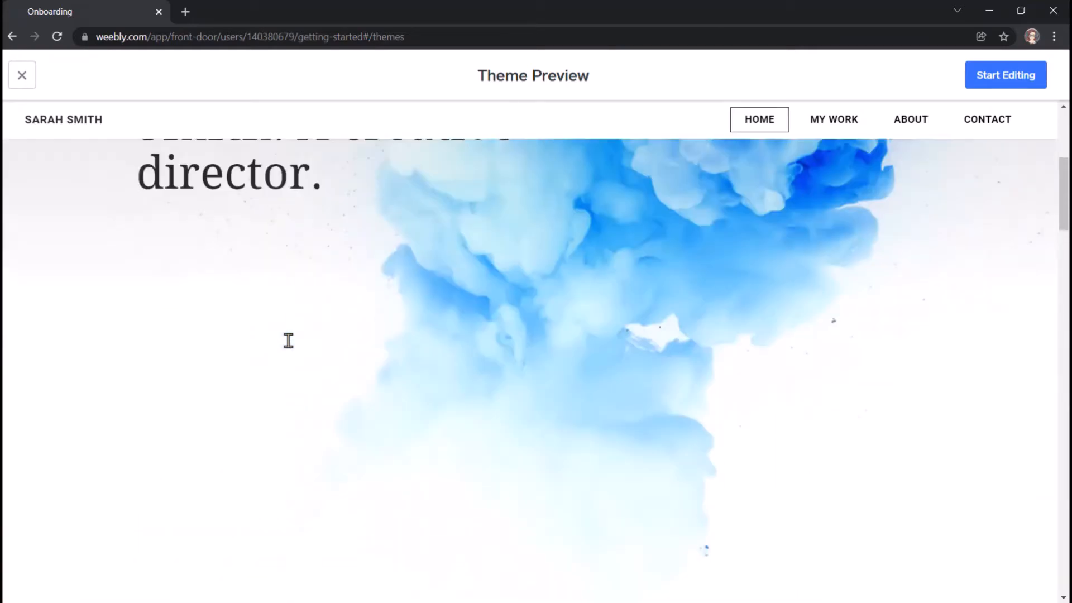
scroll(288, 341, up, 5)
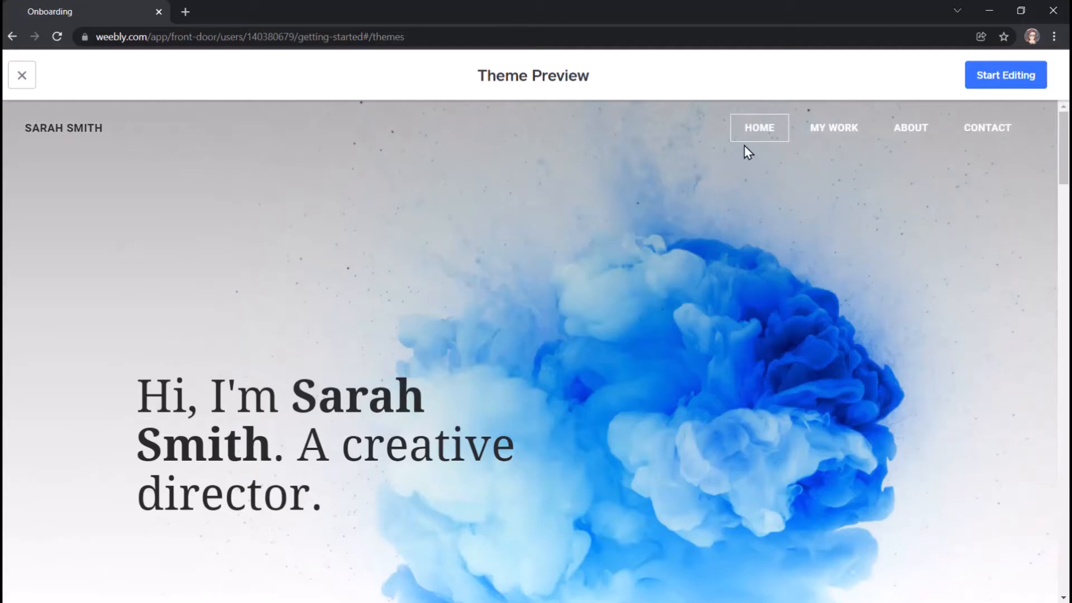
click(1011, 89)
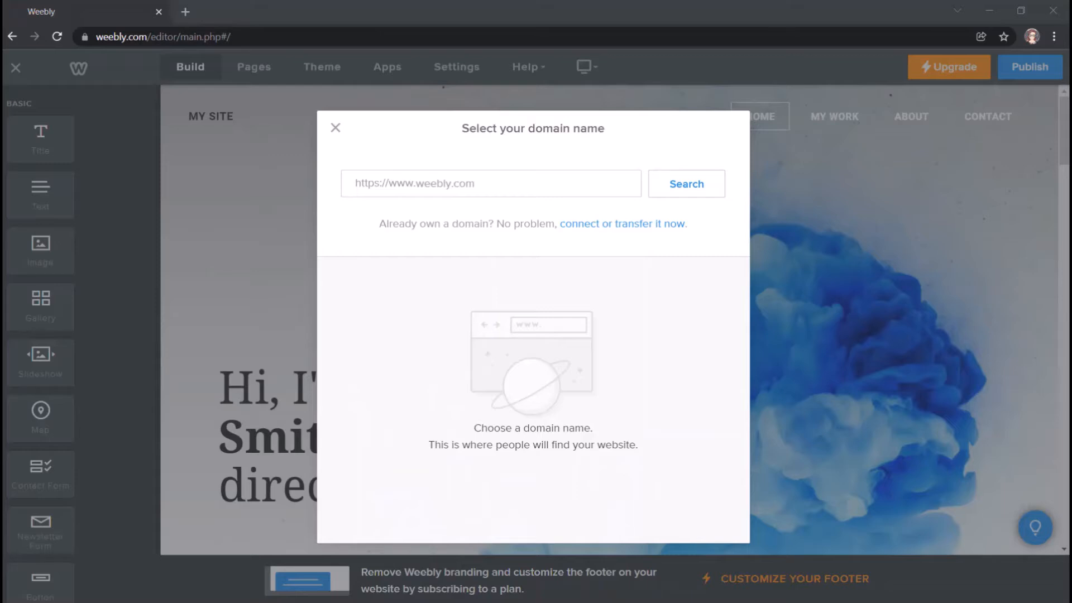
- Search for the domain mcpltechlady.com and set up the free subdomain mcpltechlady.weebly.com for the site
click(546, 185)
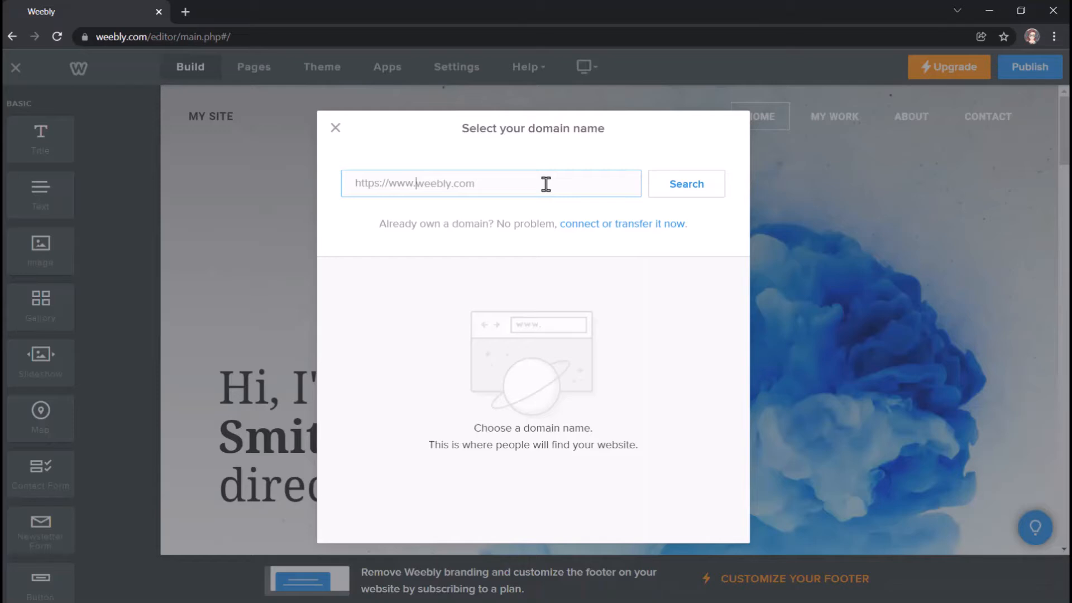
text(mcpltechlady.com)
click(676, 183)
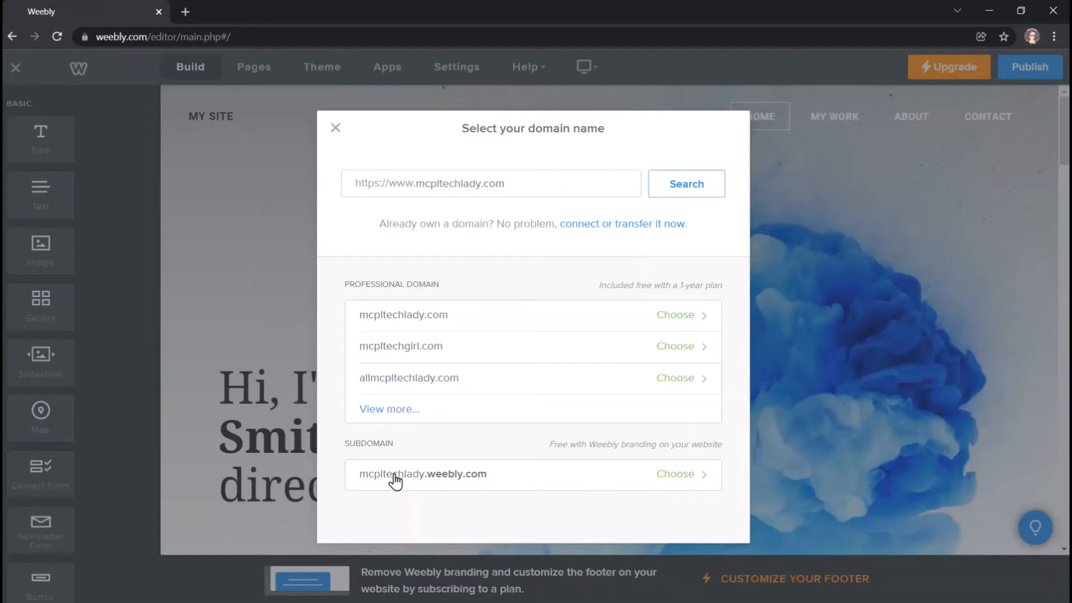
click(684, 477)
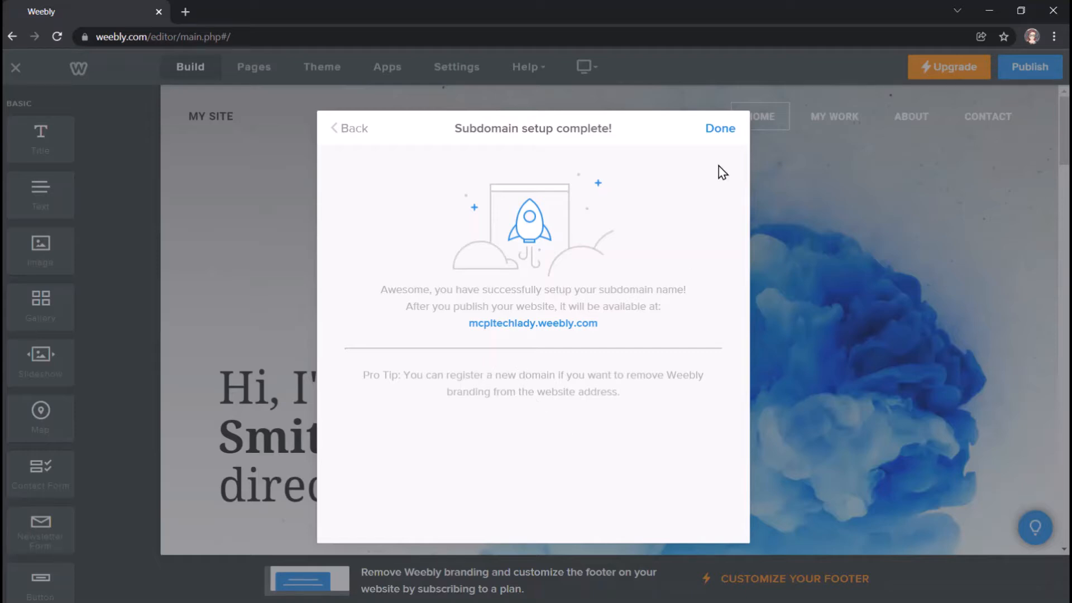
click(719, 132)
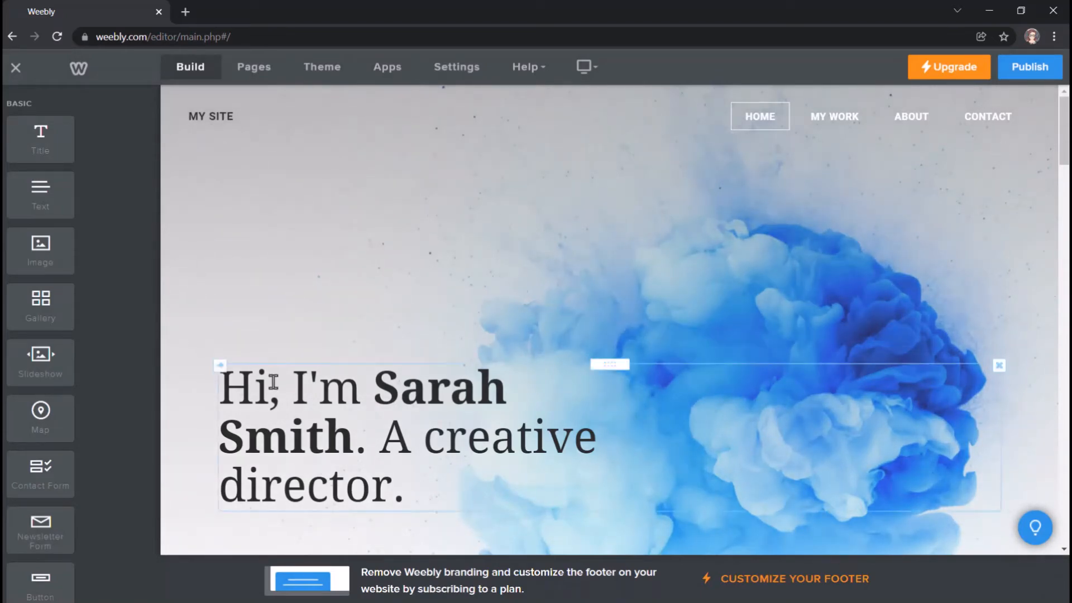
- Rename the site's My Work page to My Blog and return to the page list
mouse_move(215, 111)
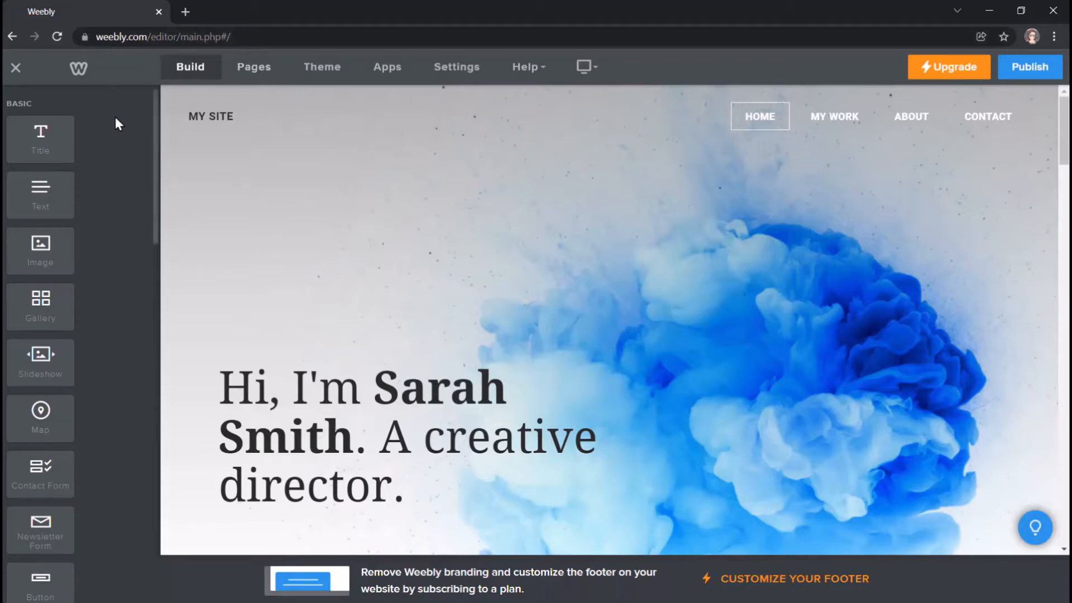
click(265, 72)
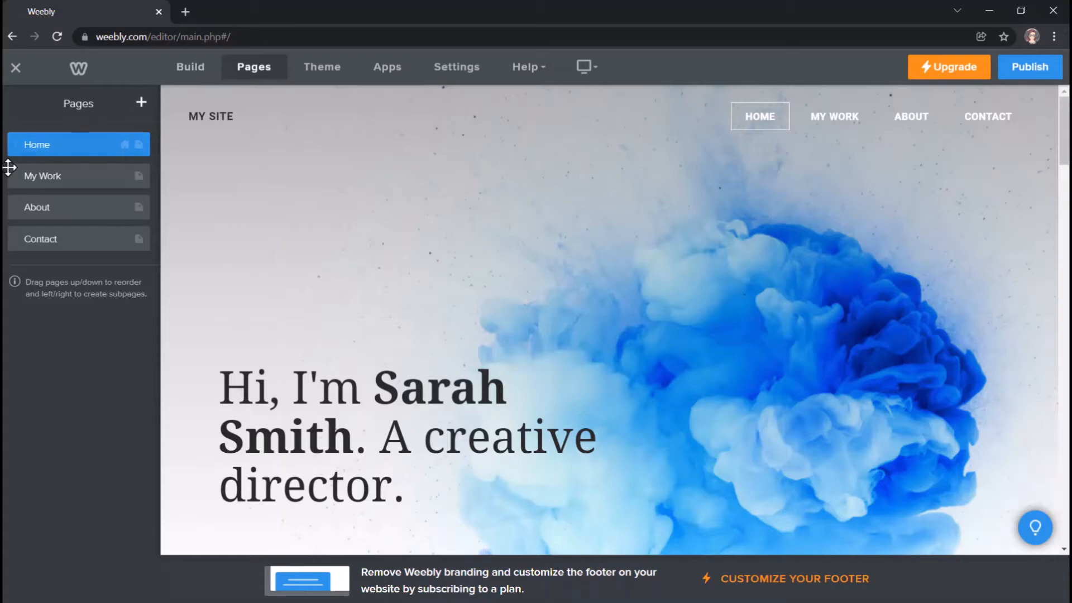
click(82, 180)
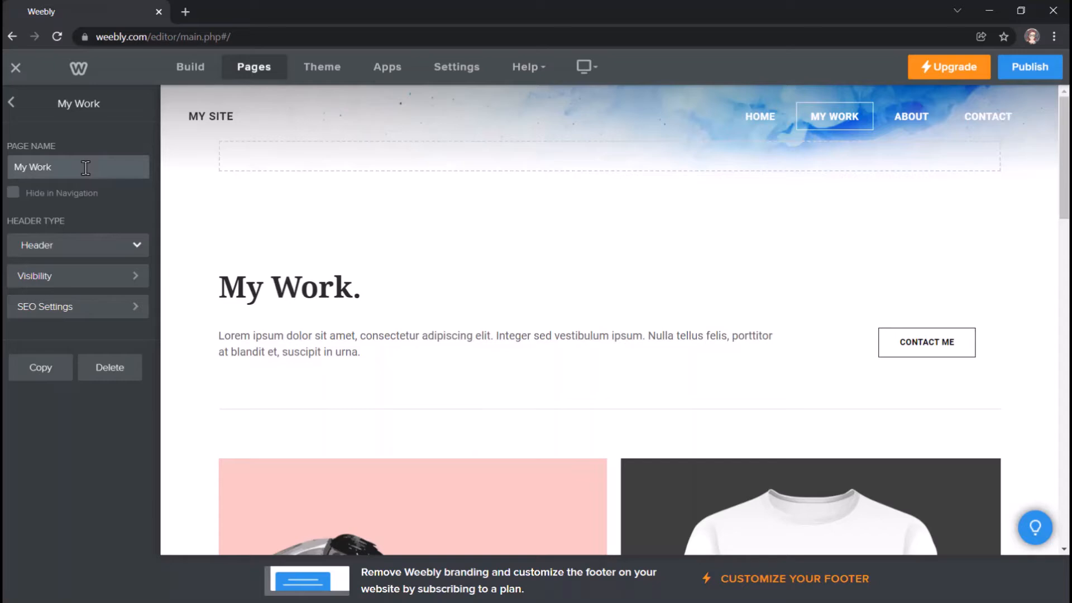
drag(52, 167, 10, 169)
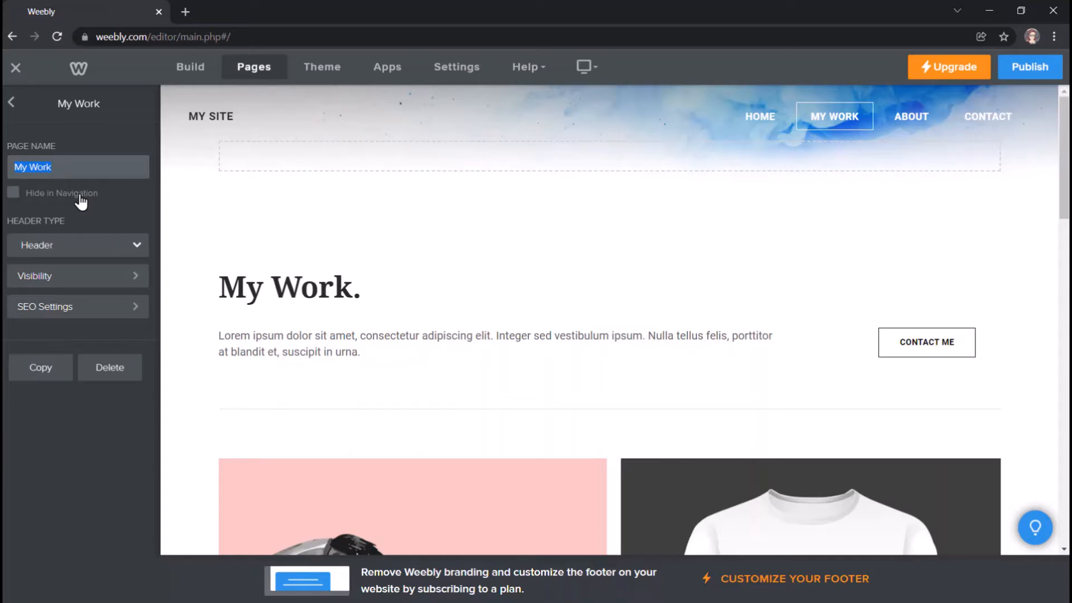
text(My Blog)
click(82, 146)
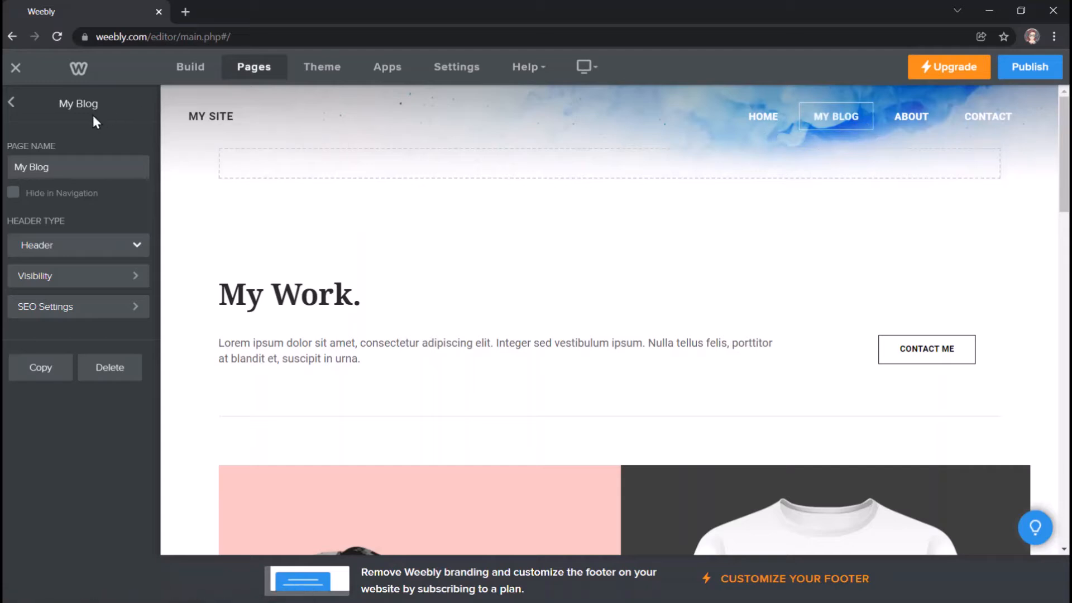
click(10, 104)
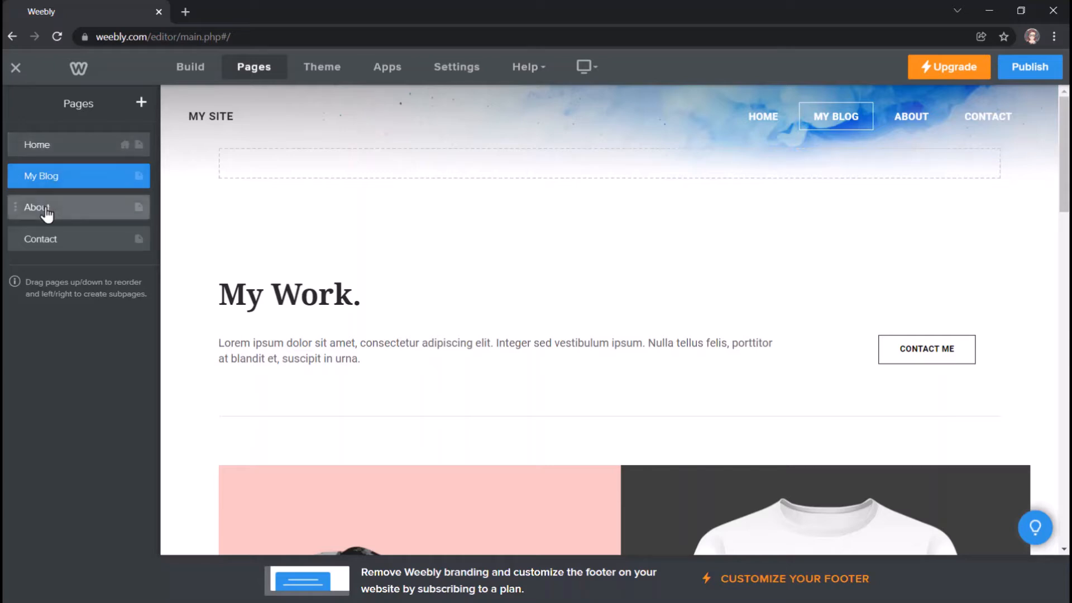
- View the Contact page and its page settings, and return to the page list
click(74, 243)
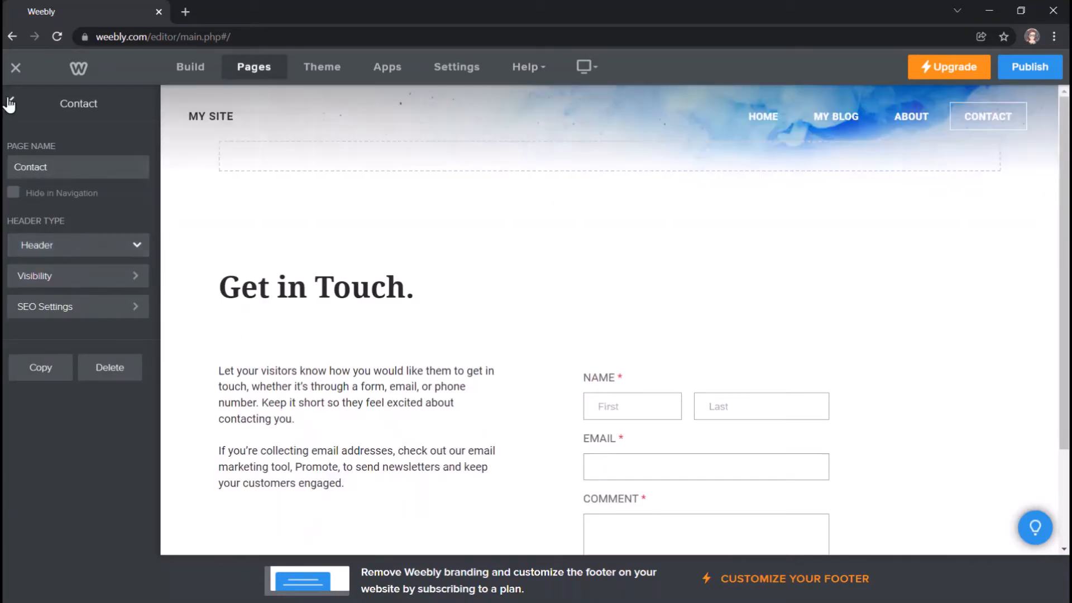
click(9, 103)
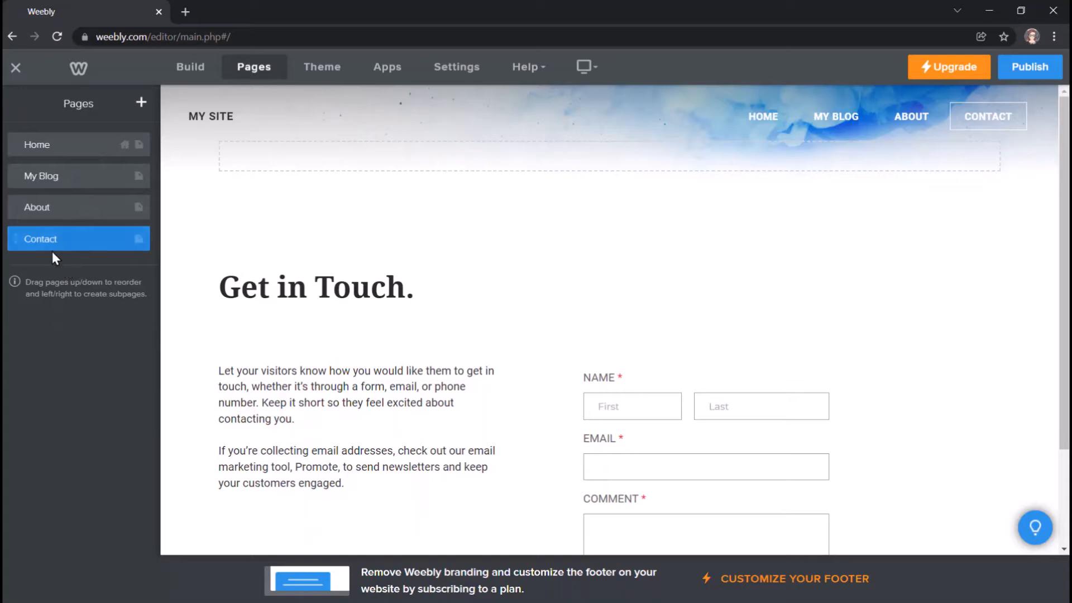
click(15, 244)
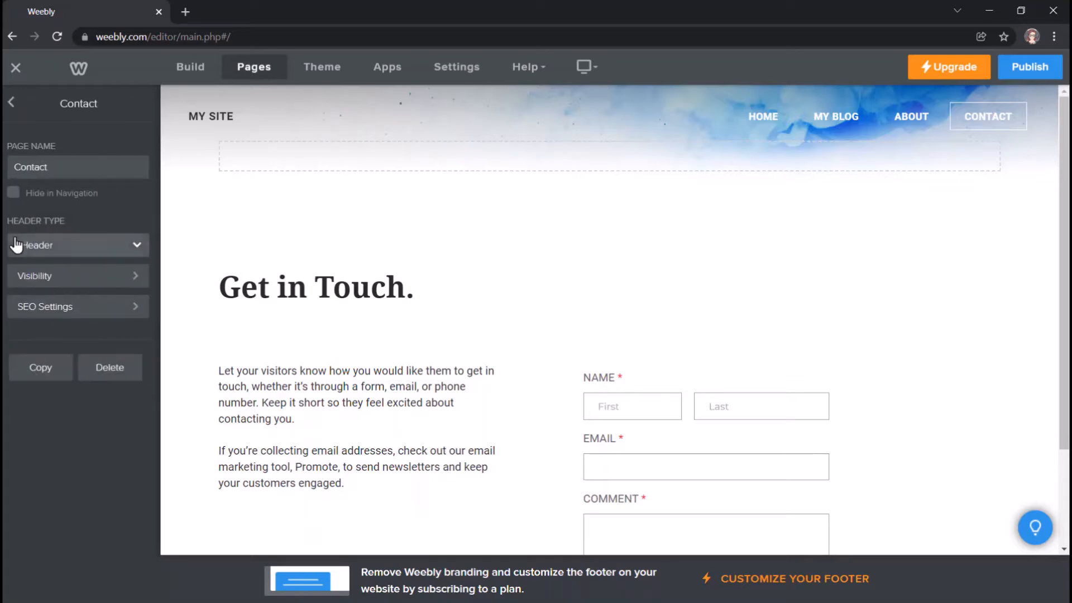
click(10, 102)
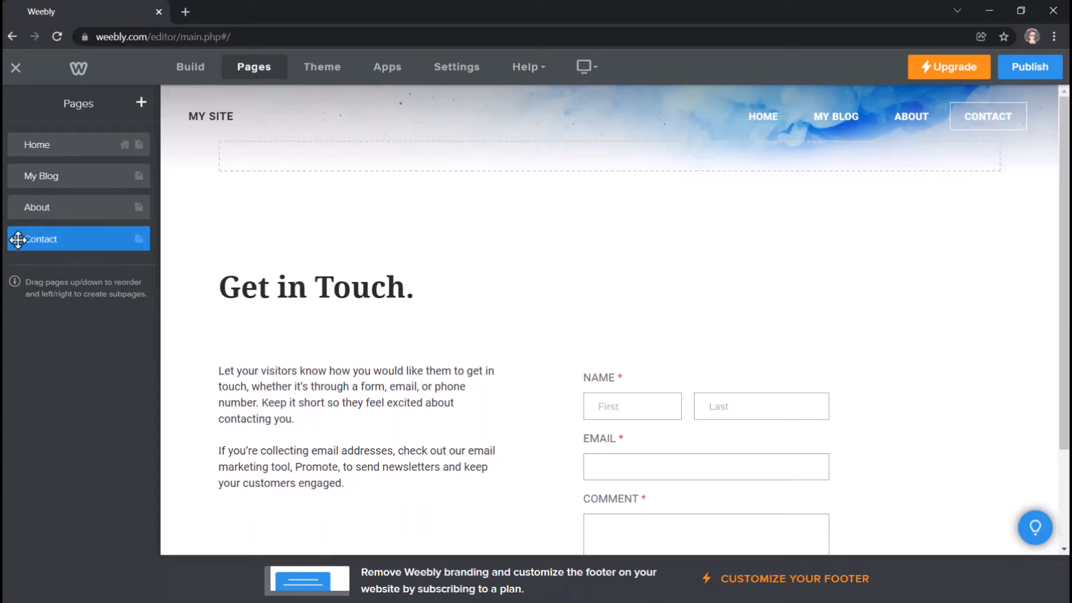
- Delete the Contact page from the site and confirm the deletion
click(20, 239)
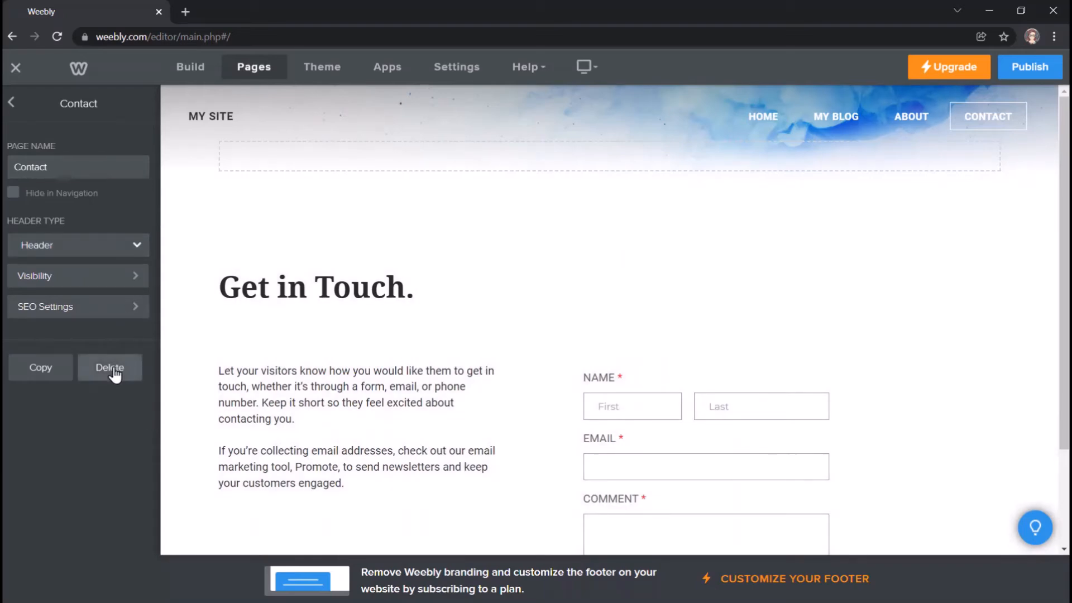
click(112, 369)
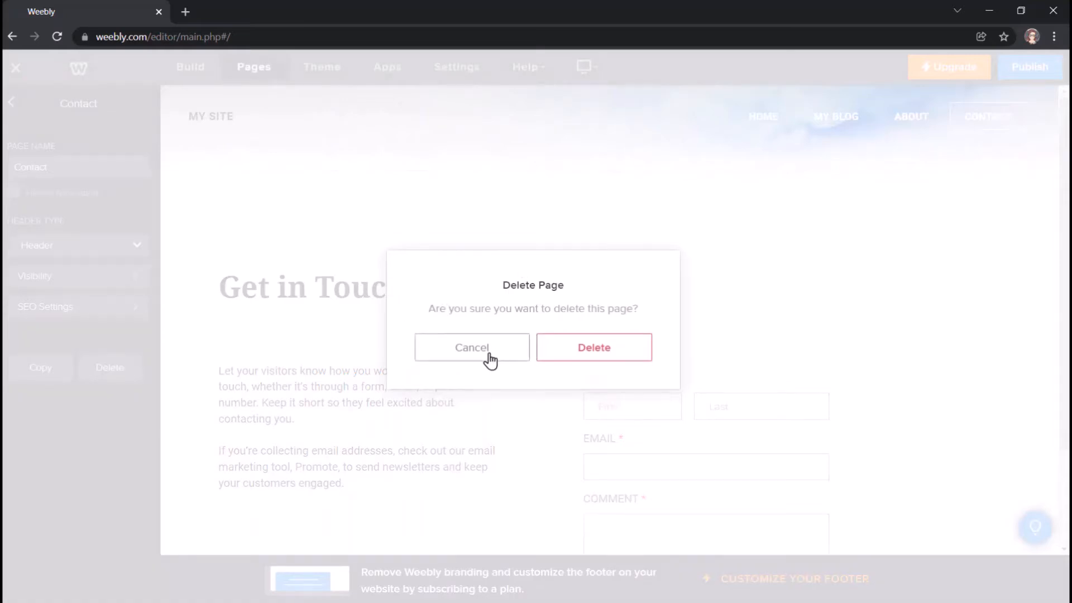
click(600, 354)
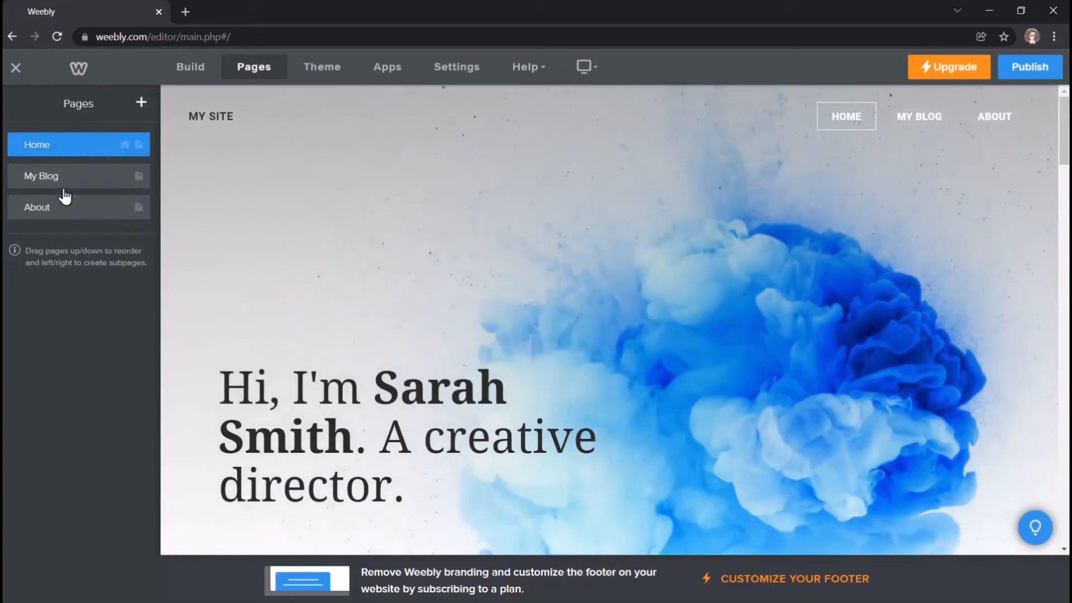
- Add a new blog page to the site, keeping the page name Blog, and look over its layout
click(138, 103)
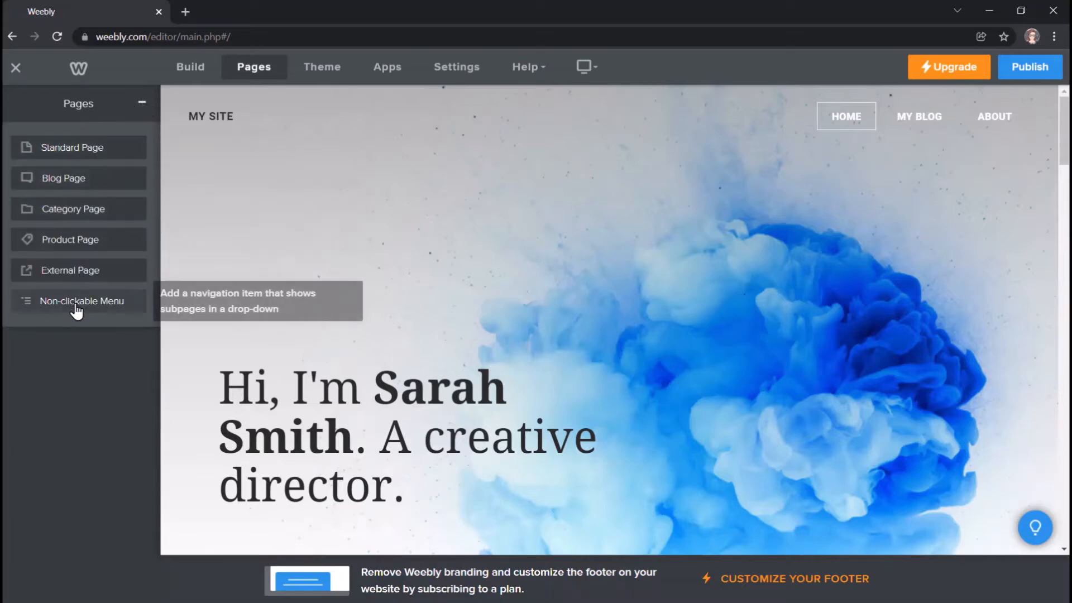
click(76, 189)
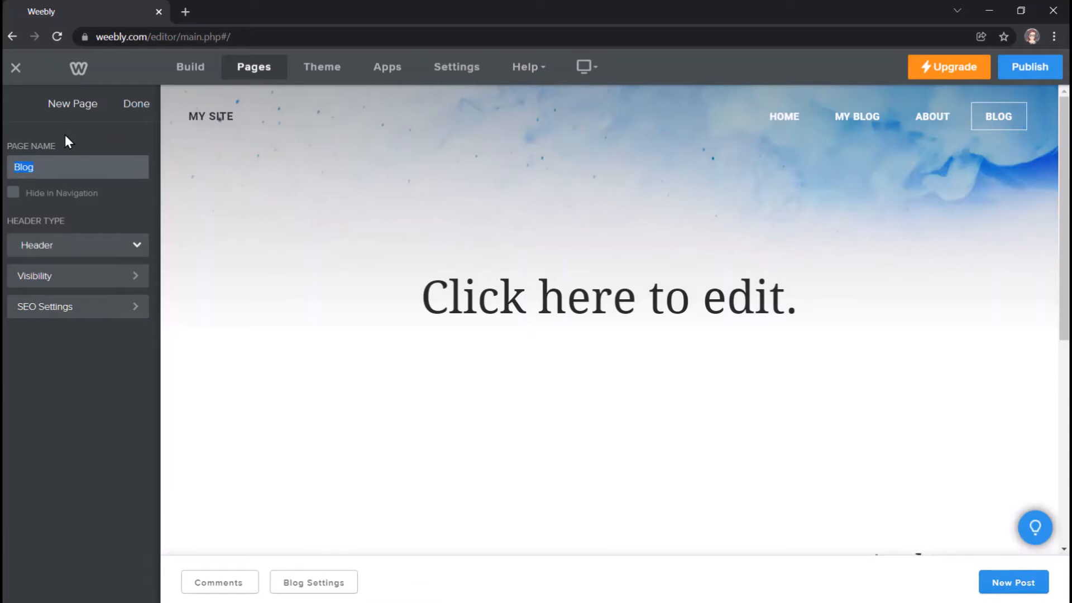
scroll(258, 260, down, 5)
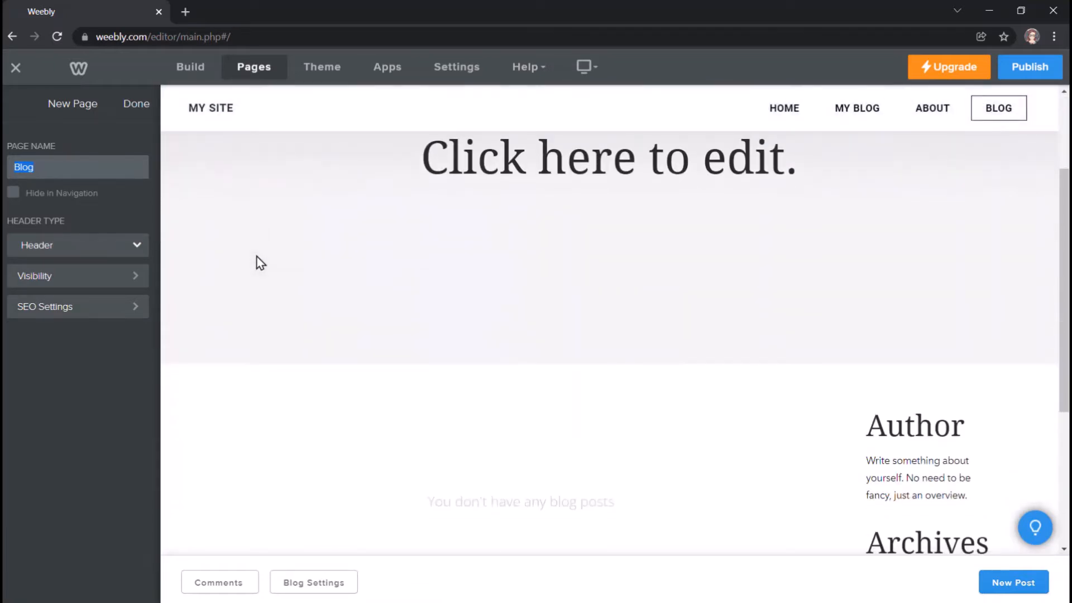
scroll(258, 261, up, 5)
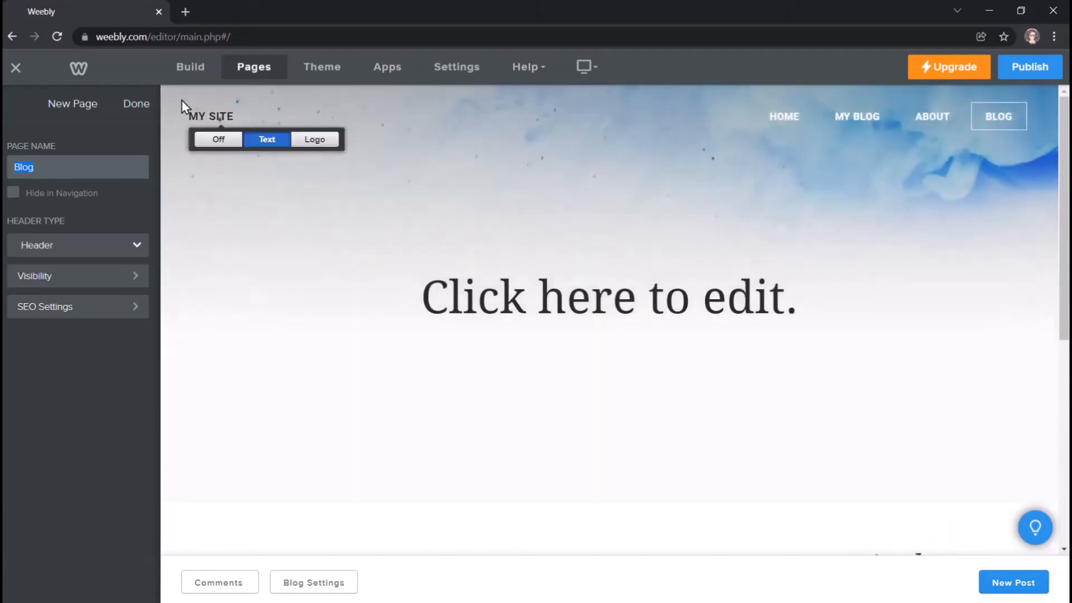
click(136, 105)
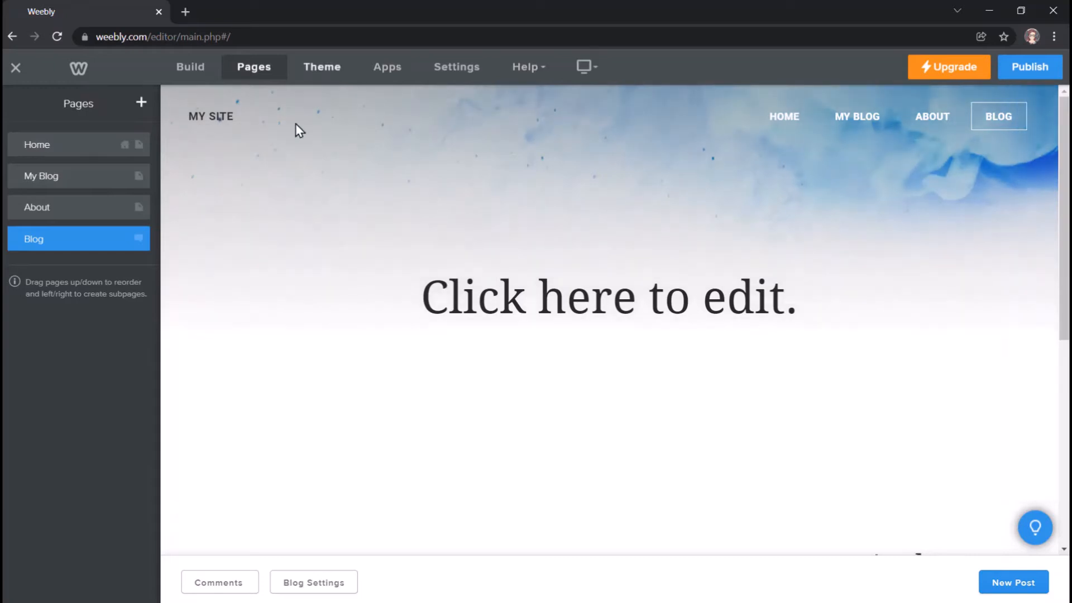
- Try the Dark variant of the site theme and look through the whole Blog page with it
click(320, 69)
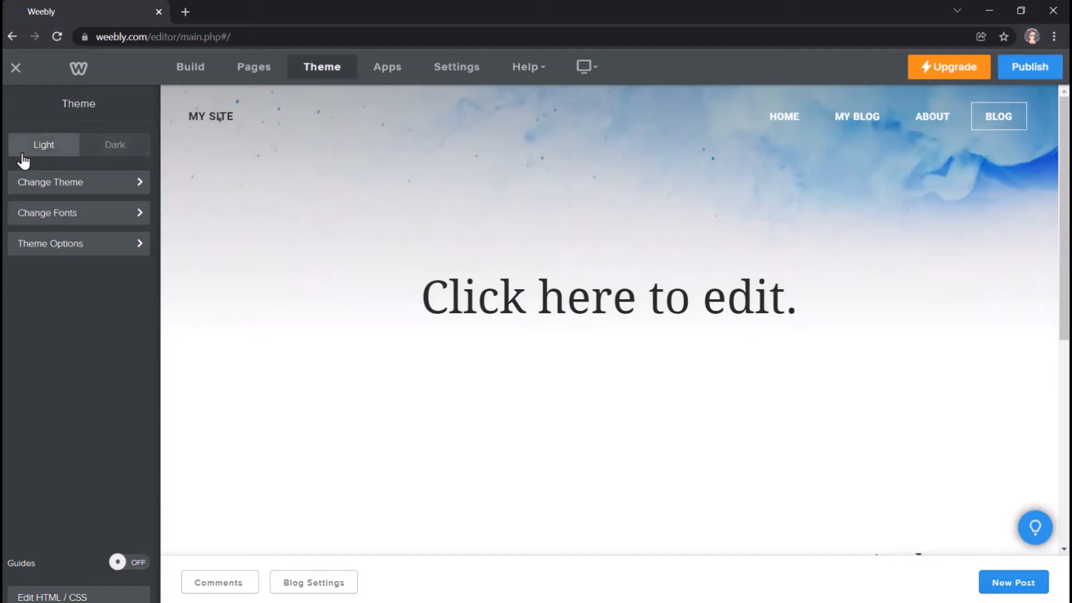
click(120, 148)
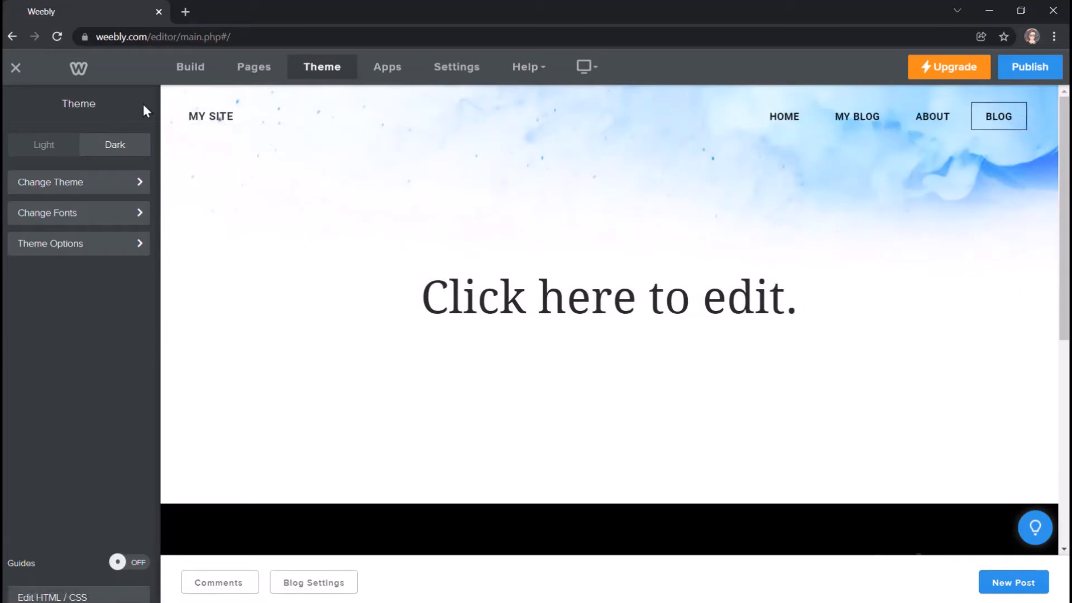
mouse_move(234, 116)
scroll(334, 137, down, 3)
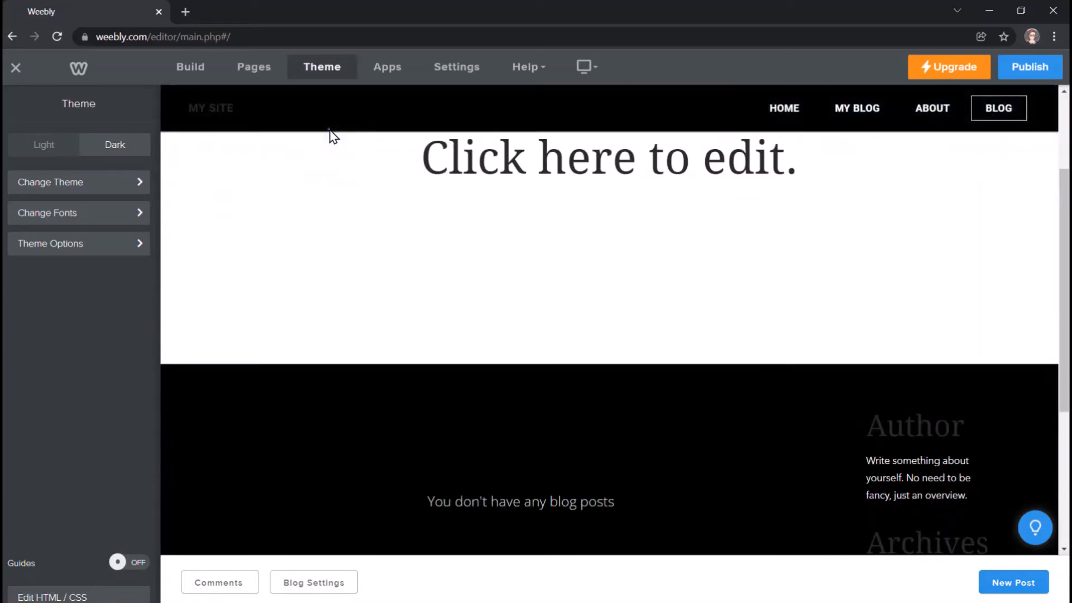
scroll(333, 136, down, 2)
scroll(333, 136, down, 2)
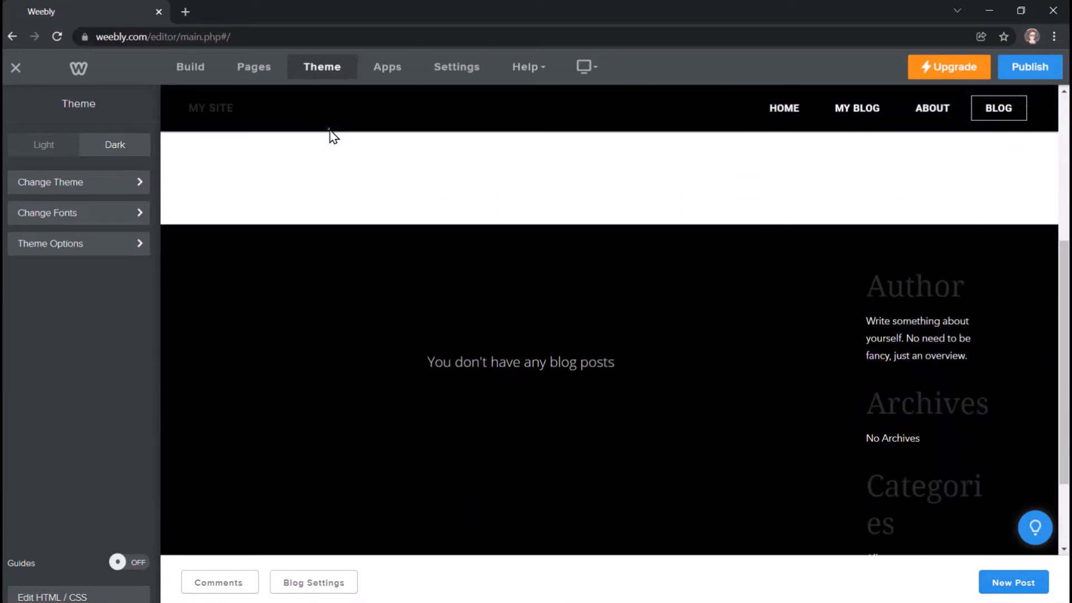
scroll(333, 136, down, 3)
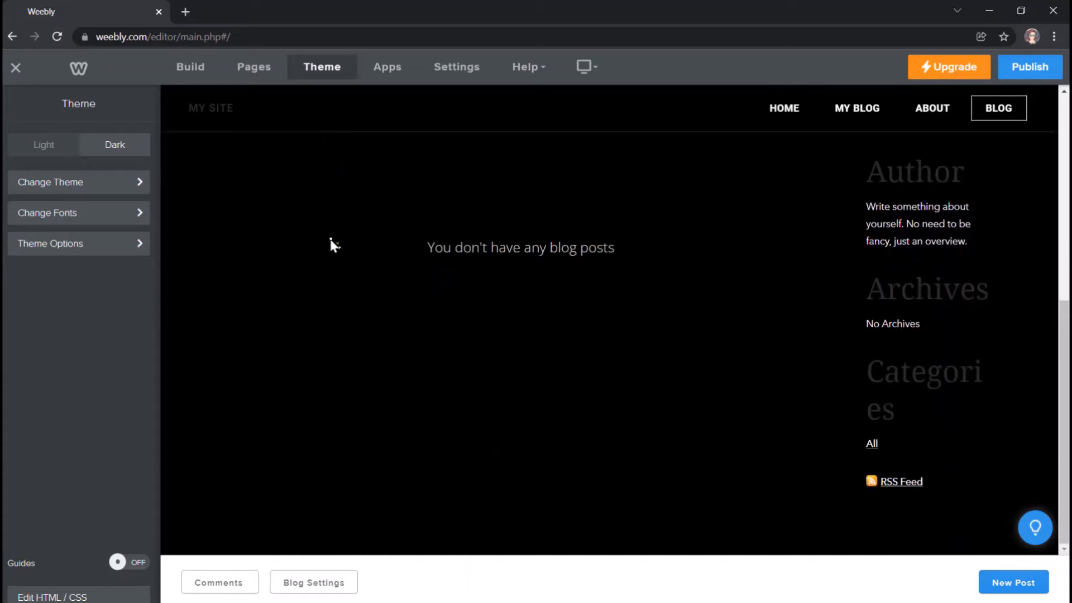
scroll(334, 246, up, 5)
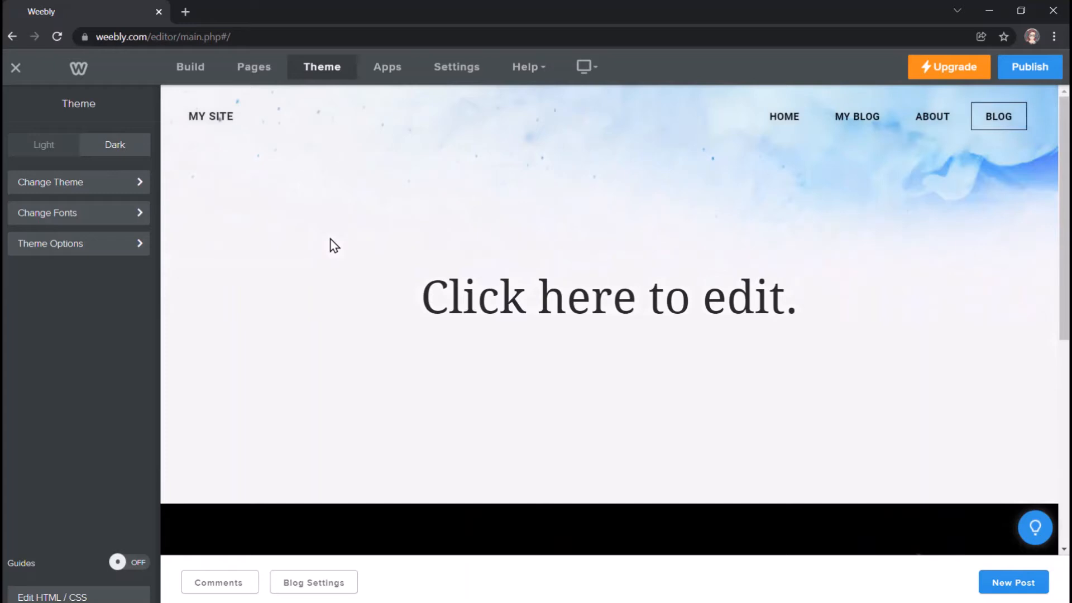
scroll(333, 246, down, 3)
scroll(327, 218, up, 3)
scroll(359, 337, down, 5)
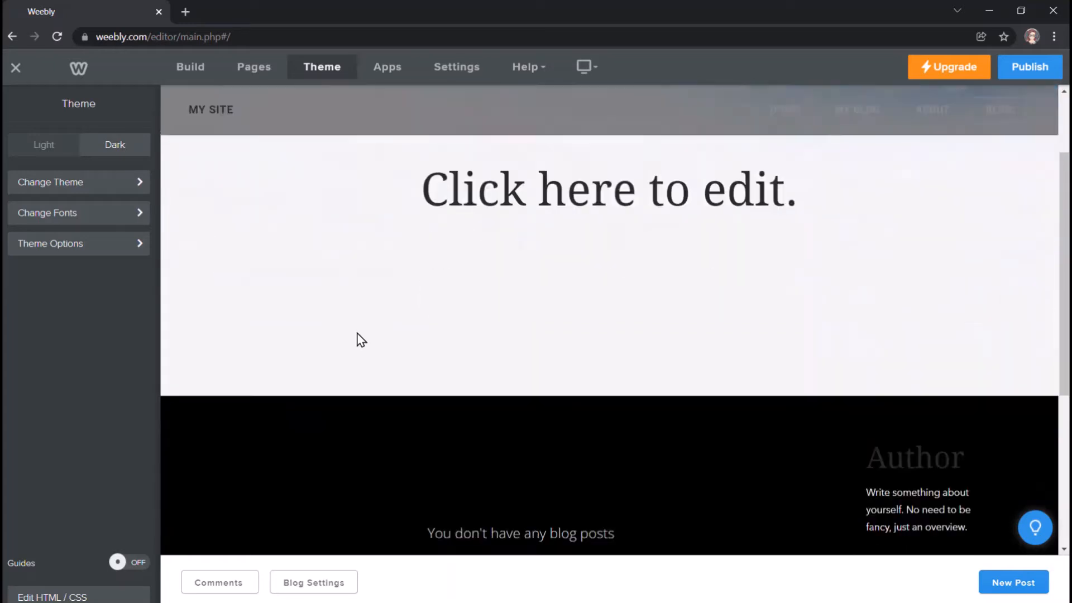
scroll(300, 353, down, 3)
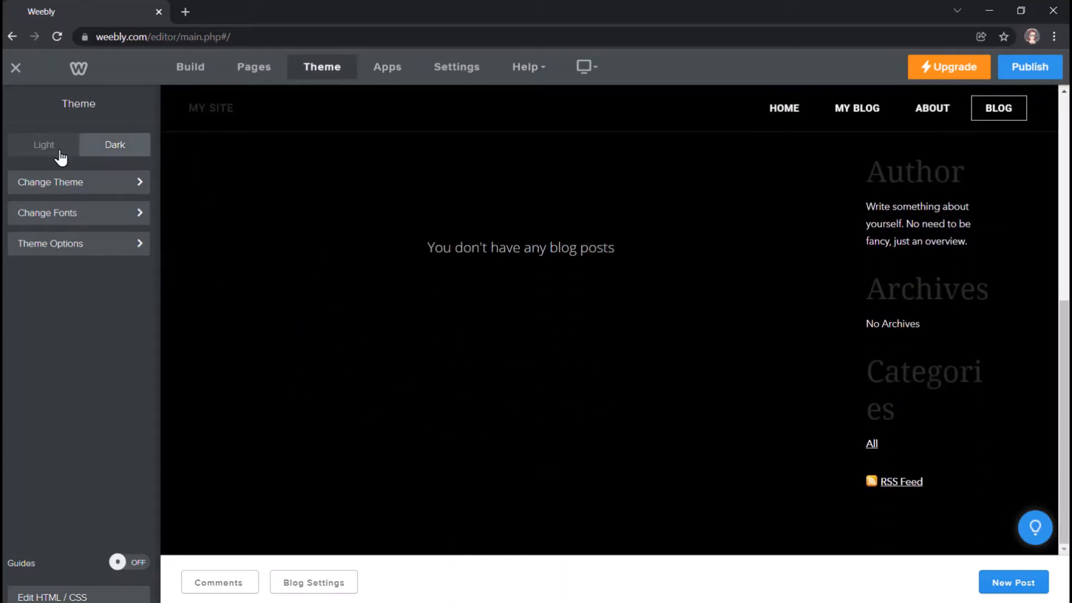
- Switch the site theme back to the Light variant and look over the Blog page
click(39, 148)
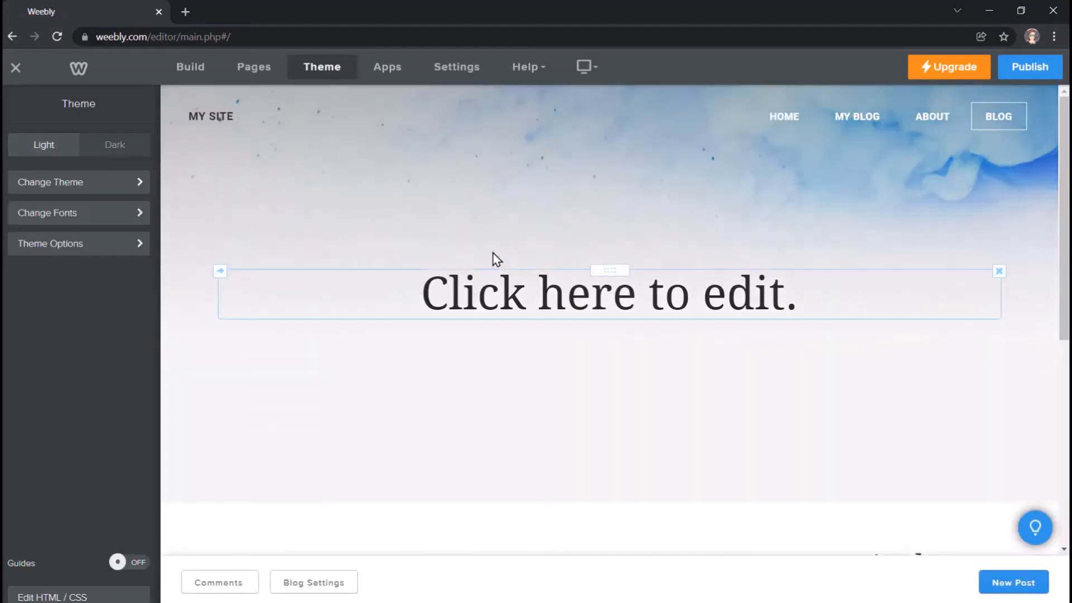
scroll(511, 254, down, 5)
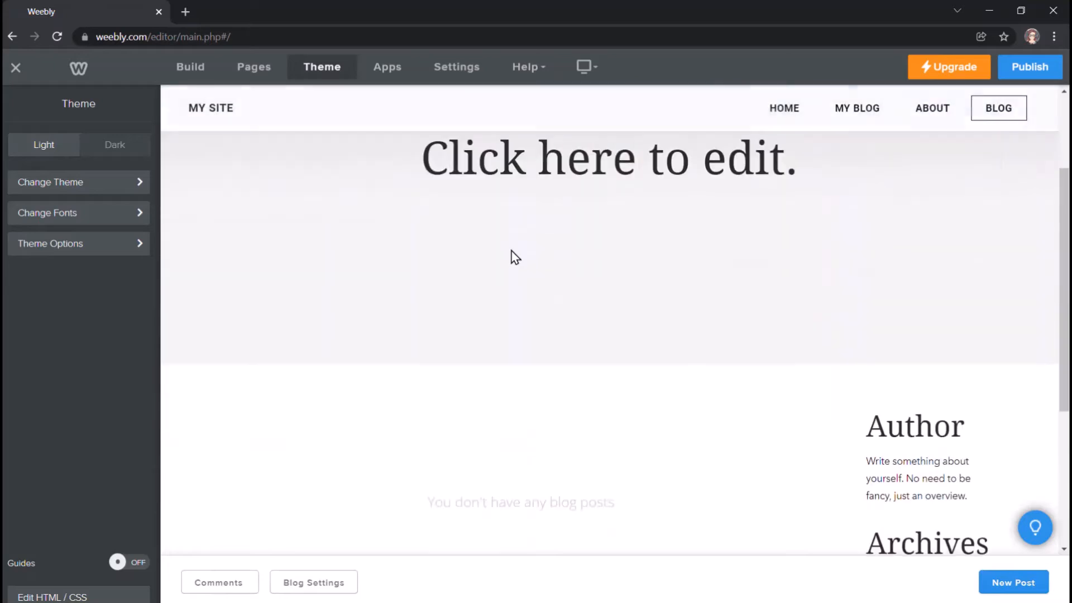
scroll(515, 257, down, 2)
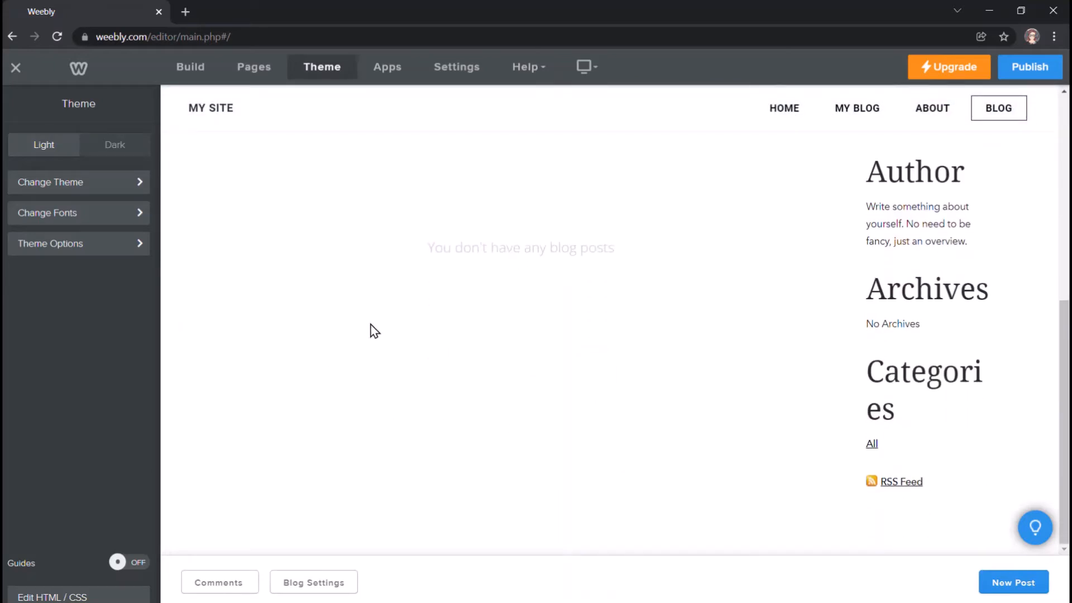
scroll(296, 271, up, 5)
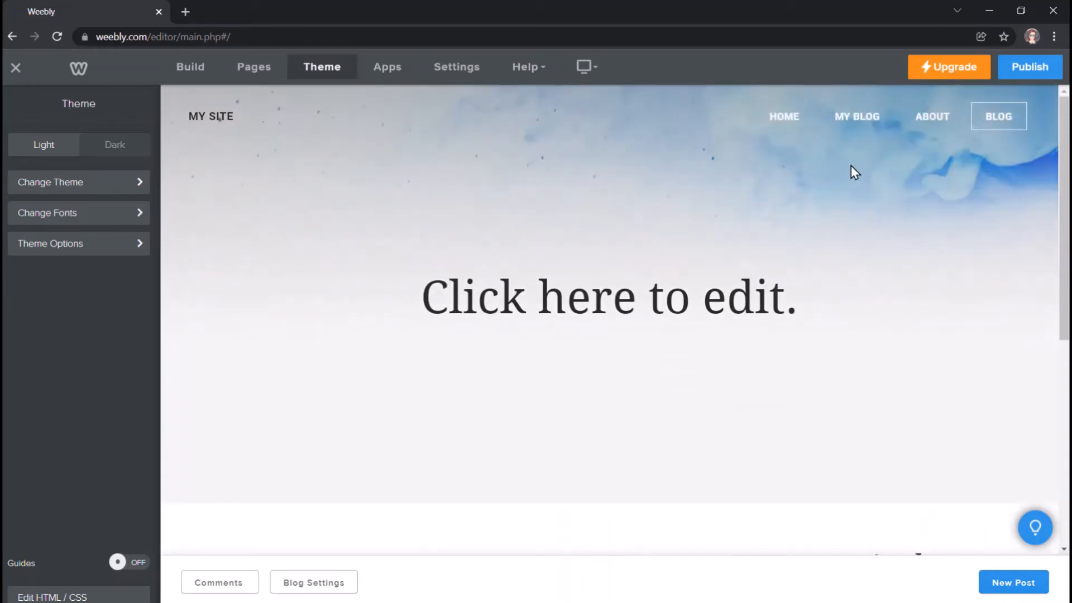
- View the font settings of the theme's navigation menu and return to the list of font elements
click(111, 184)
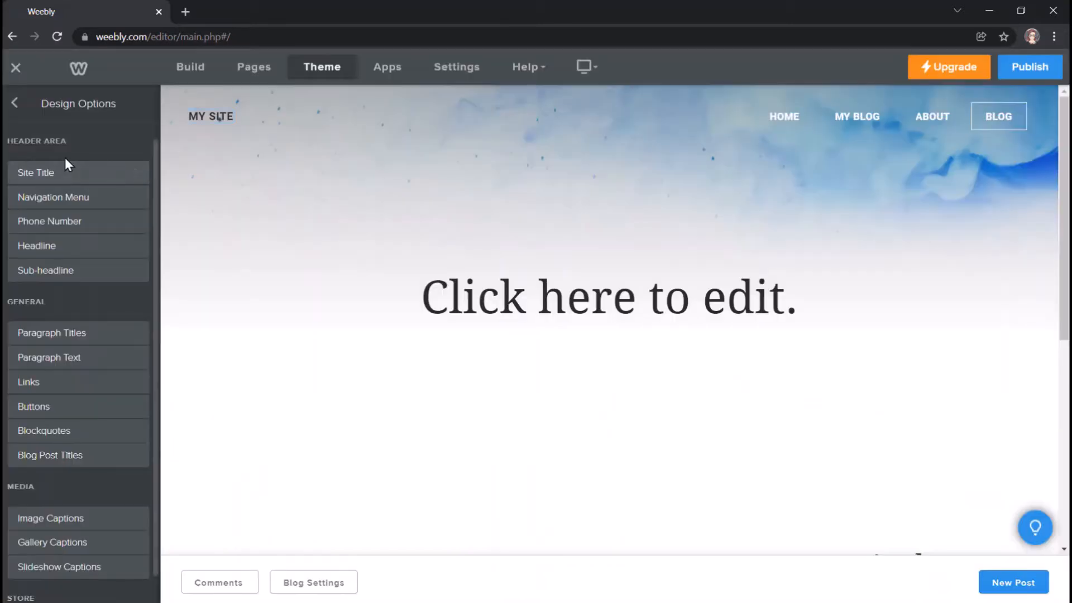
click(82, 204)
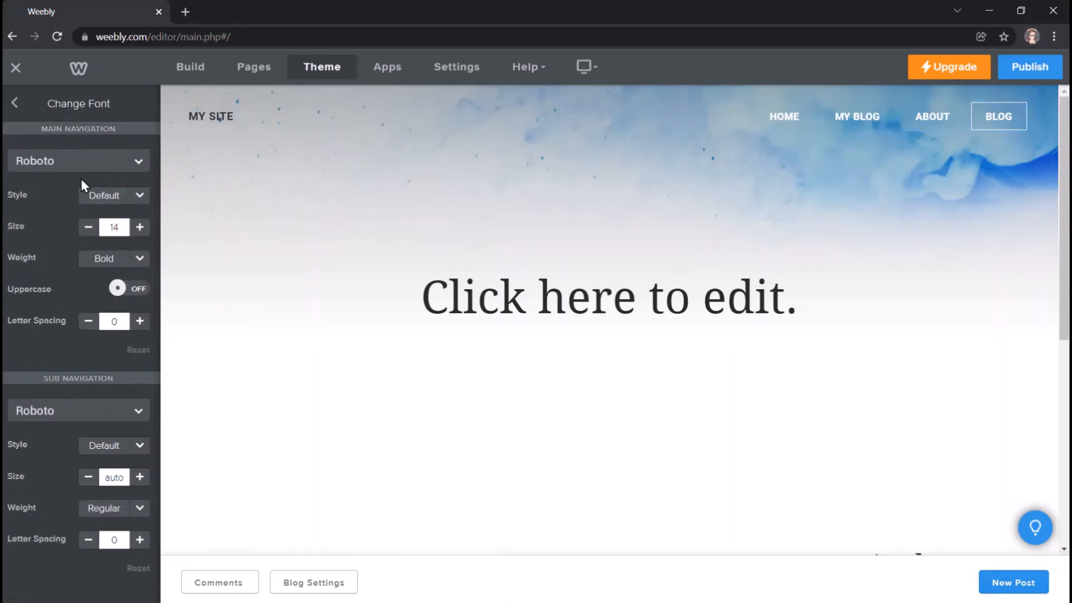
click(15, 102)
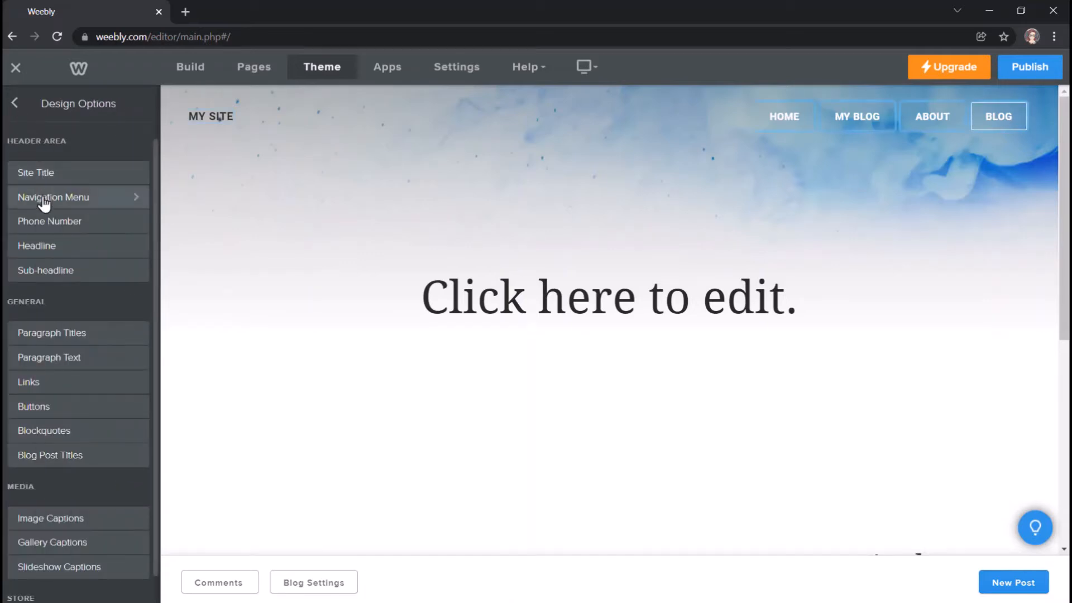
- Change the theme's Headline font to Lilly
click(36, 251)
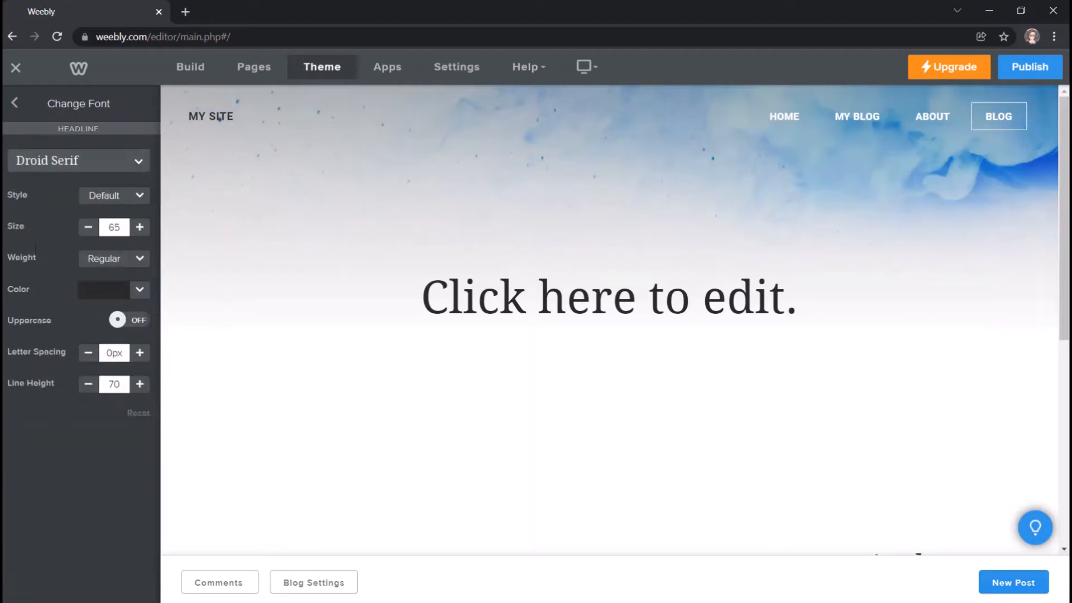
click(141, 163)
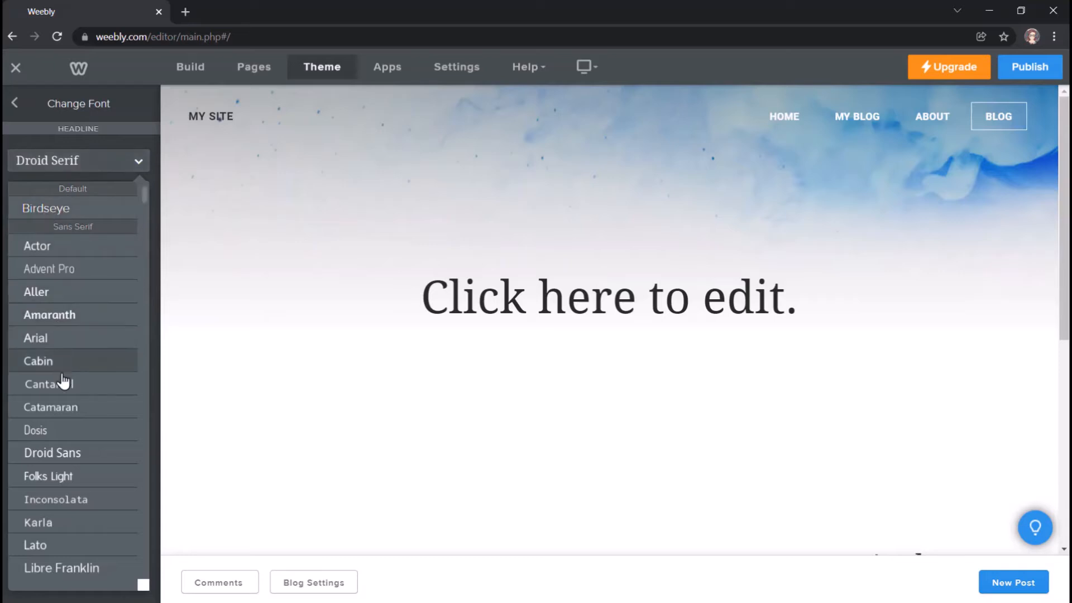
scroll(56, 474, down, 6)
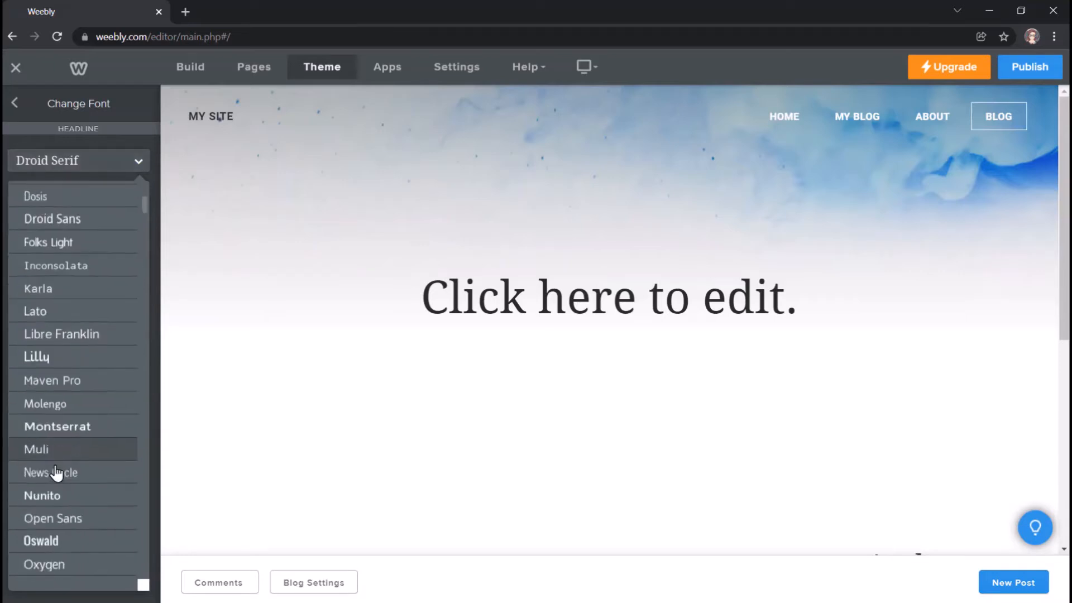
click(39, 241)
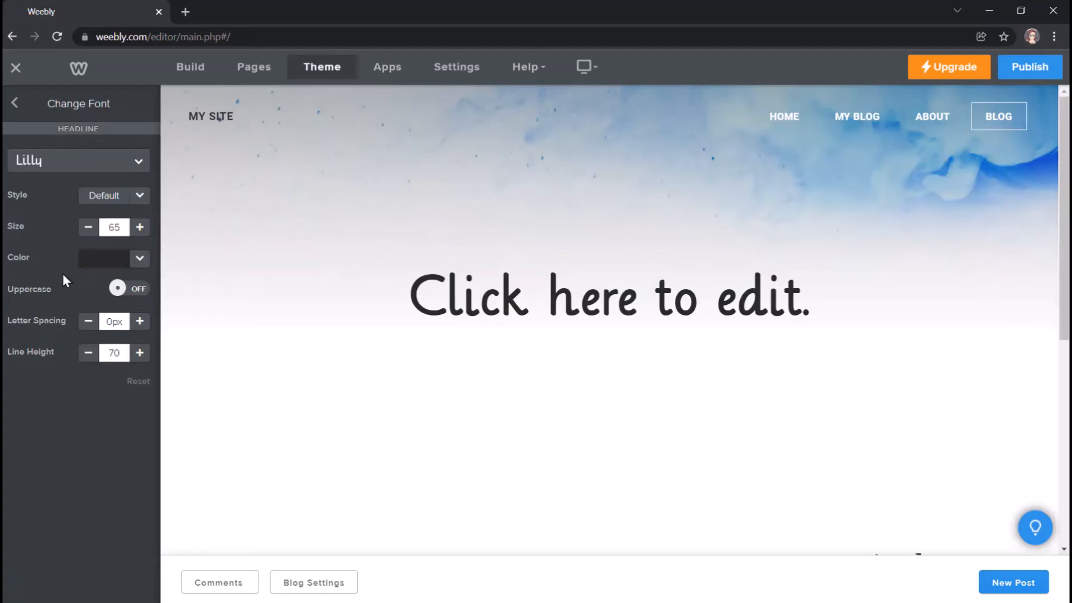
- Set the Headline text color to a dark teal blue and return to the main theme settings
click(139, 260)
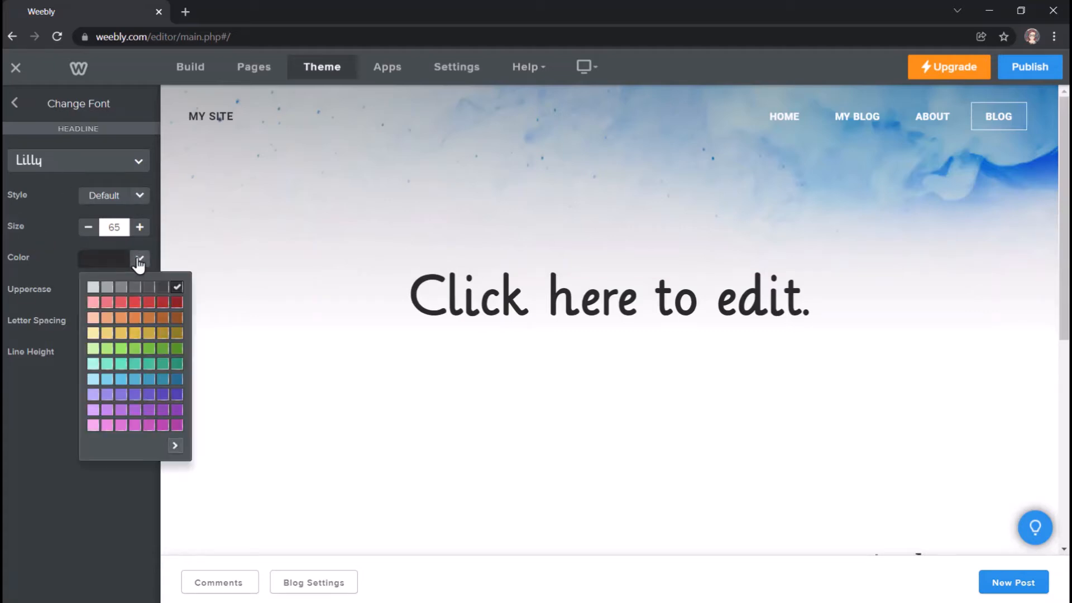
click(162, 381)
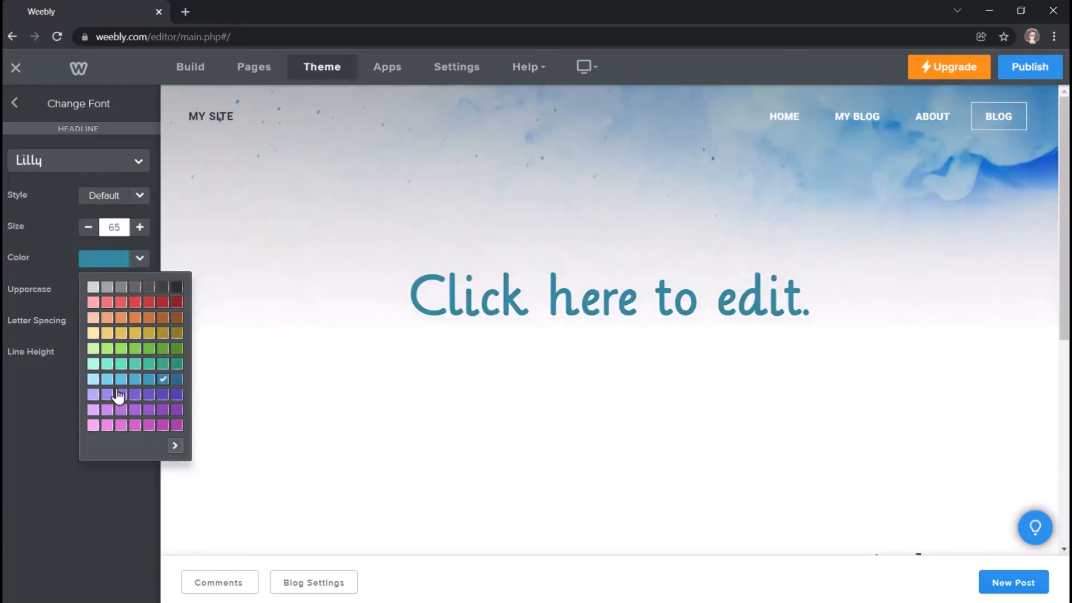
click(29, 410)
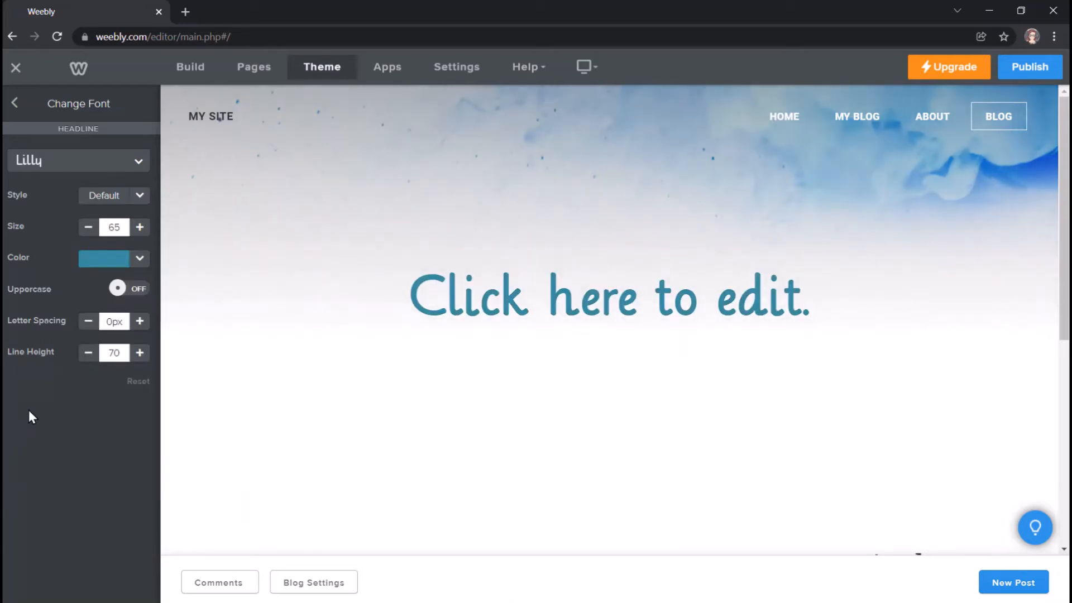
click(17, 106)
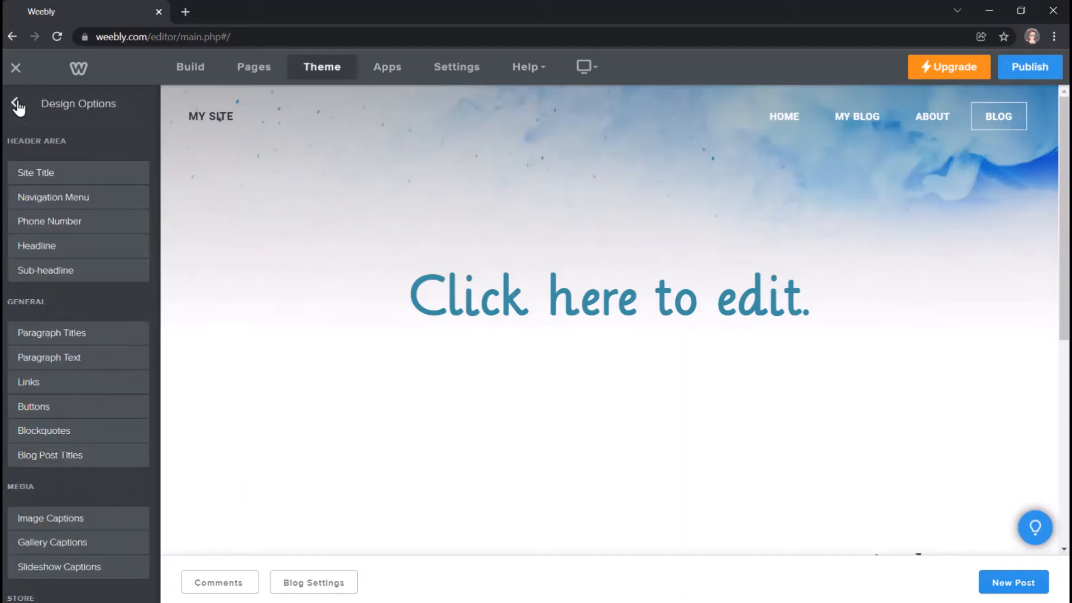
click(16, 107)
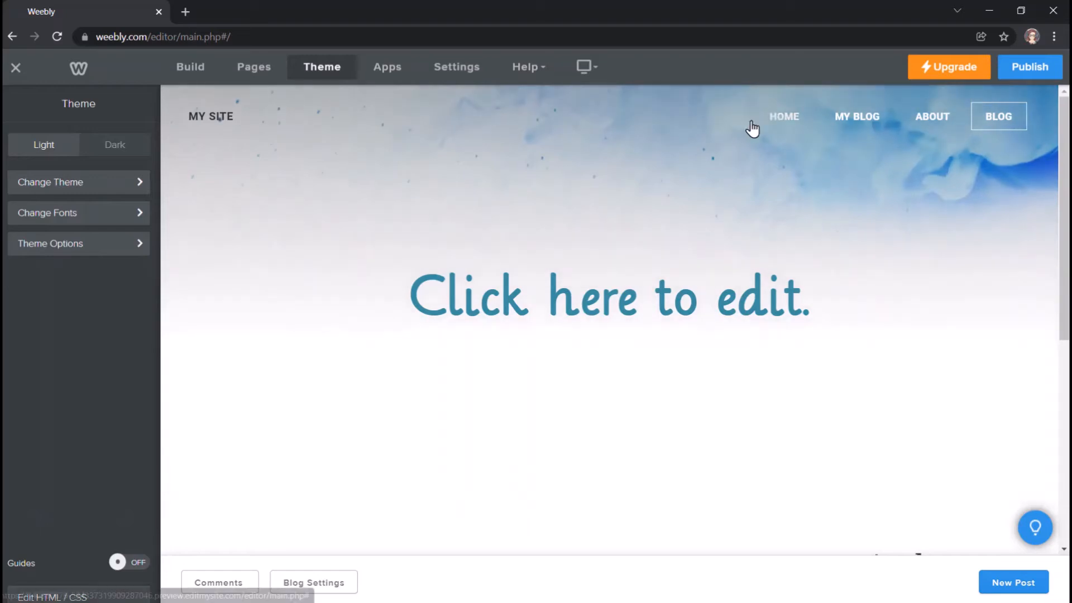
- View the site's Home page and the available theme options, and leave the options as they are
click(788, 115)
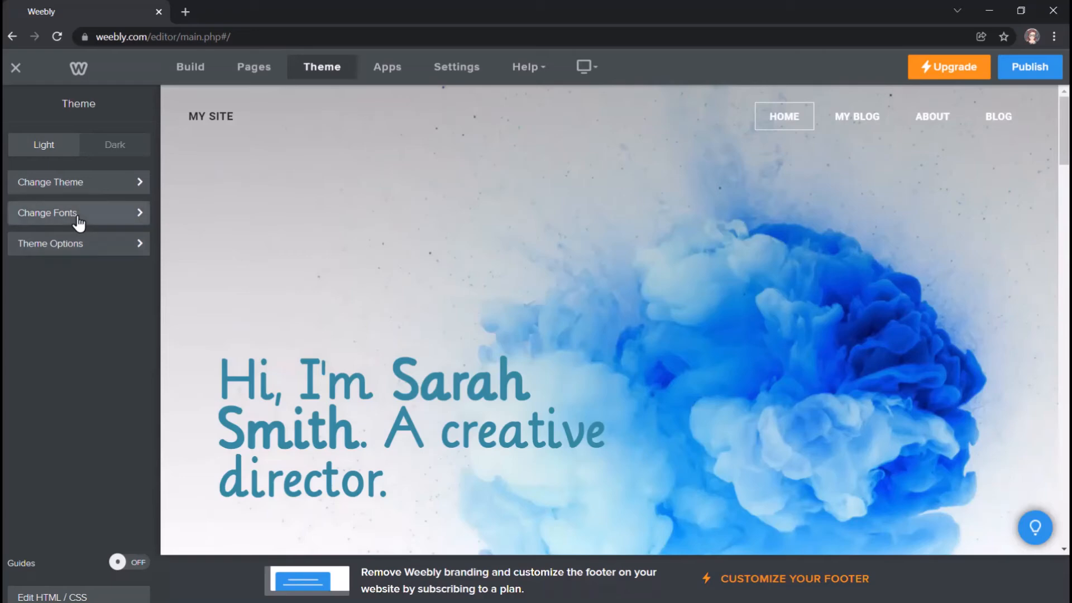
click(59, 251)
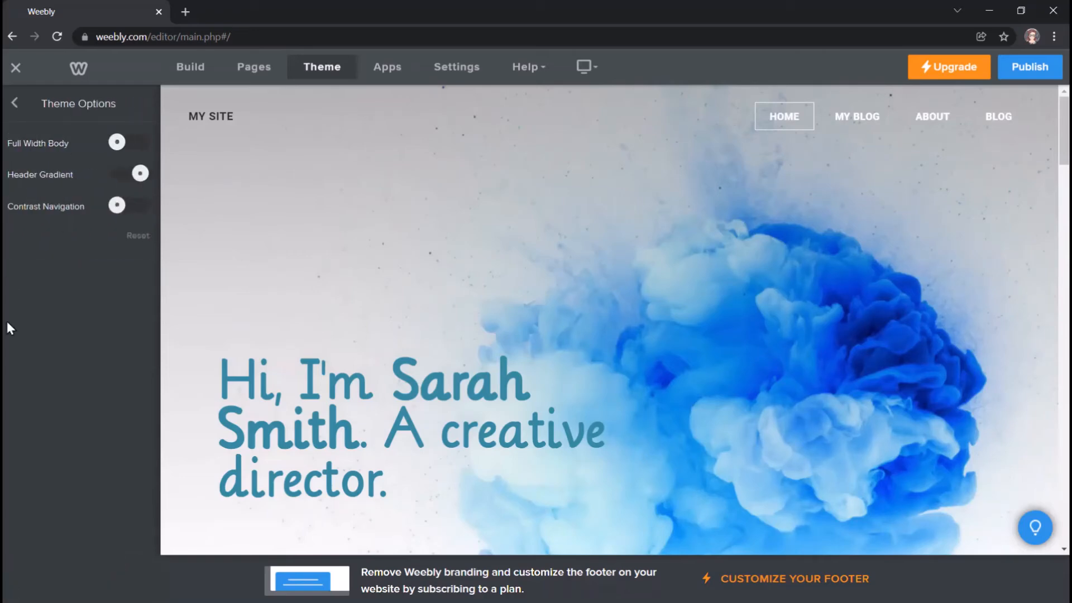
click(14, 102)
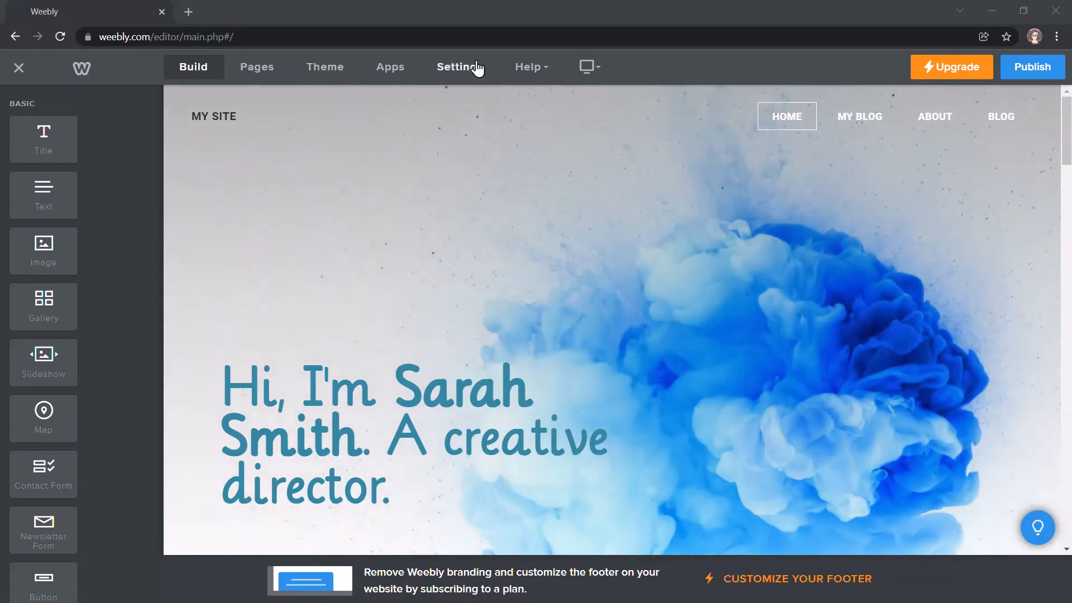
- Open the site's general settings and view the available site category options, leaving the category as it is
click(478, 67)
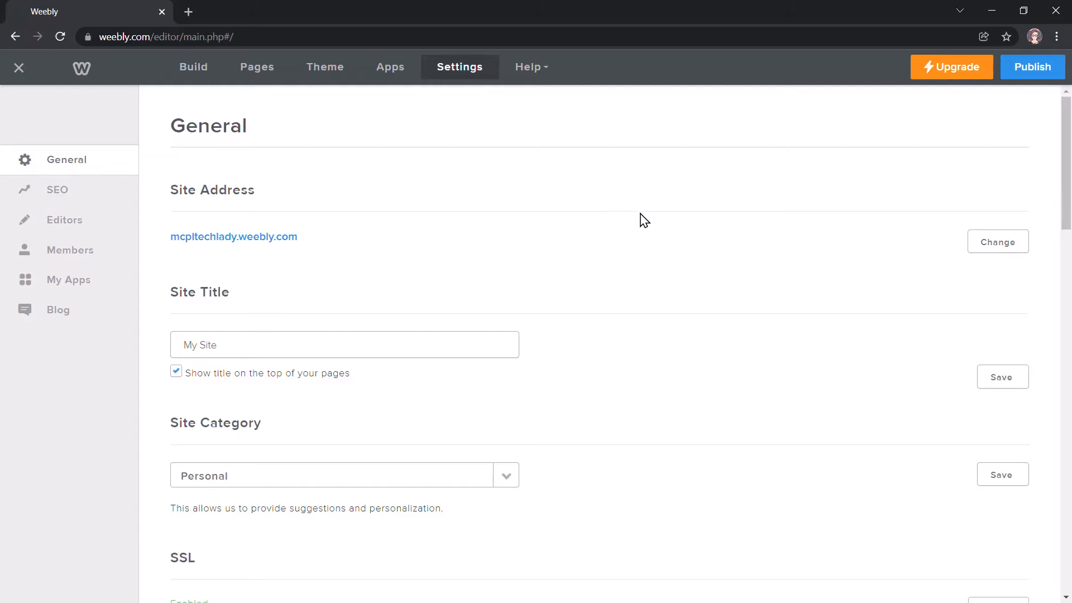
scroll(645, 221, down, 1)
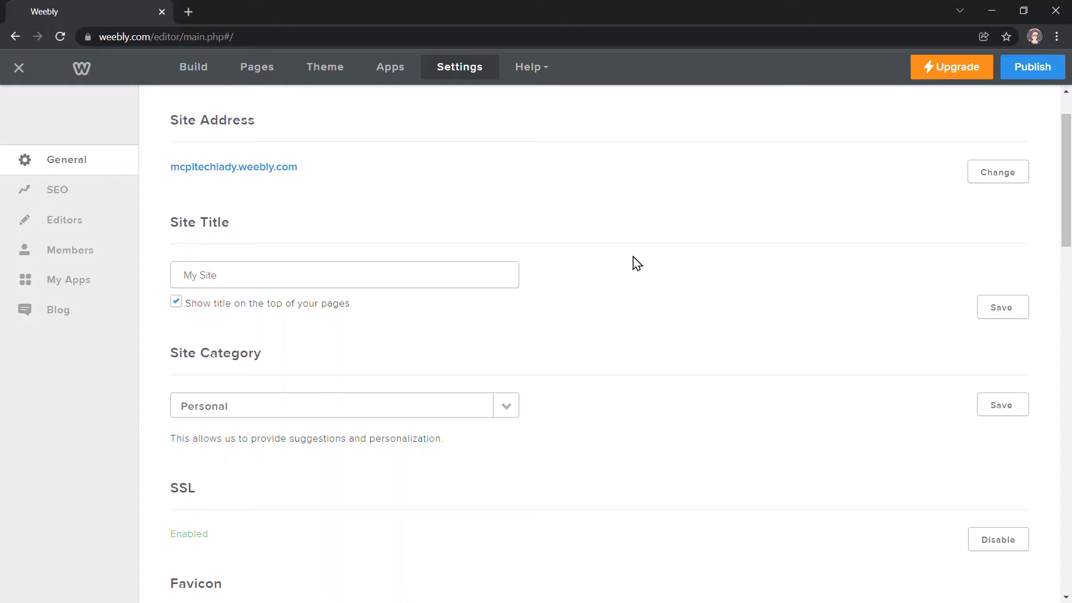
scroll(635, 263, down, 3)
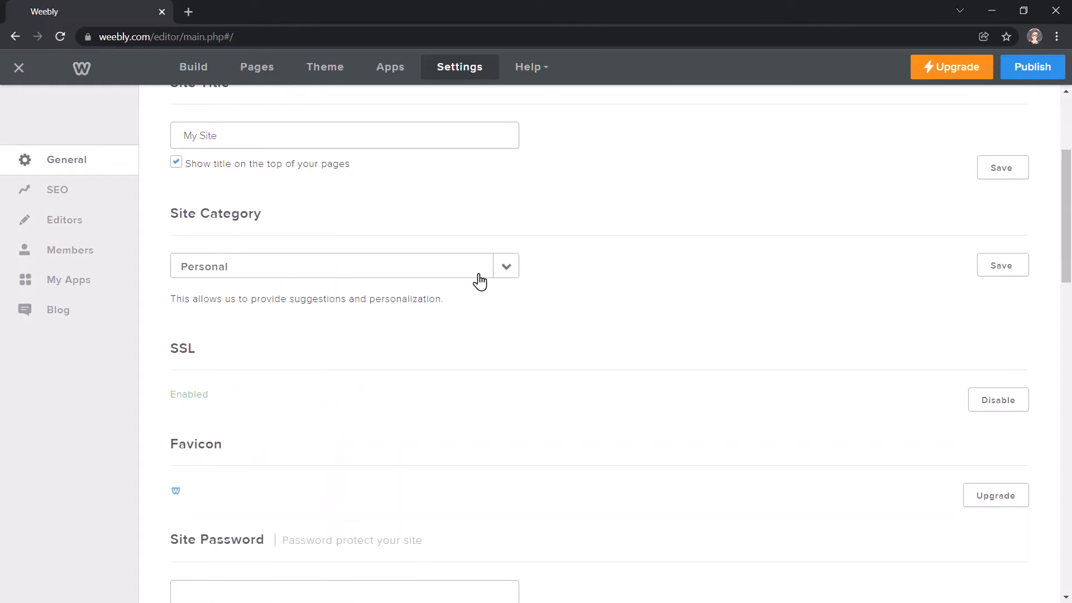
click(509, 272)
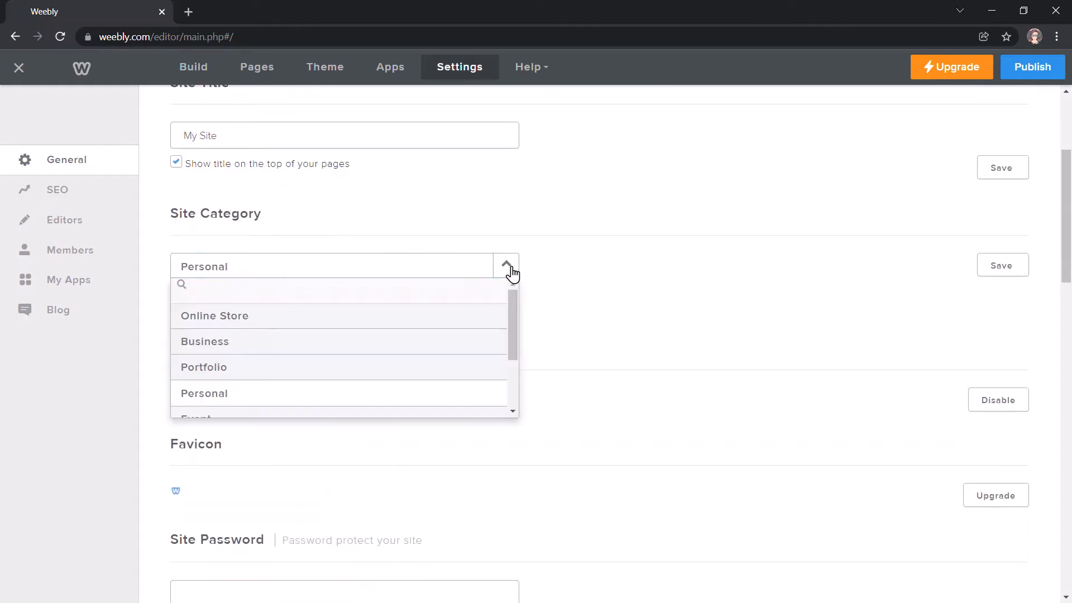
click(511, 272)
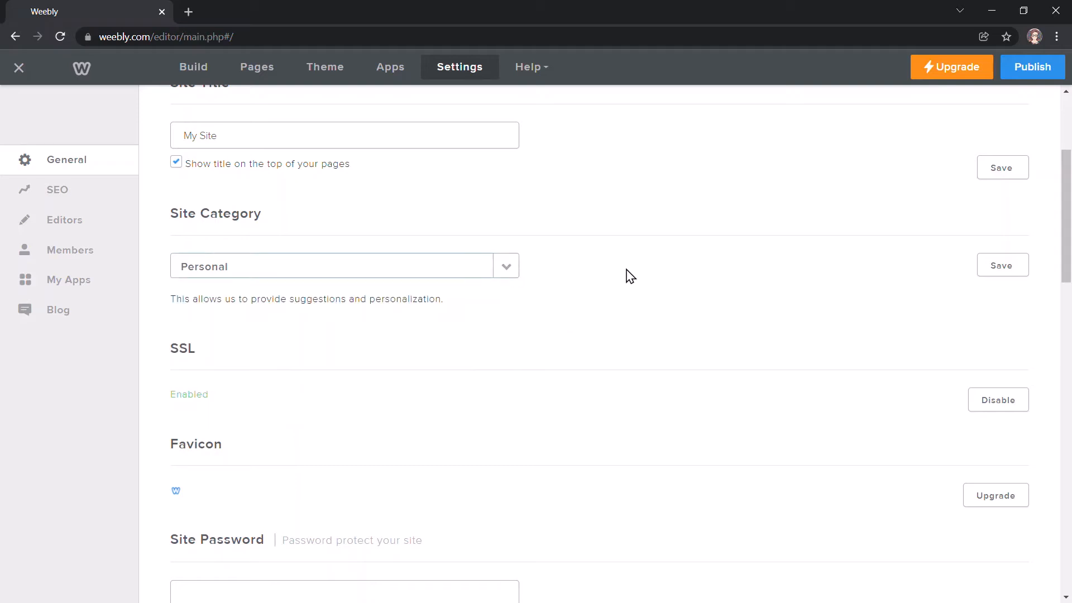
- Review the remaining general settings from SSL and site password down to Un-publish, and return to the page editor
scroll(630, 276, down, 1)
scroll(630, 276, down, 5)
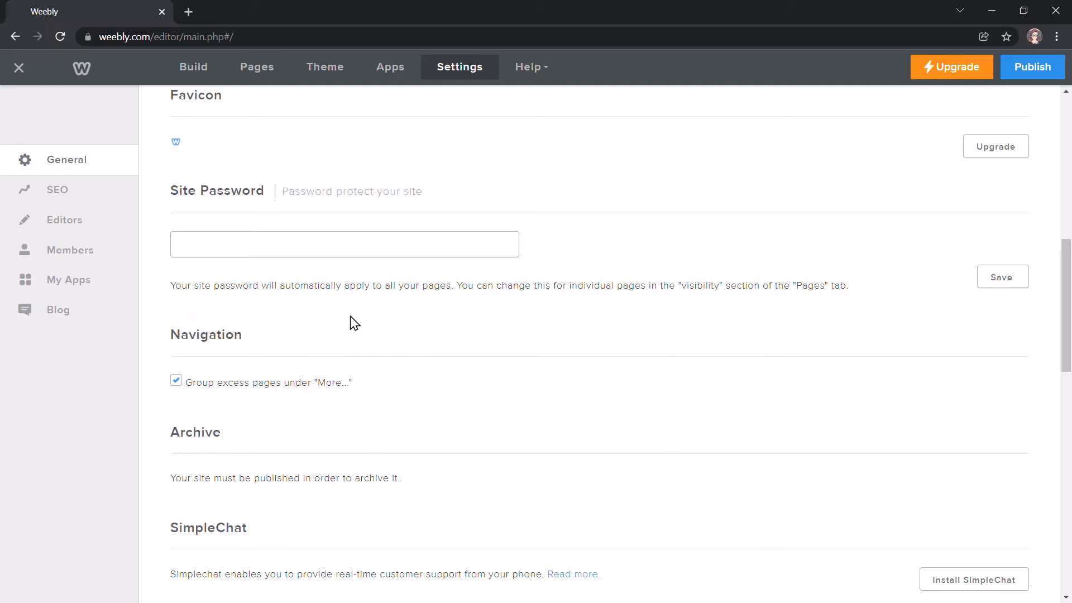
scroll(416, 320, down, 2)
scroll(419, 320, down, 5)
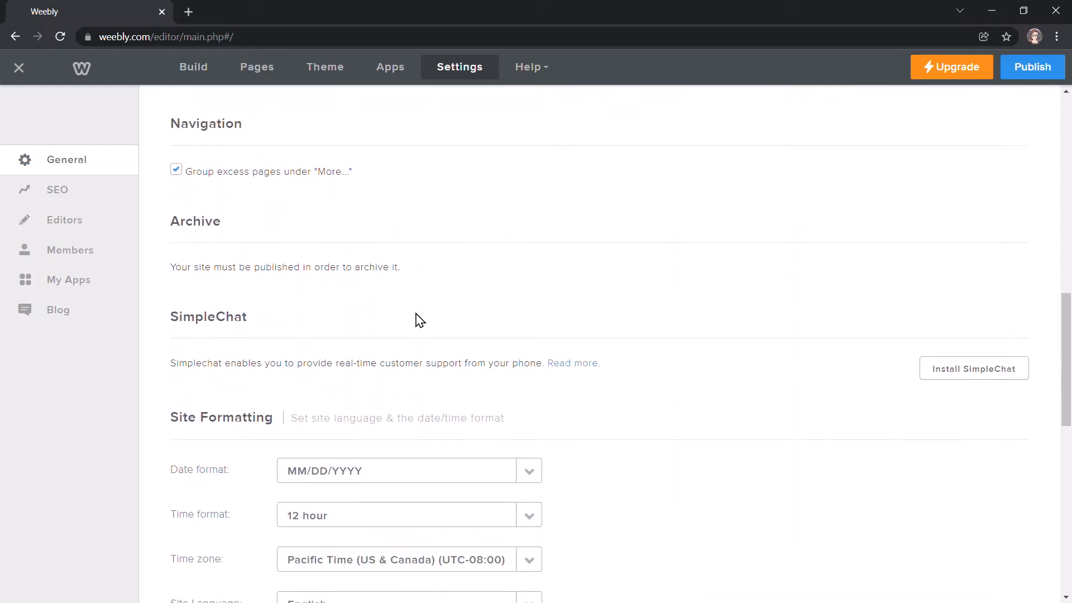
scroll(420, 324, down, 1)
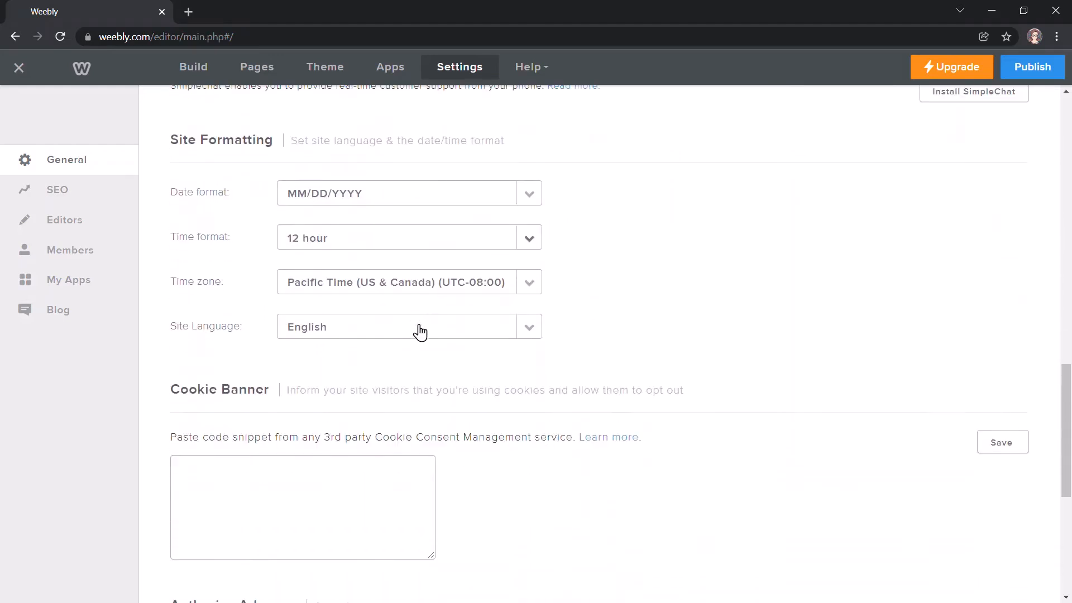
scroll(670, 349, down, 1)
scroll(672, 350, down, 5)
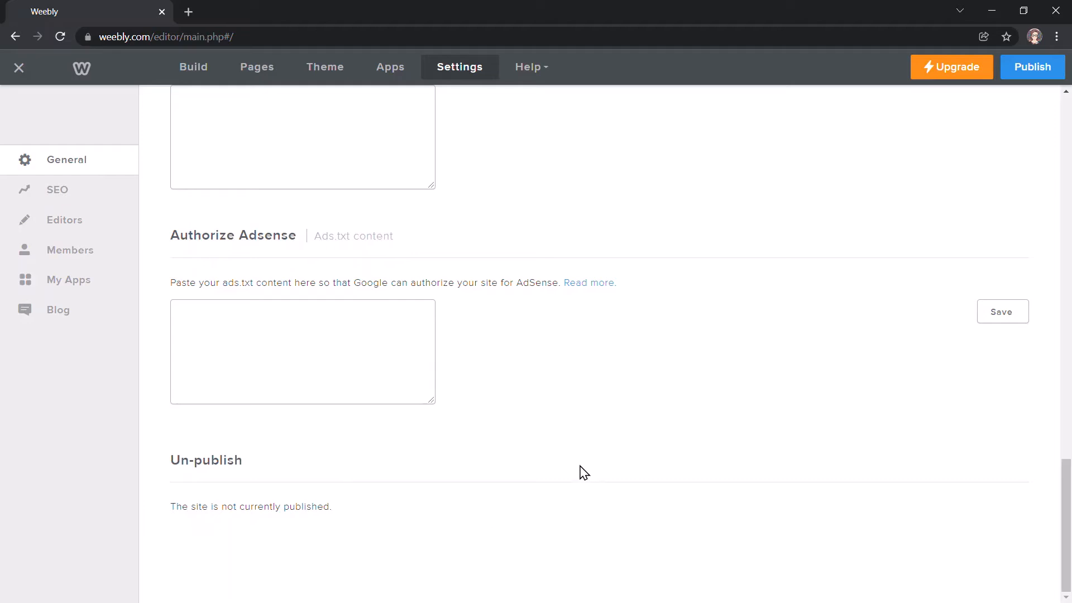
scroll(575, 467, up, 7)
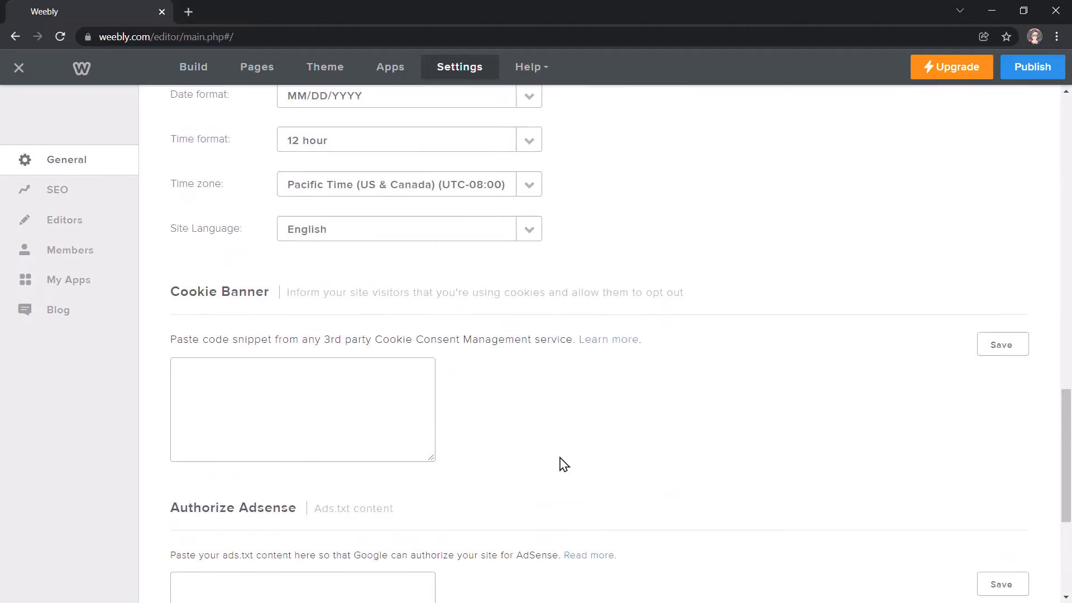
scroll(564, 464, up, 5)
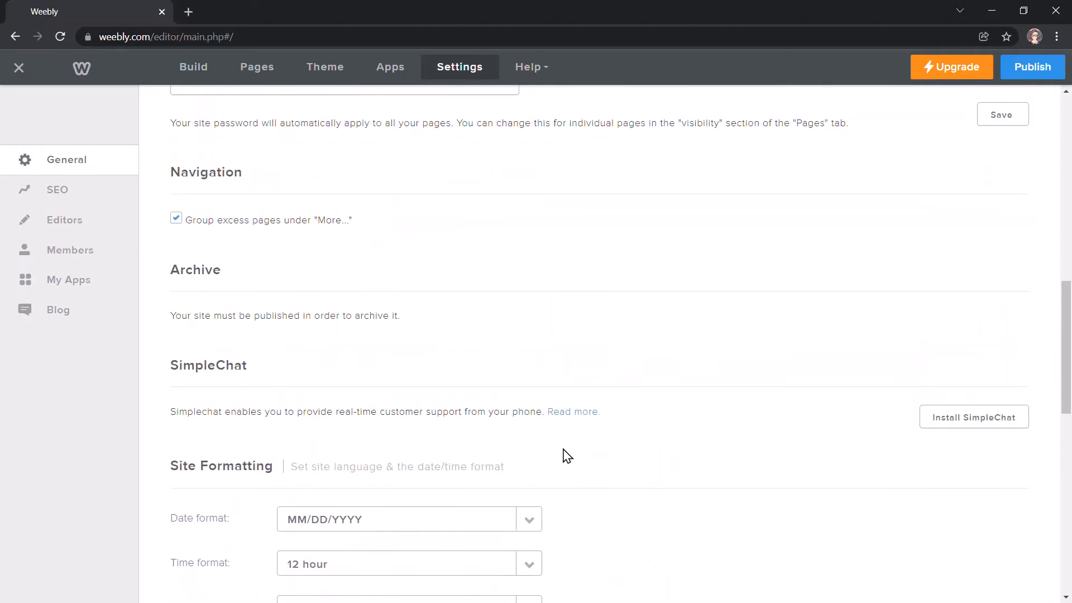
scroll(567, 455, up, 6)
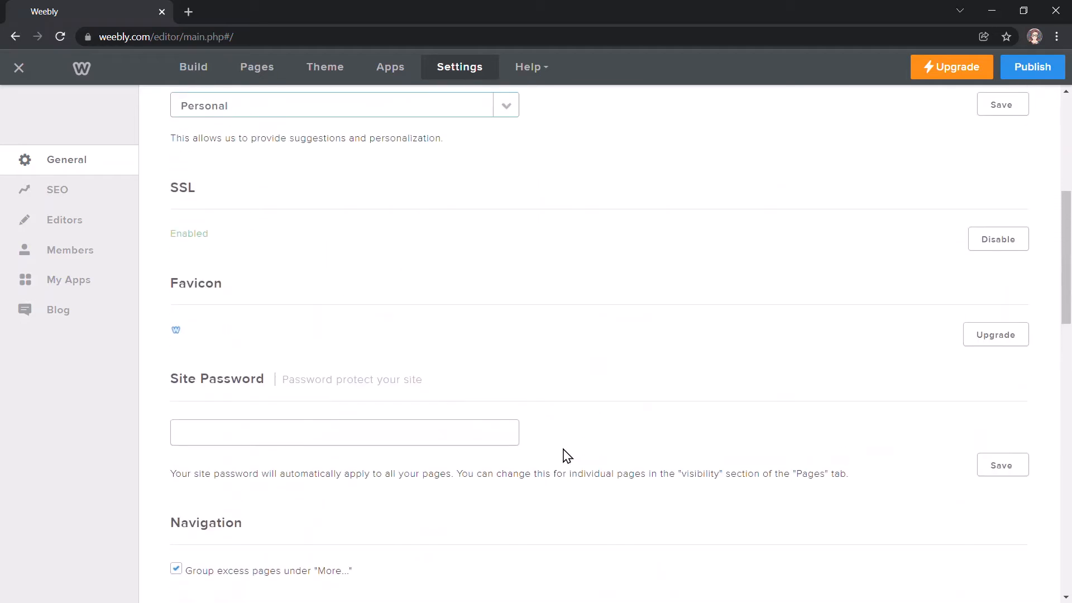
scroll(567, 456, up, 7)
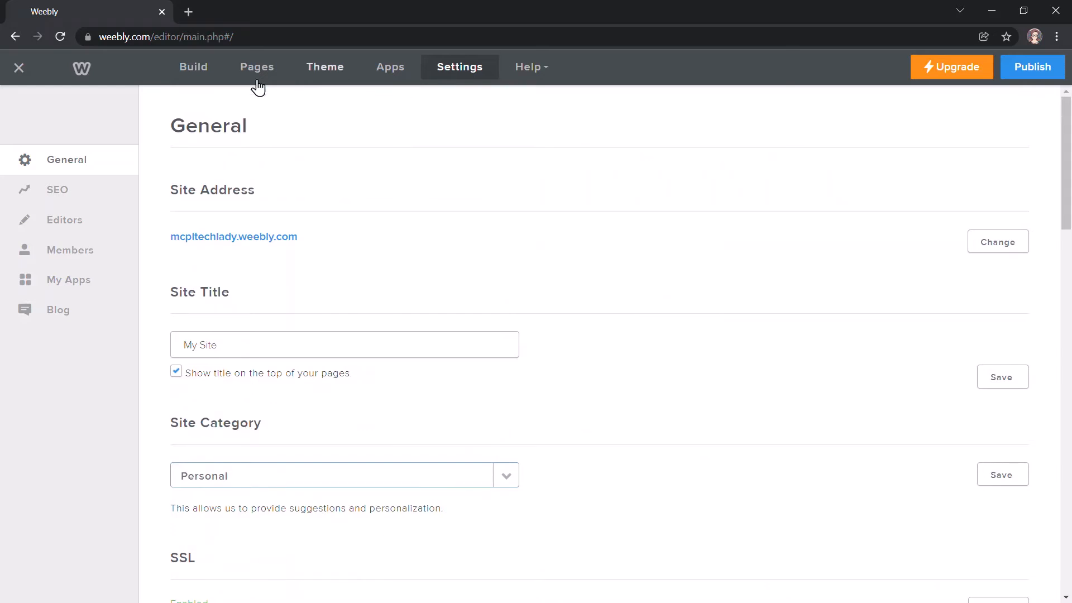
click(191, 69)
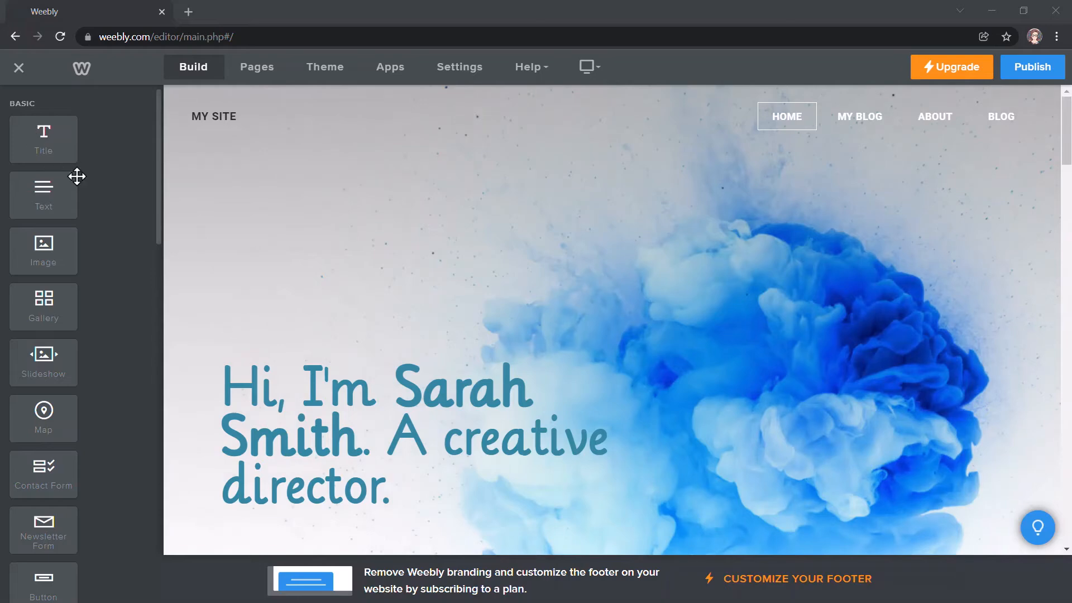
- Place a Title element above the Home page's headline and delete that element again
click(46, 137)
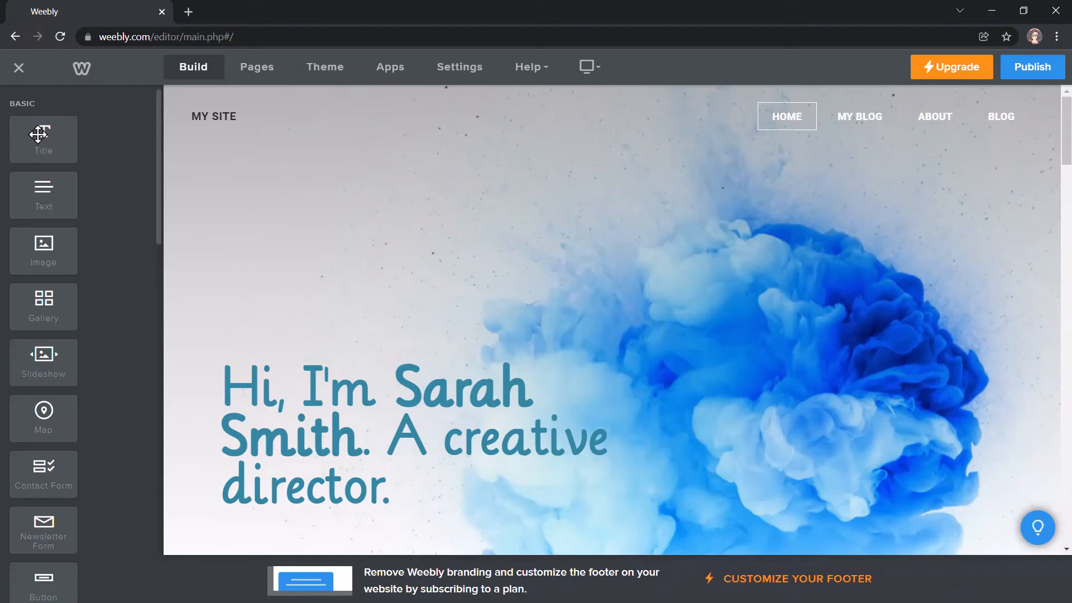
drag(24, 144, 274, 200)
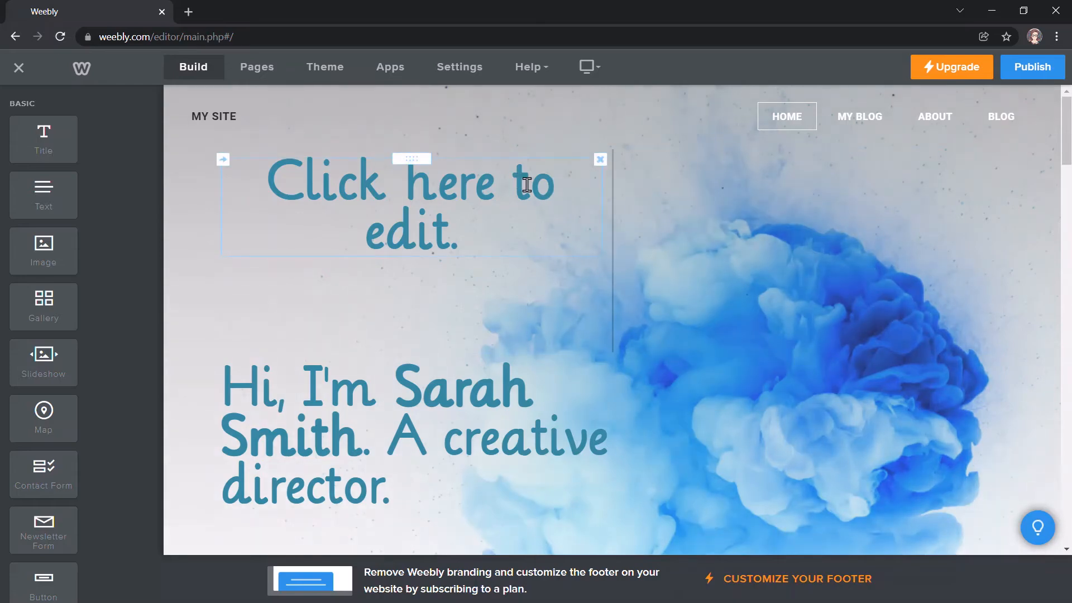
click(599, 163)
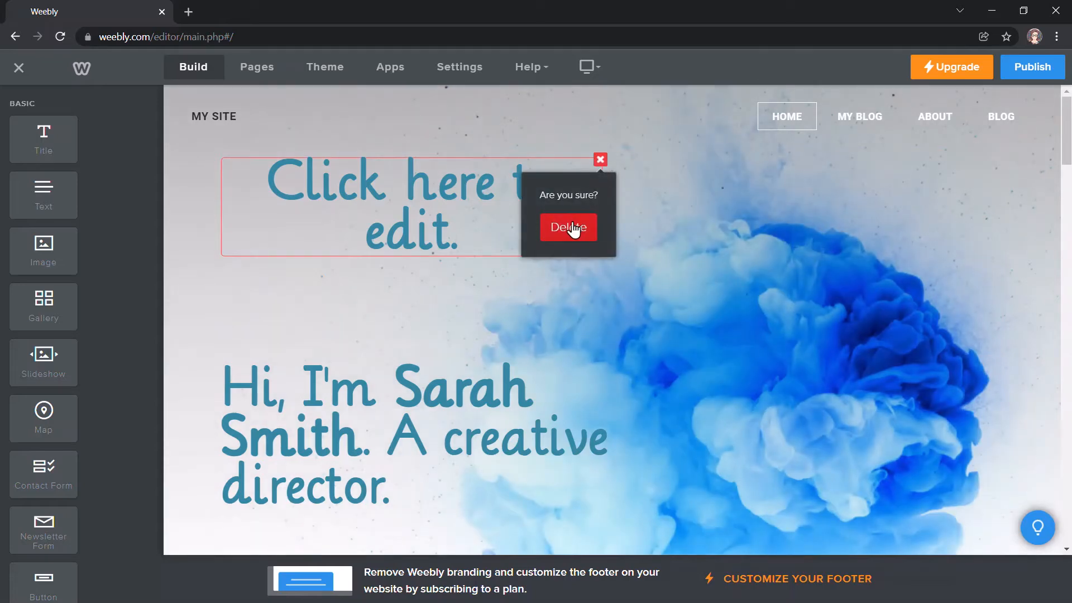
click(572, 226)
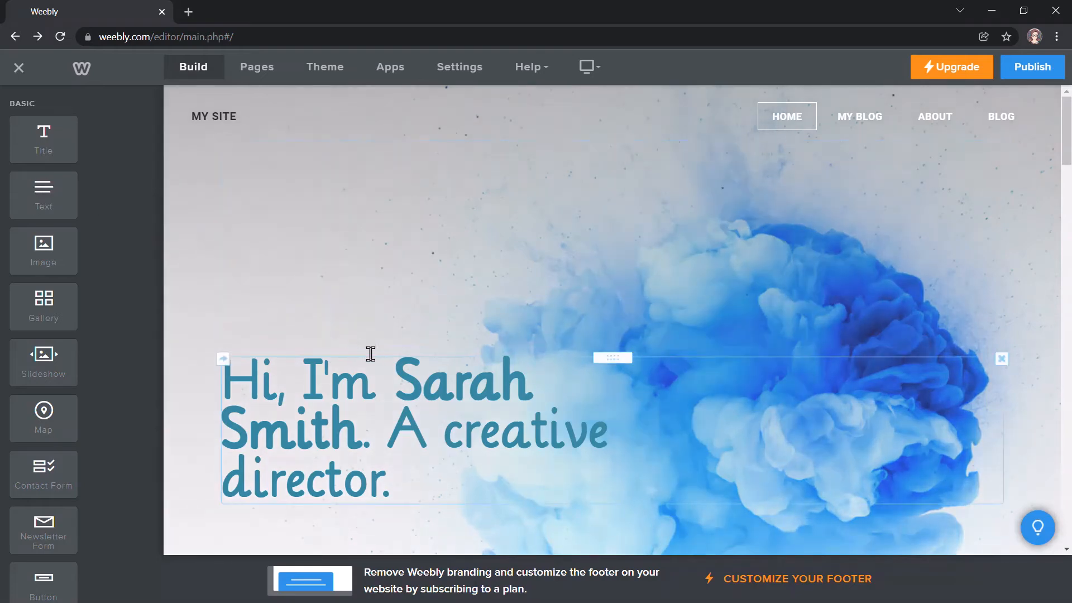
- Examine the Home page's prebuilt sections from the header down to the image gallery and back
scroll(337, 400, down, 2)
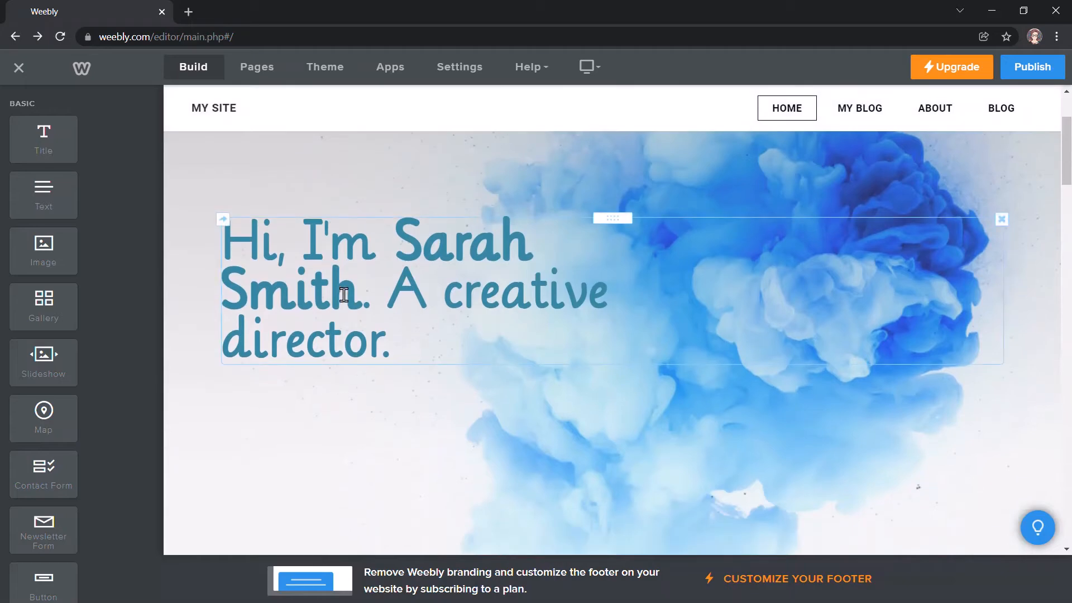
scroll(341, 290, down, 3)
scroll(341, 290, down, 10)
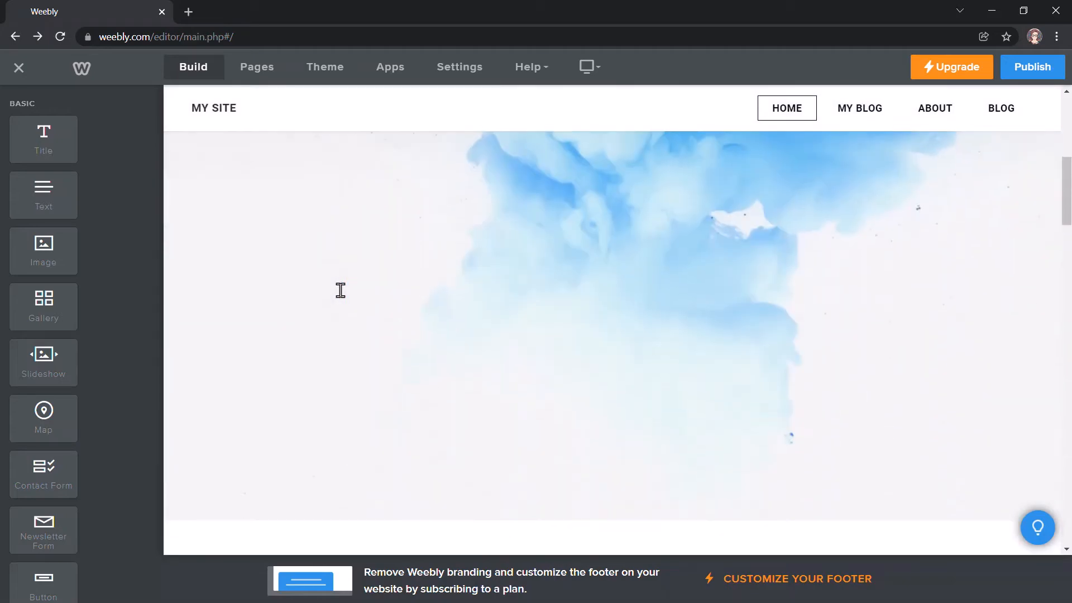
scroll(340, 290, down, 10)
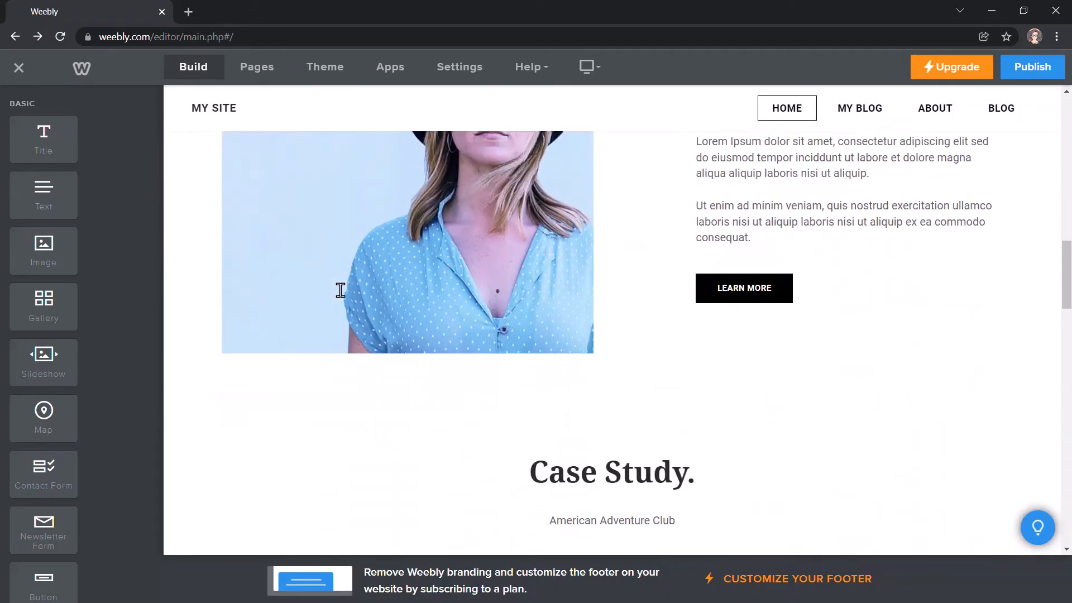
scroll(341, 291, down, 10)
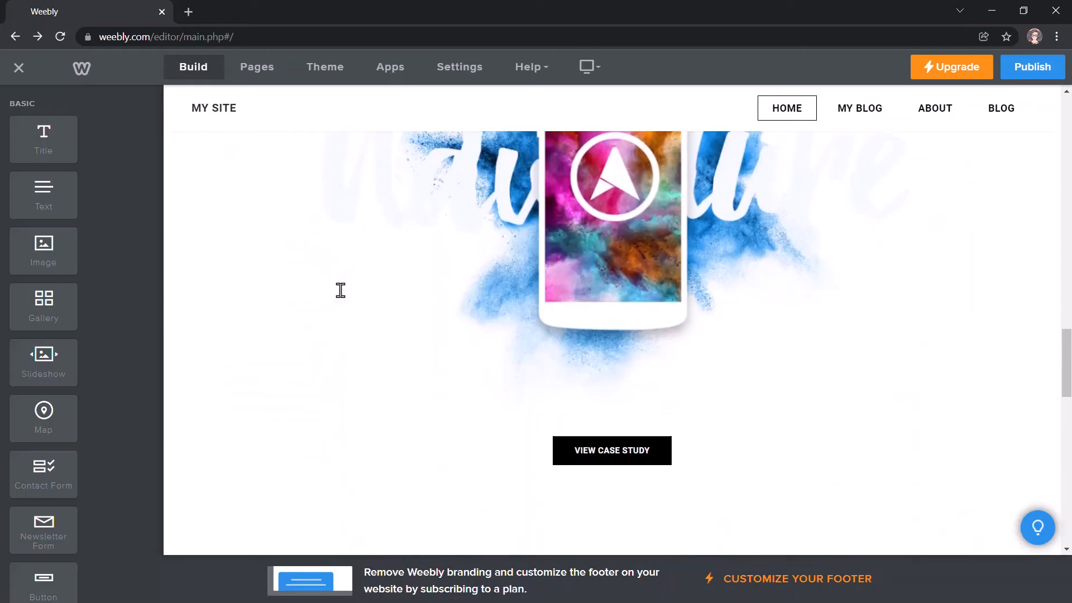
scroll(341, 290, down, 6)
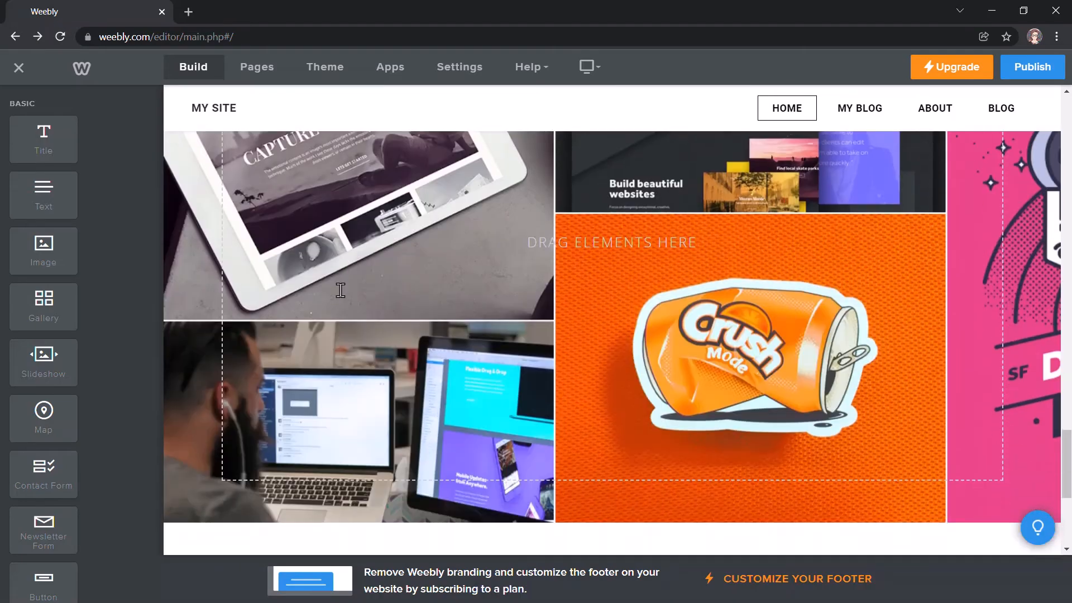
scroll(340, 290, up, 6)
scroll(341, 290, up, 6)
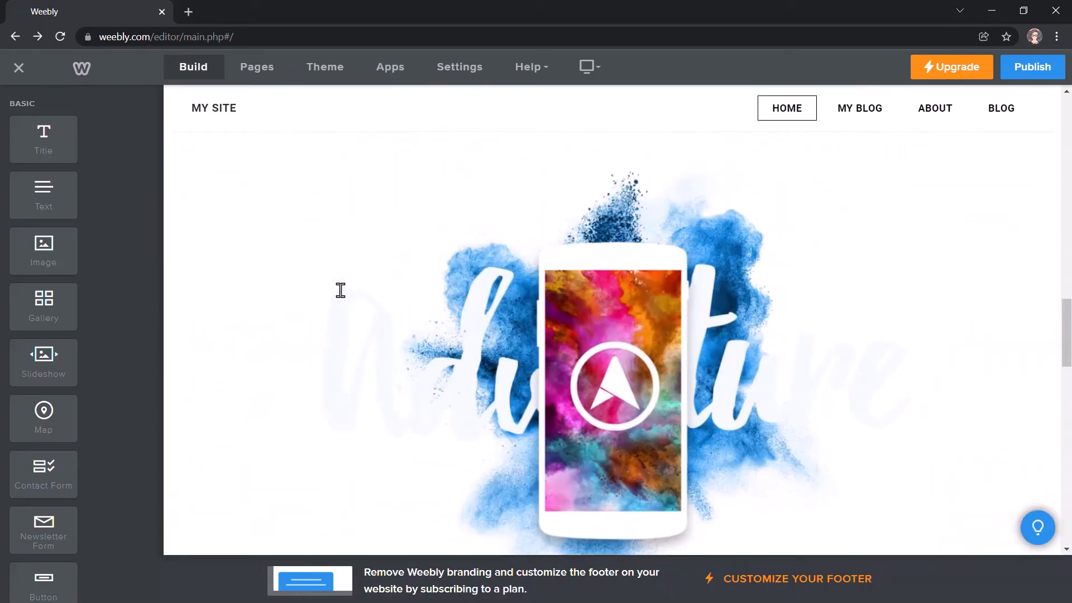
scroll(340, 290, up, 6)
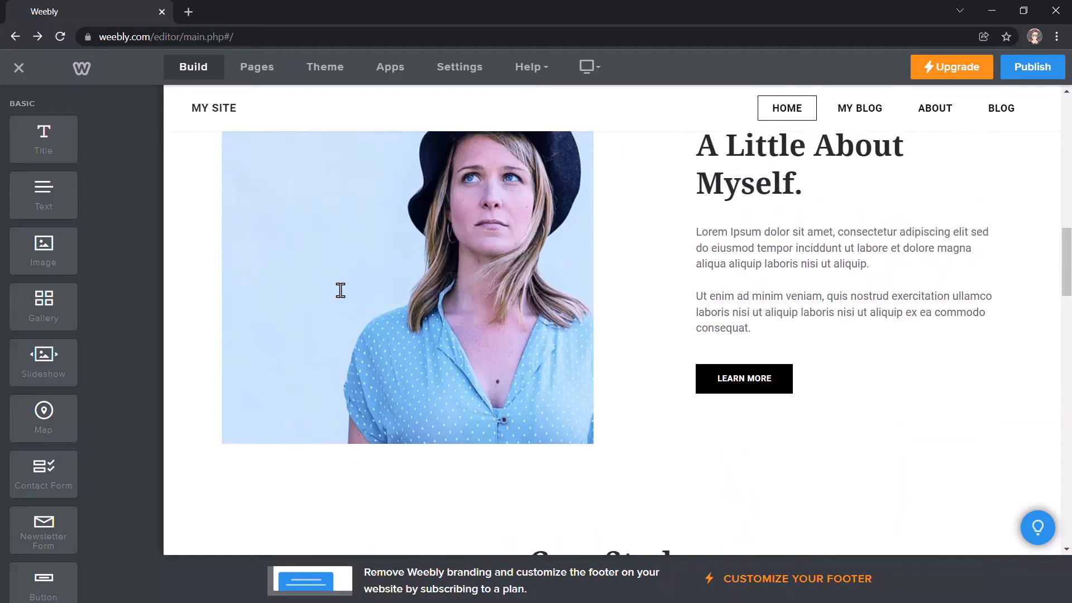
scroll(341, 289, up, 6)
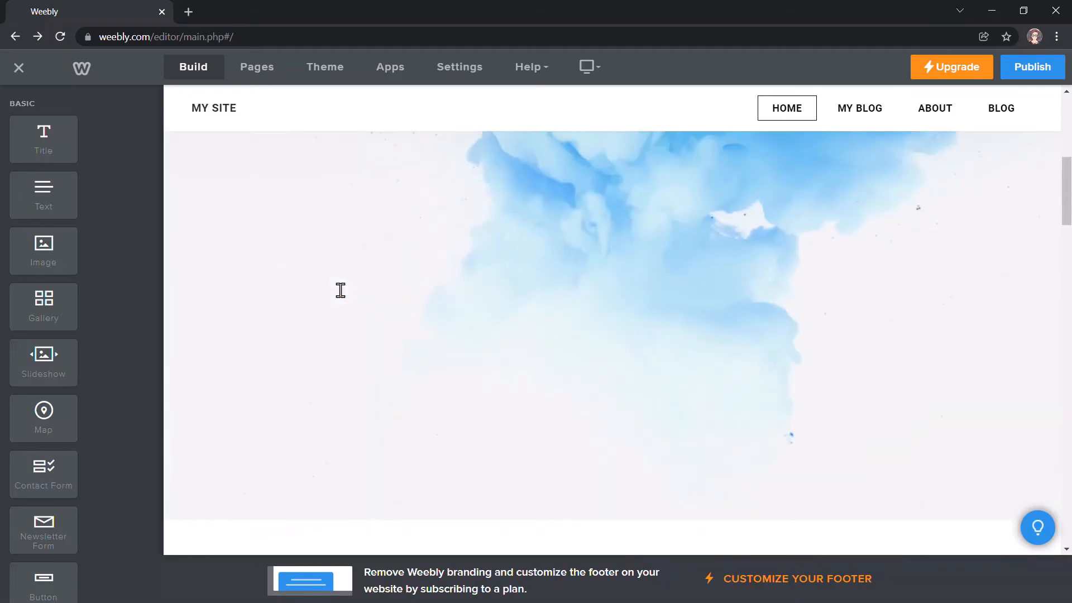
scroll(340, 289, up, 4)
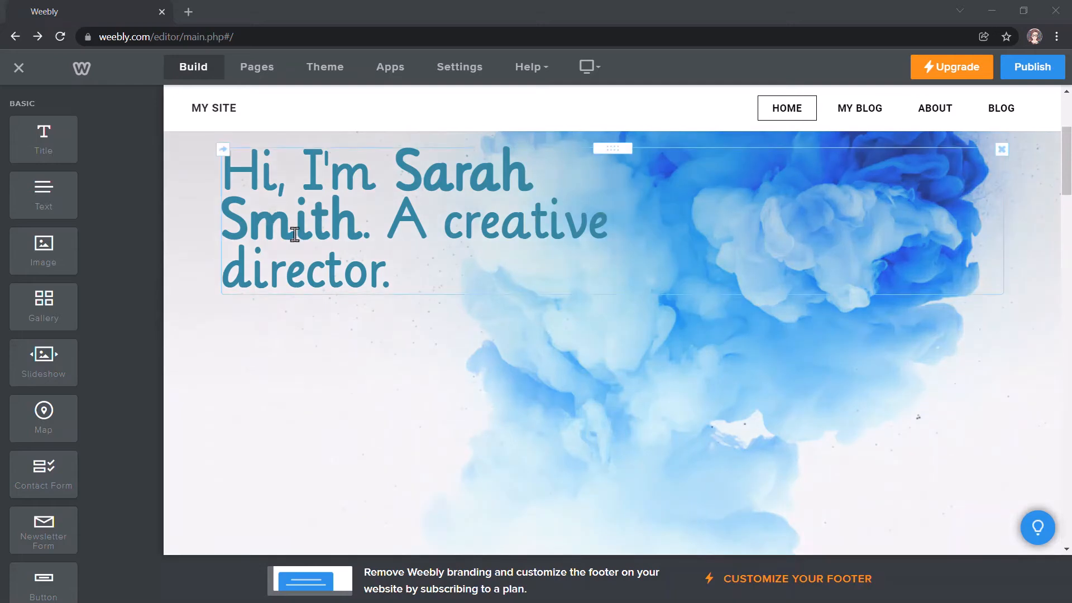
- Replace the whole headline text in the Home page header with "My blog"
click(402, 265)
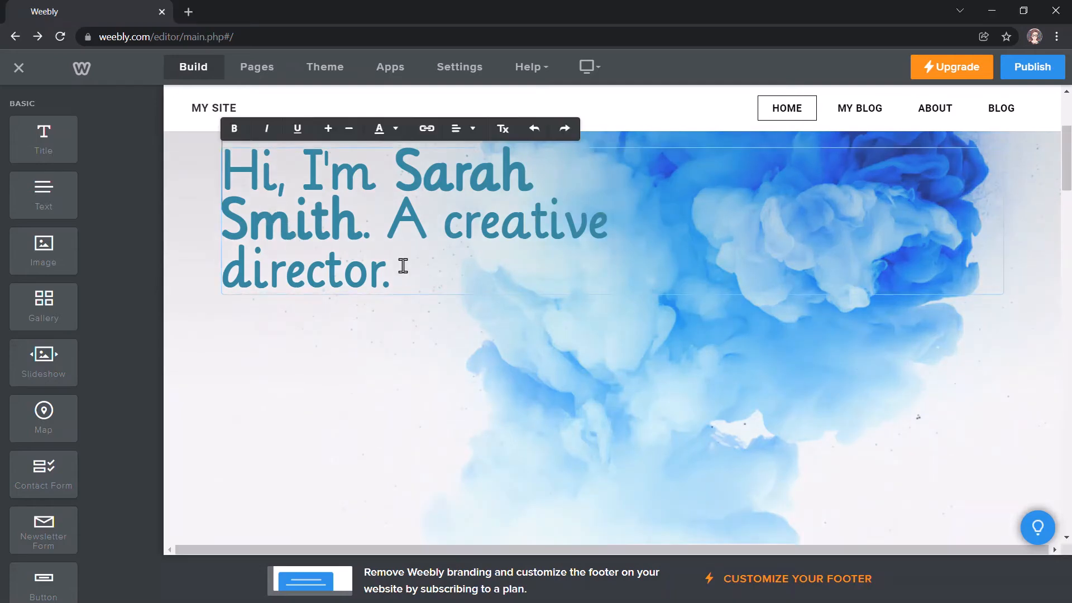
drag(412, 275, 218, 176)
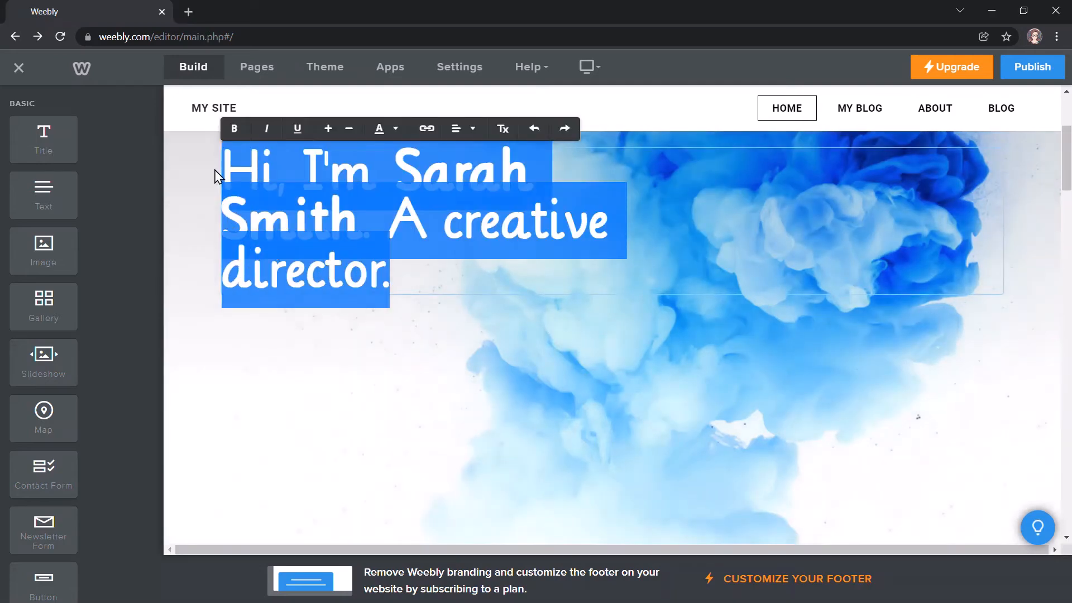
text(M)
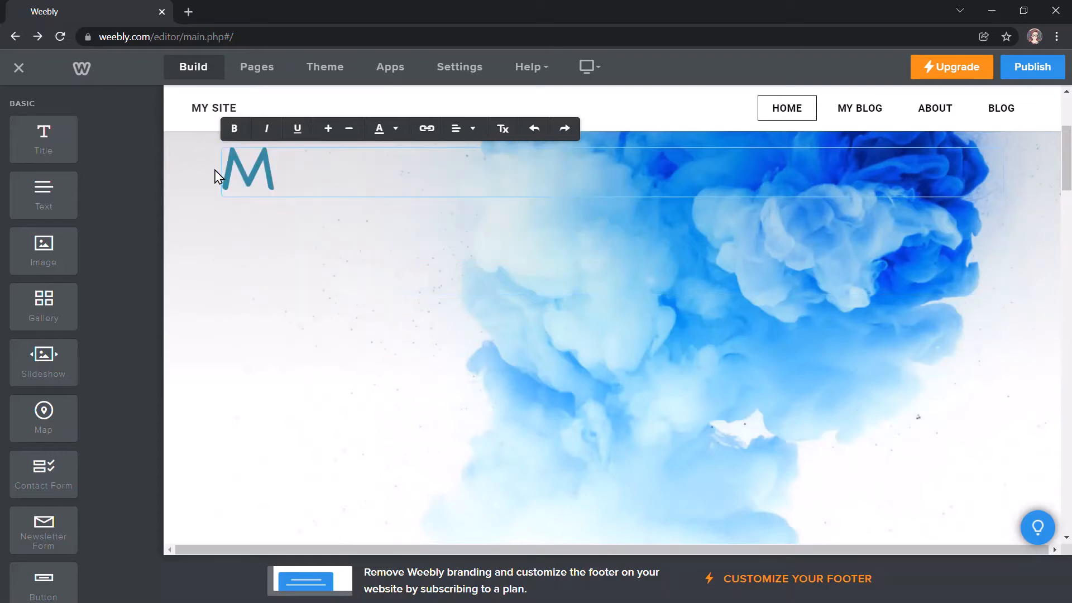
text(y blo)
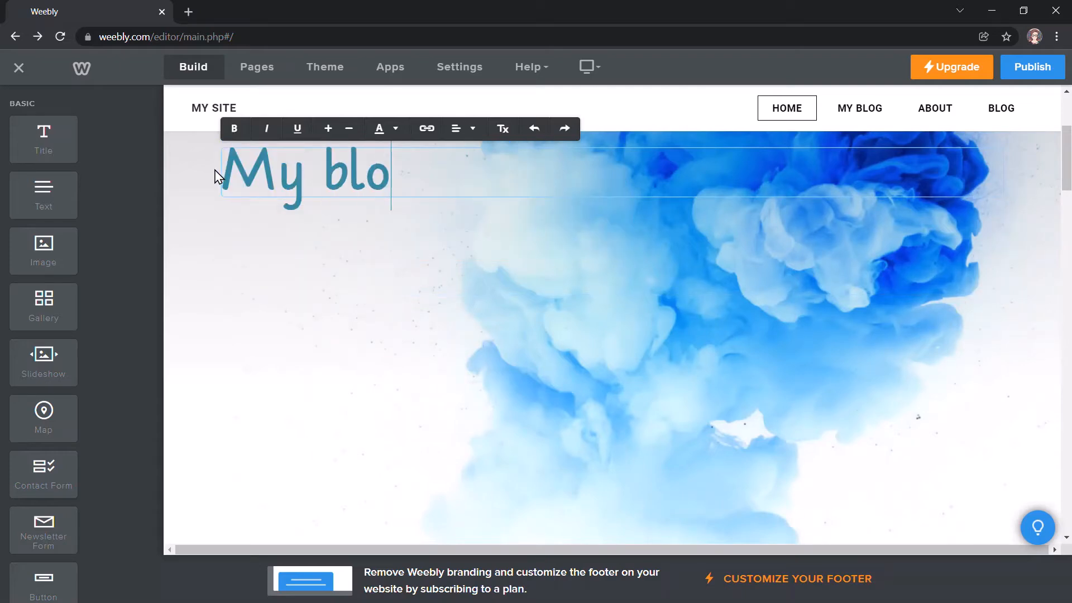
text(g)
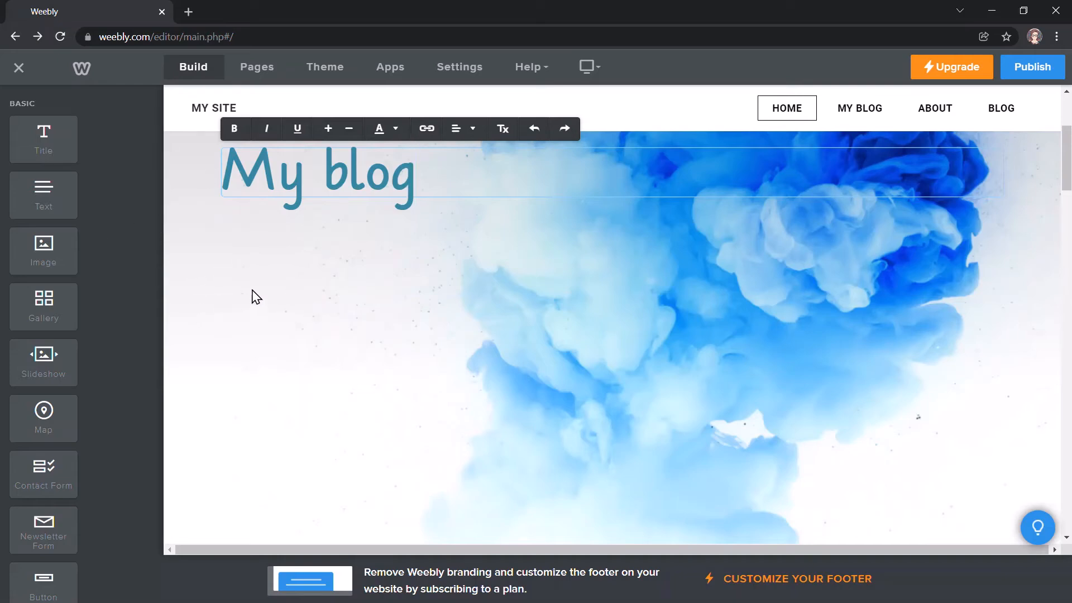
click(217, 266)
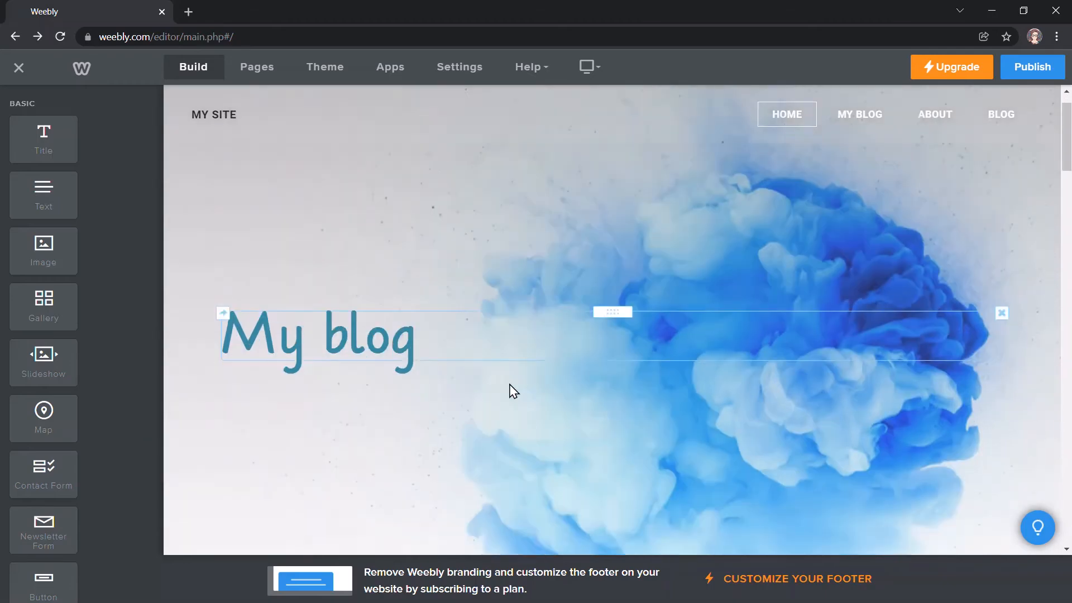
scroll(509, 389, down, 2)
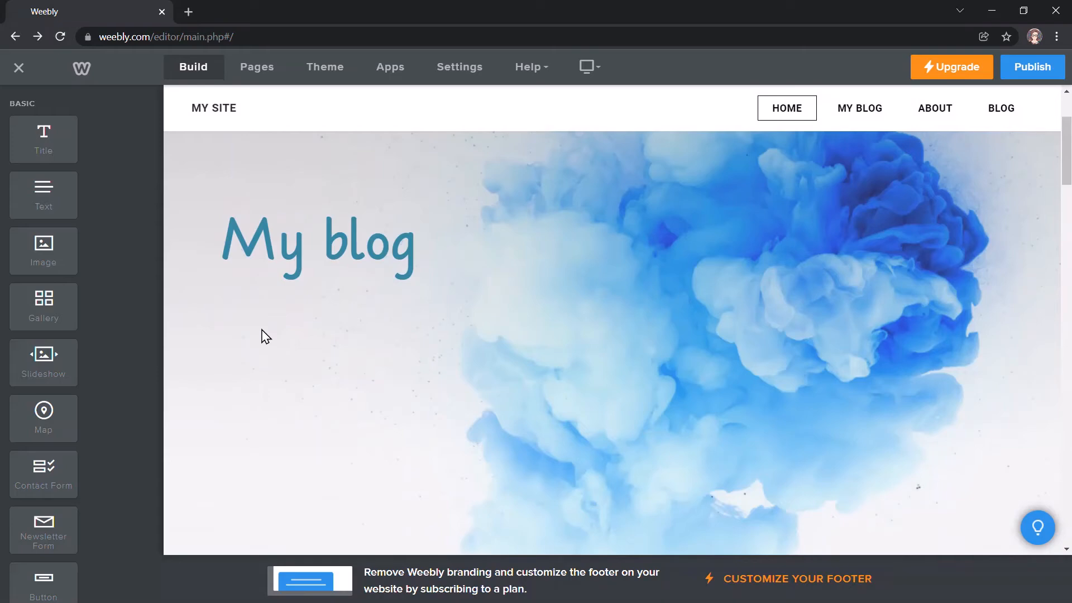
scroll(264, 336, down, 2)
scroll(263, 335, up, 5)
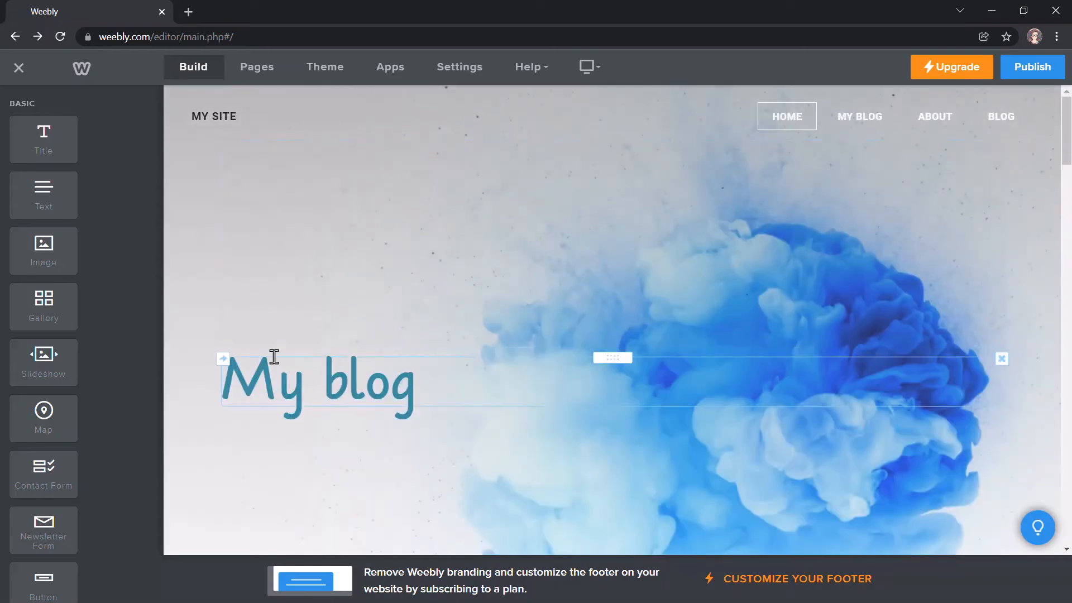
- Shorten the spacer above the "My blog" headline to raise the headline, and view the site title's display options
scroll(582, 387, down, 1)
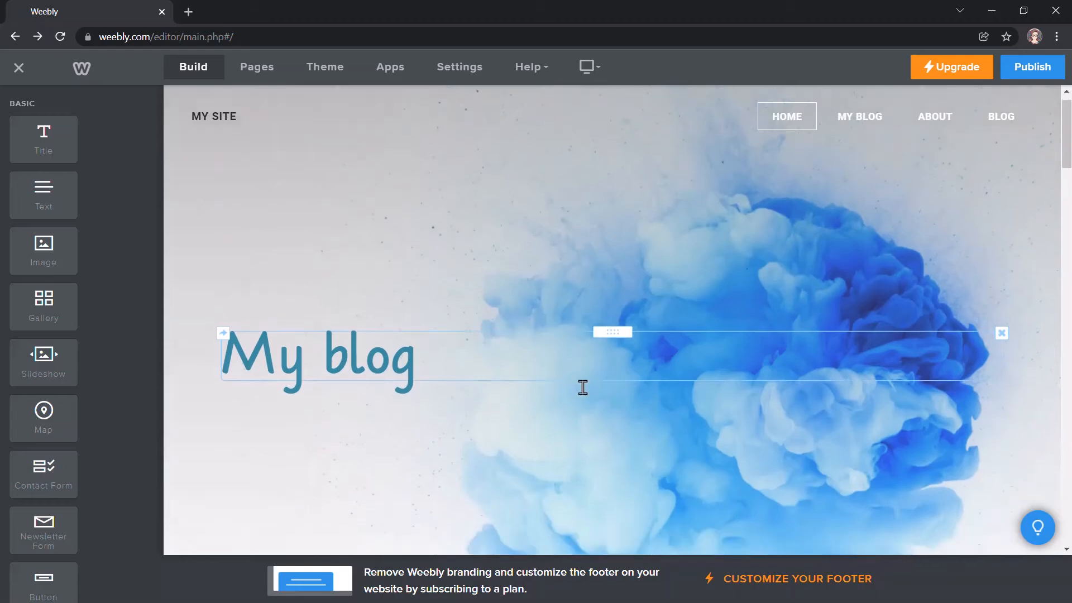
scroll(559, 369, down, 3)
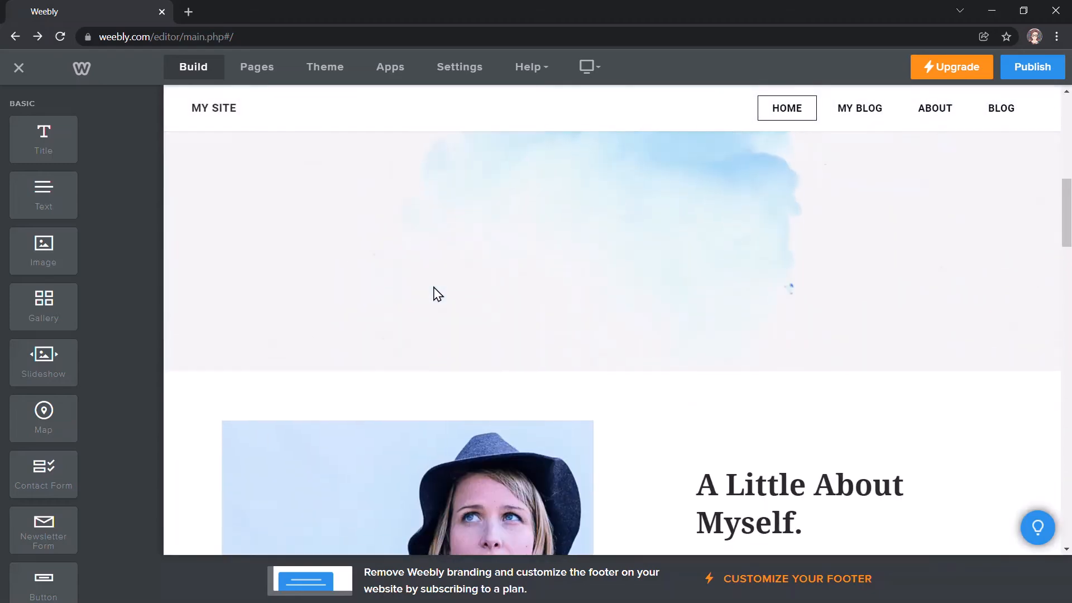
scroll(433, 292, down, 3)
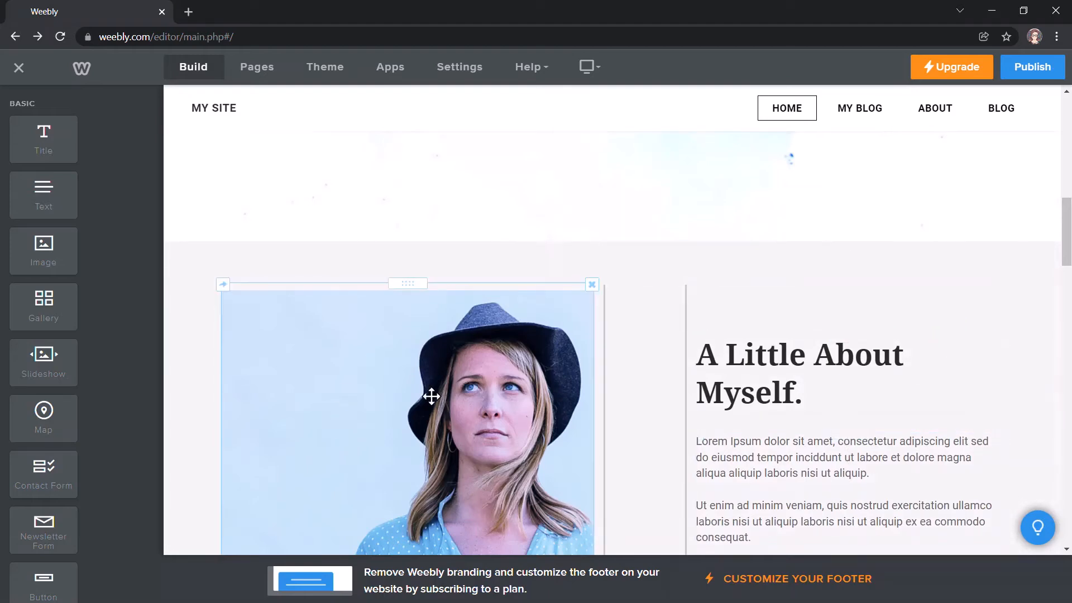
scroll(481, 227, up, 5)
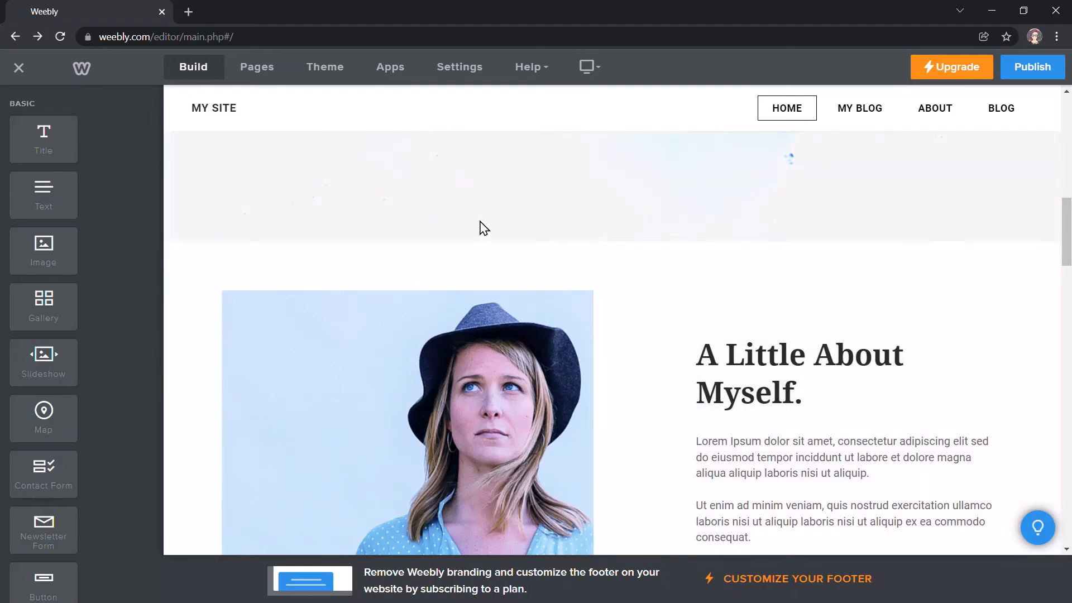
scroll(477, 224, up, 2)
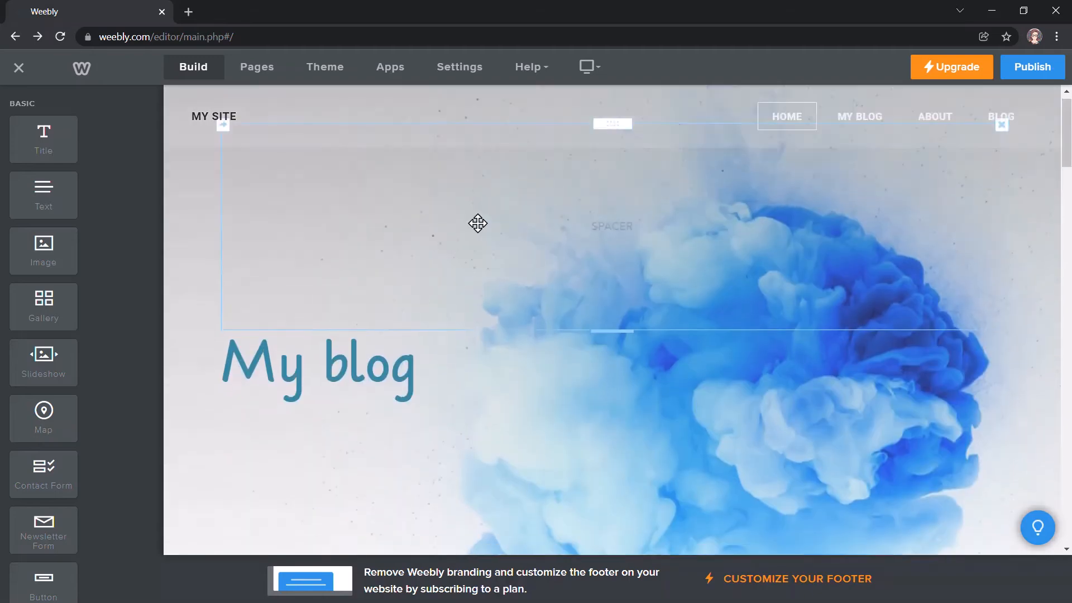
scroll(478, 223, down, 1)
scroll(516, 227, up, 1)
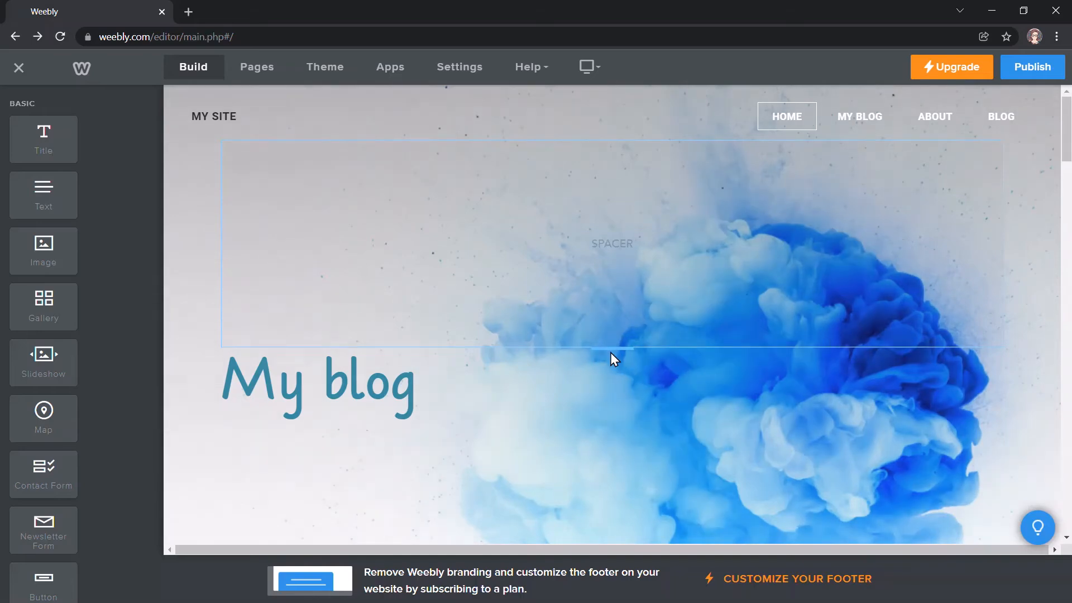
drag(610, 345, 580, 194)
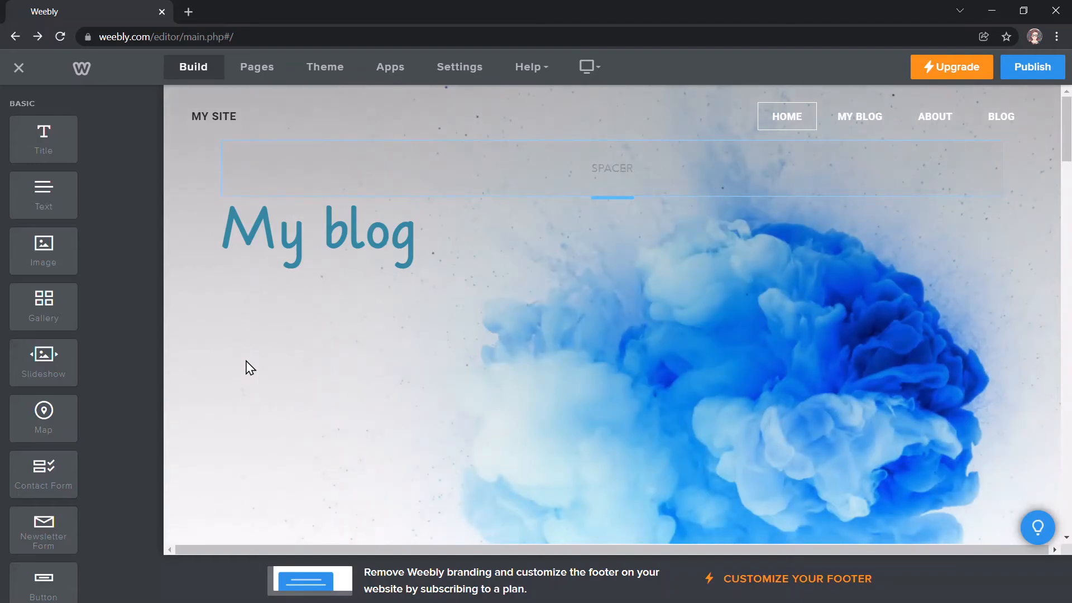
click(221, 114)
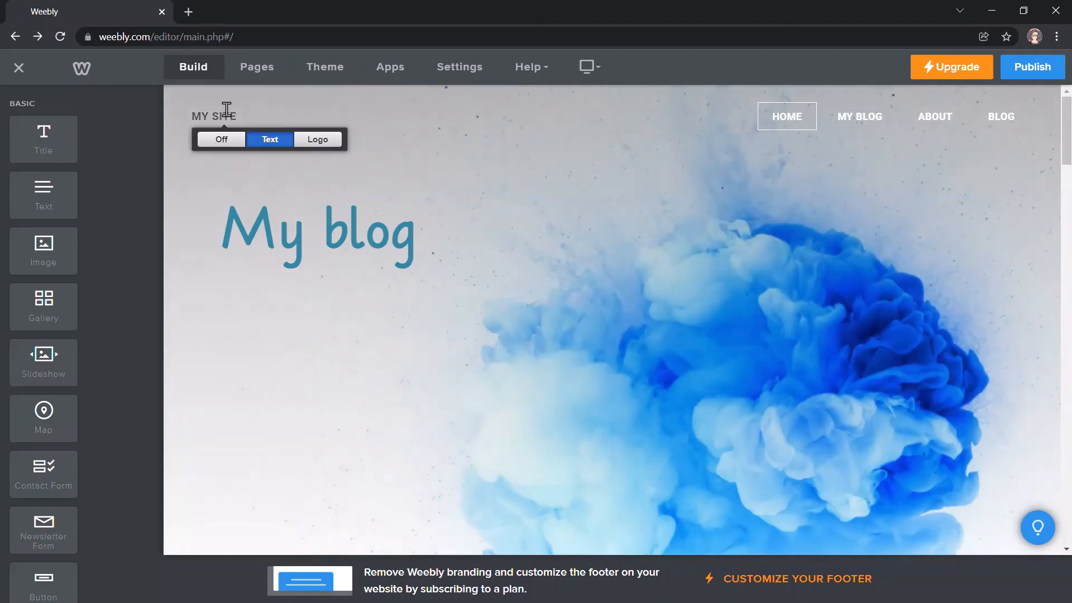
click(194, 166)
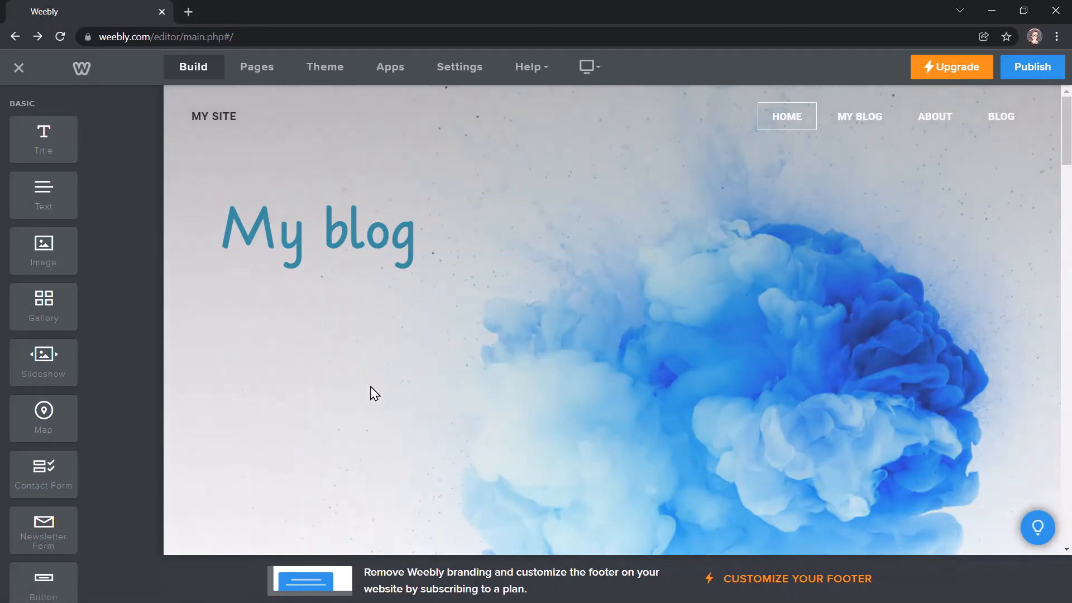
- Switch the Home page header's background type from Image to Color
scroll(375, 392, down, 5)
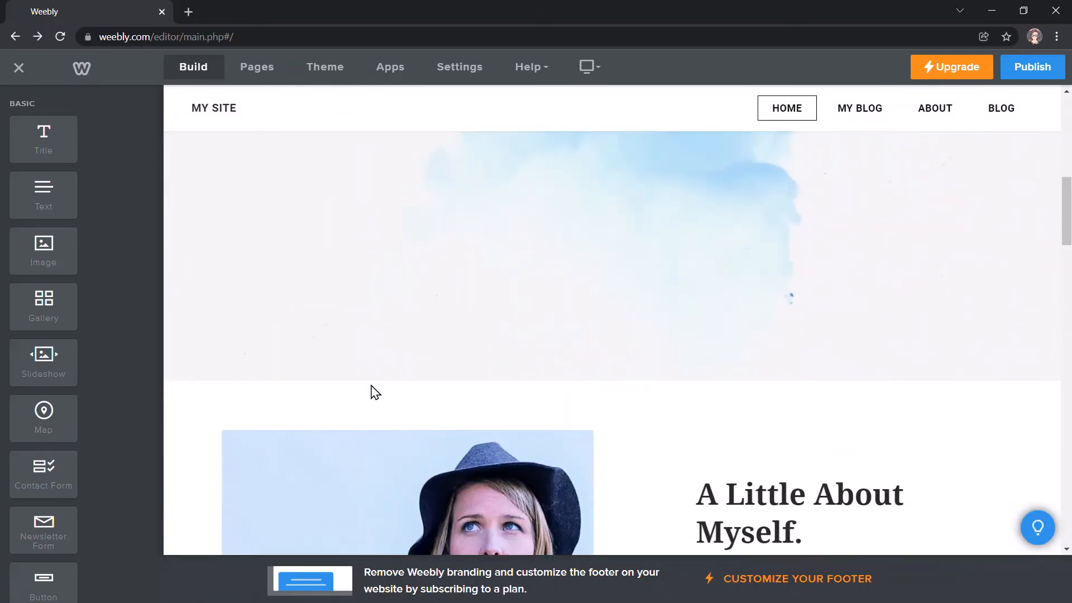
scroll(408, 347, up, 5)
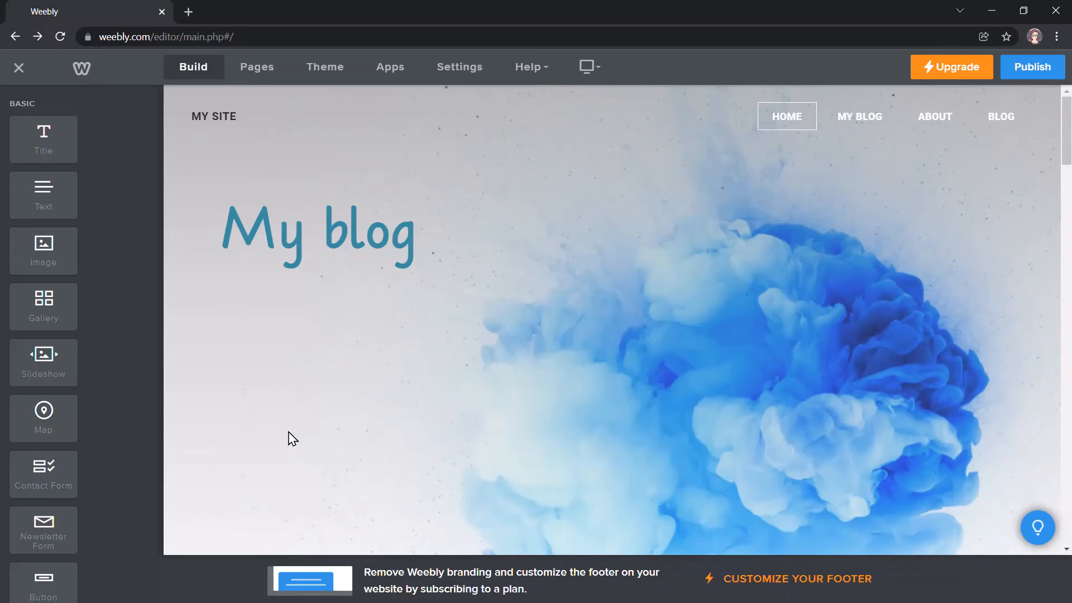
scroll(257, 404, down, 5)
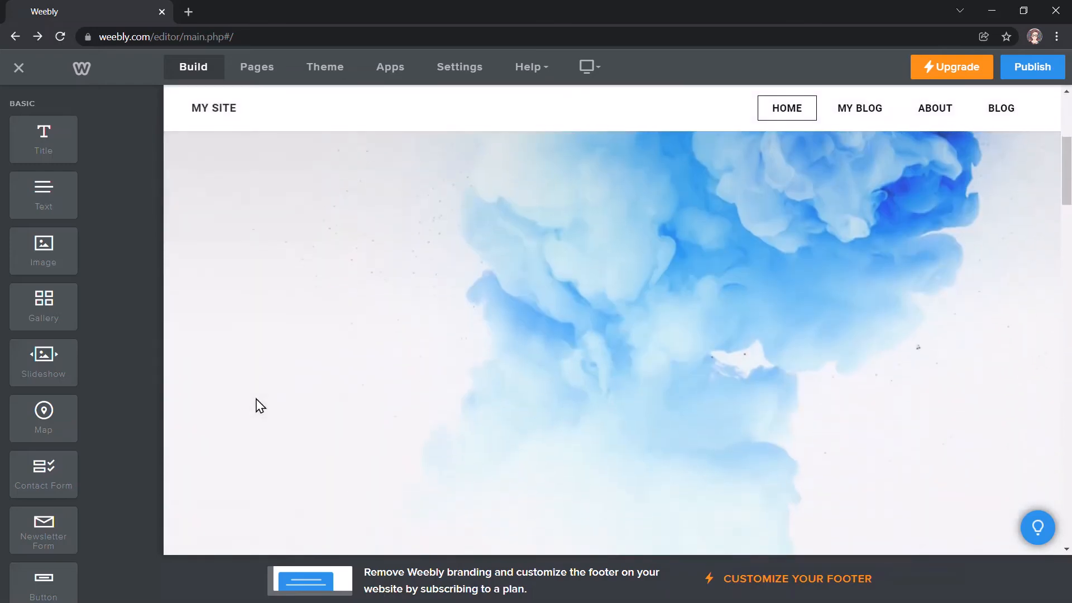
scroll(260, 405, down, 1)
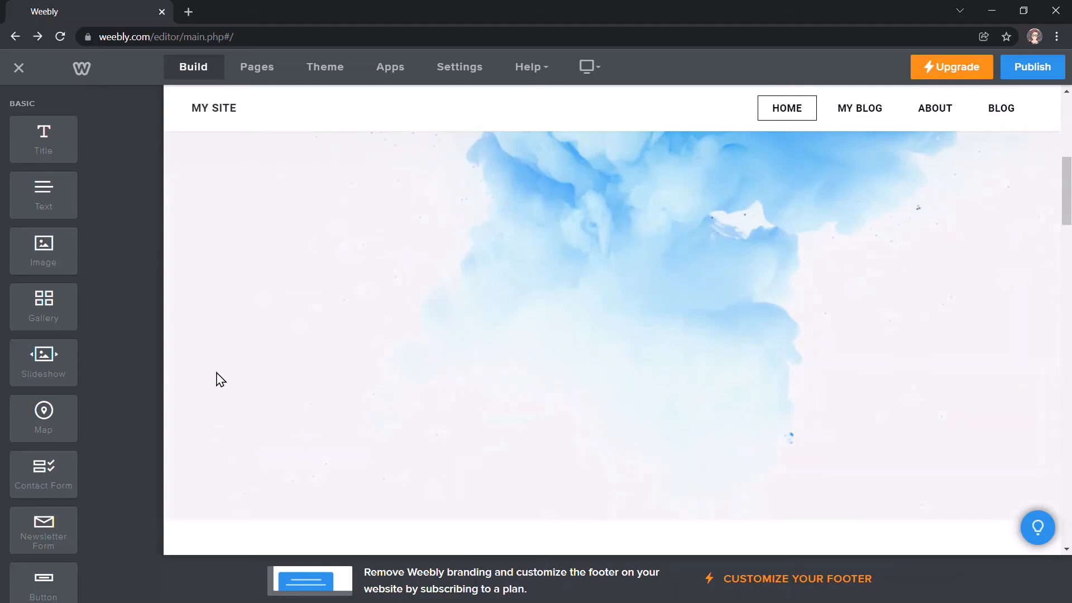
scroll(217, 373, down, 4)
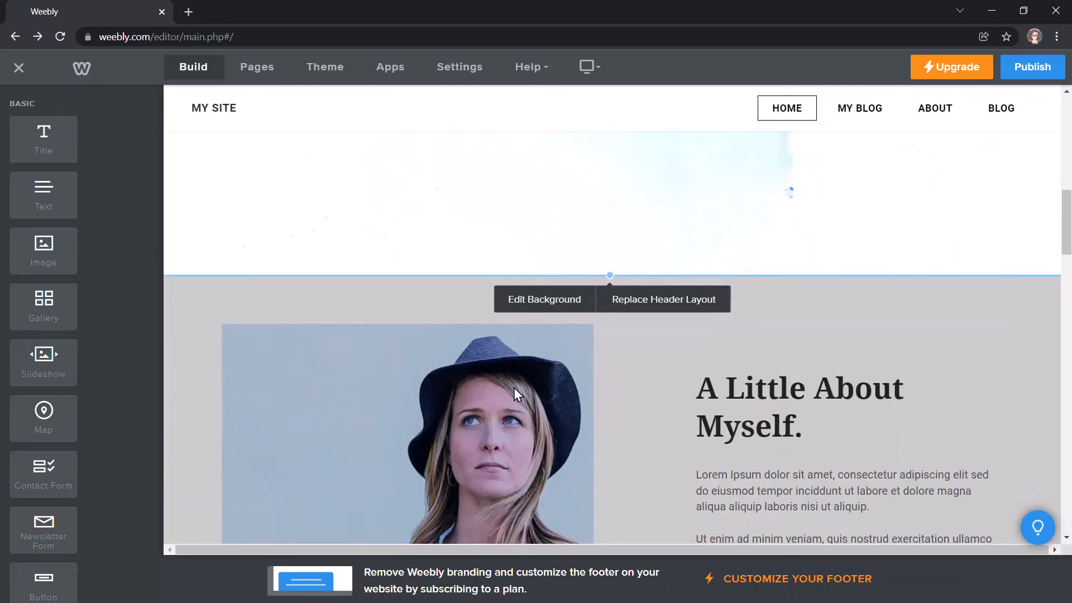
scroll(396, 214, up, 4)
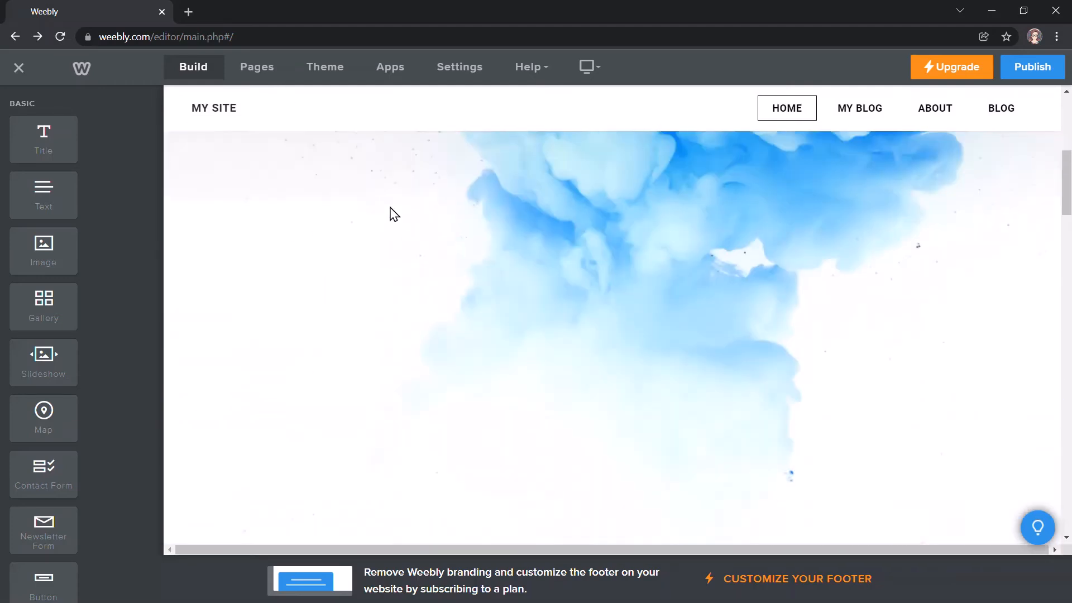
scroll(395, 214, down, 2)
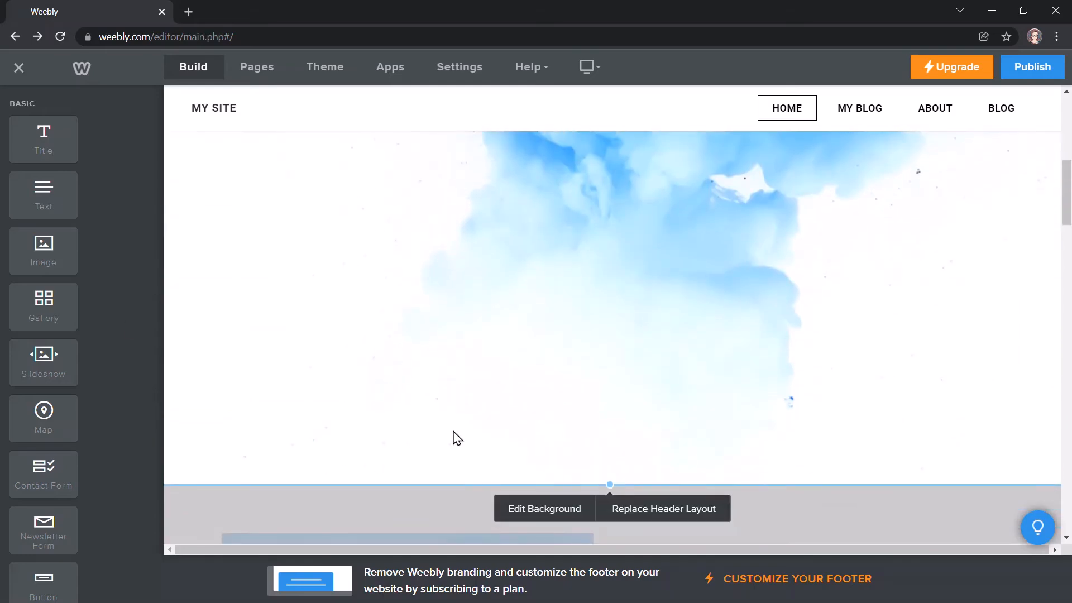
click(546, 513)
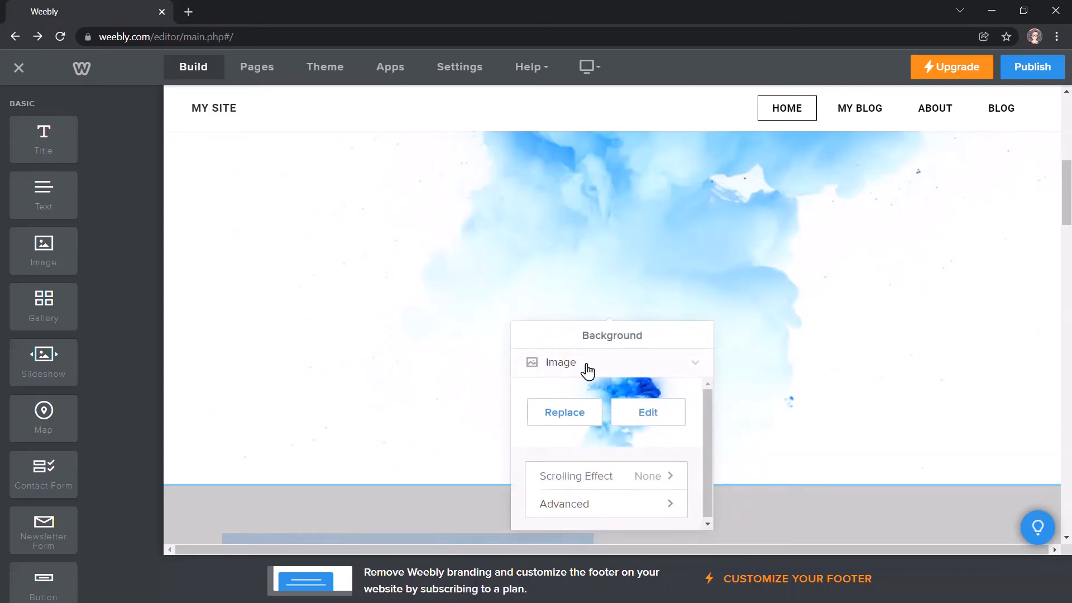
click(587, 369)
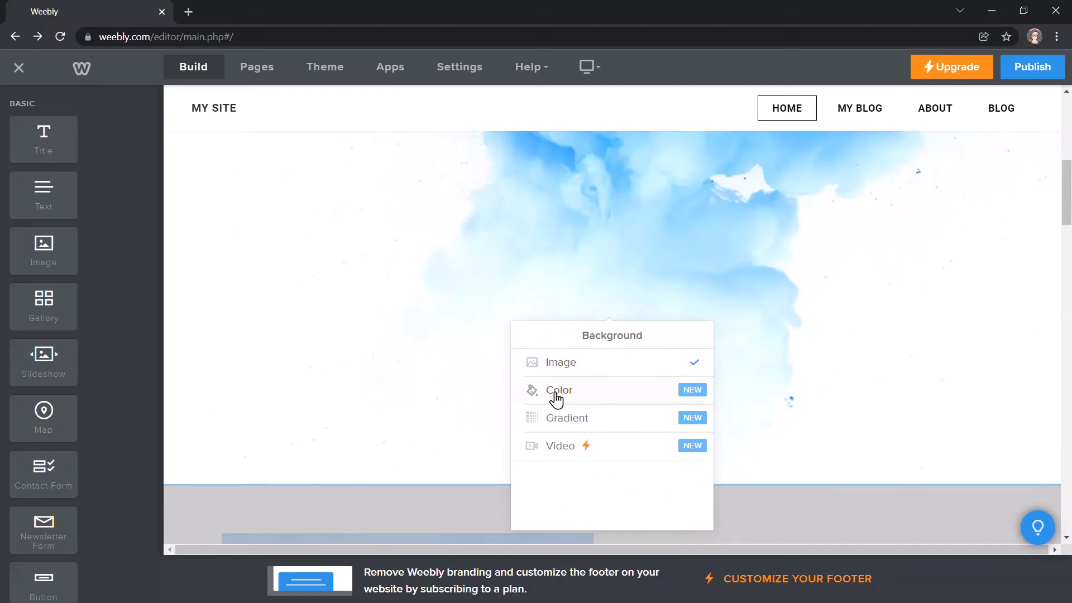
click(547, 390)
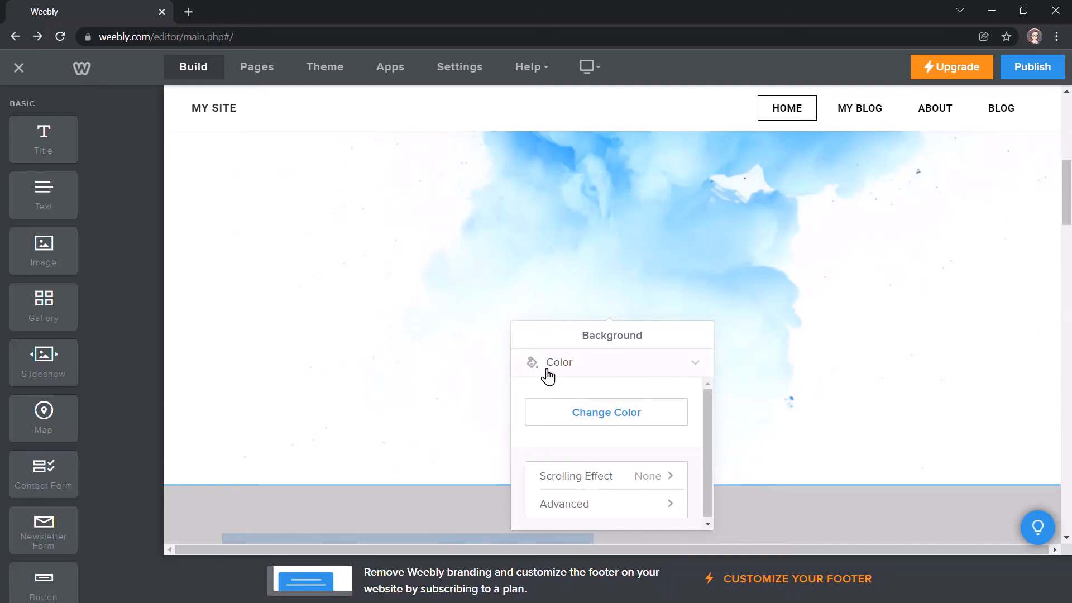
- Set the header's background color to a pale blue and close the background settings
click(588, 425)
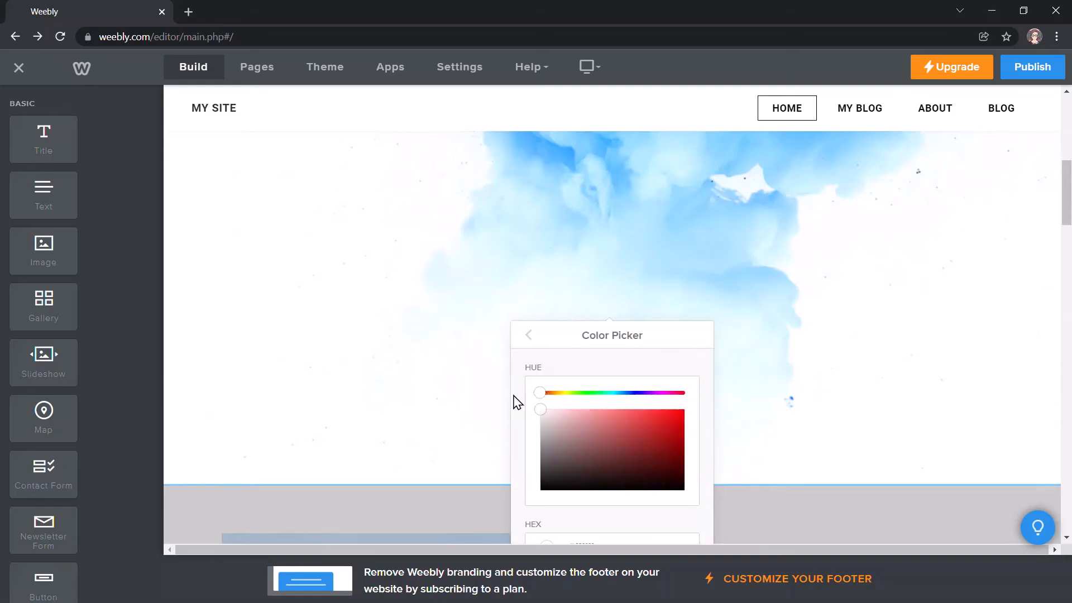
drag(540, 398, 561, 387)
click(594, 410)
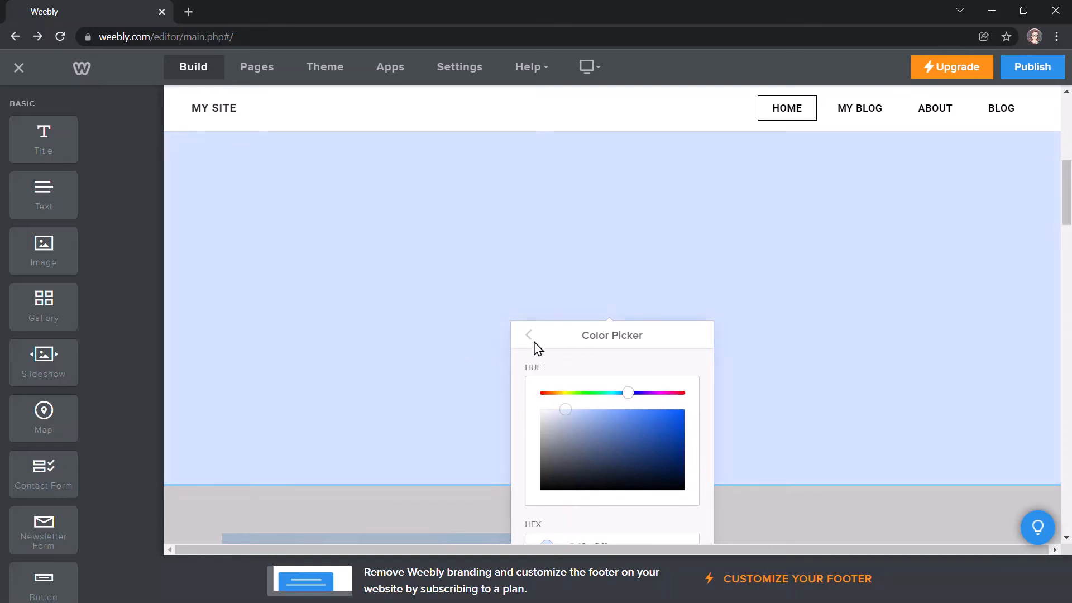
click(386, 340)
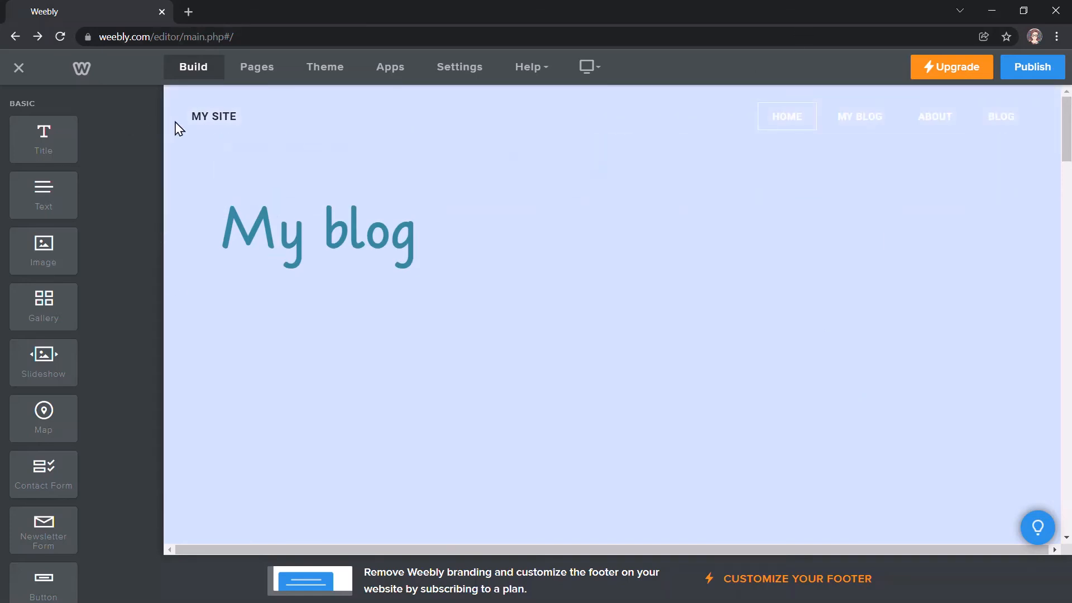
- Shrink the header section to end just below the "My blog" headline, and delete the spacer above the headline
scroll(378, 380, down, 5)
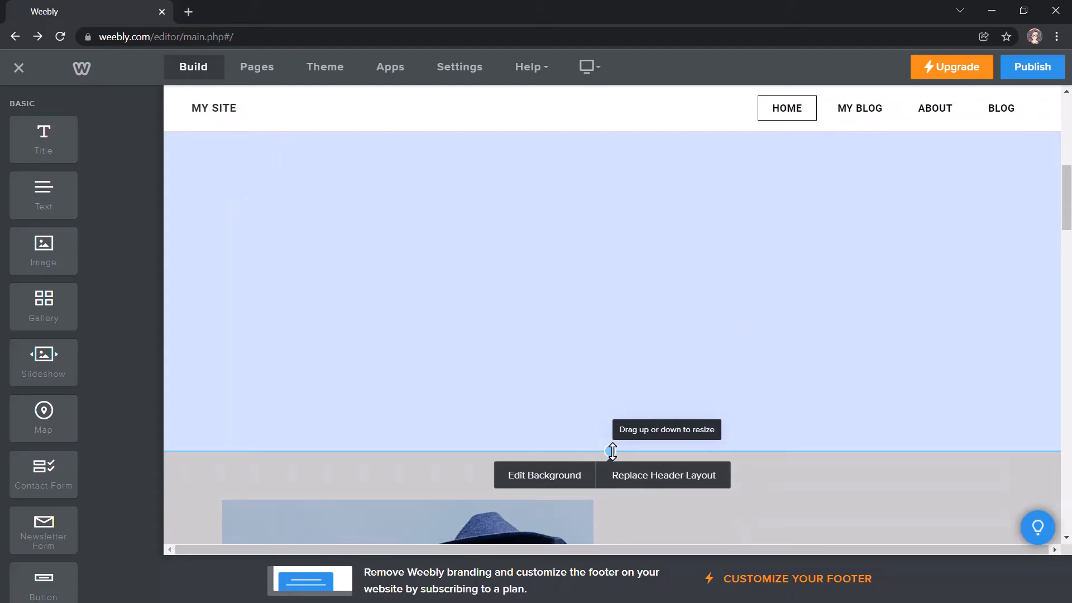
drag(612, 451, 587, 151)
scroll(642, 328, up, 6)
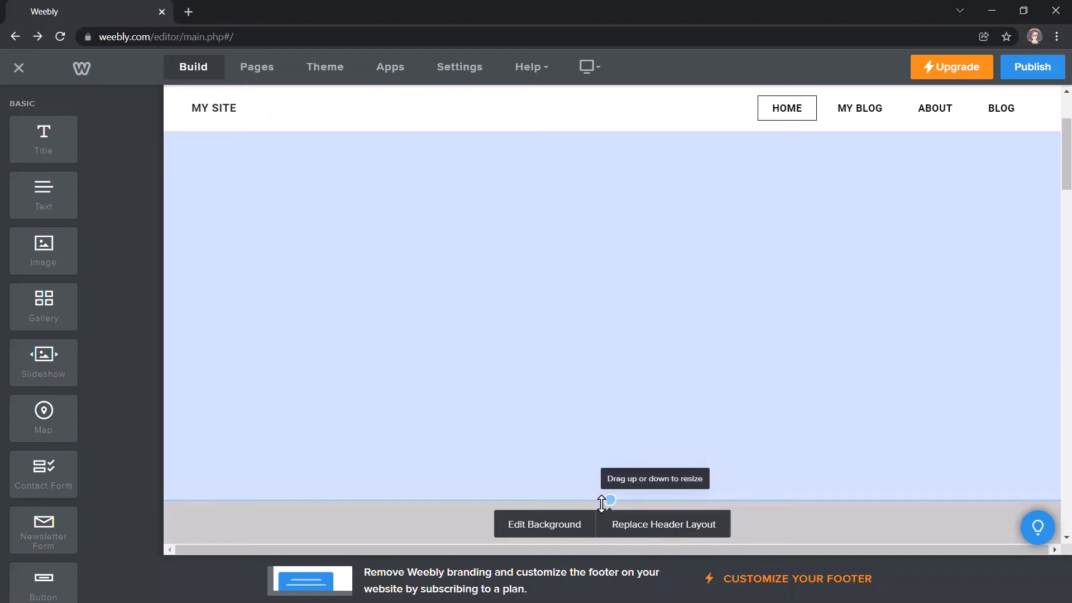
drag(602, 504, 584, 168)
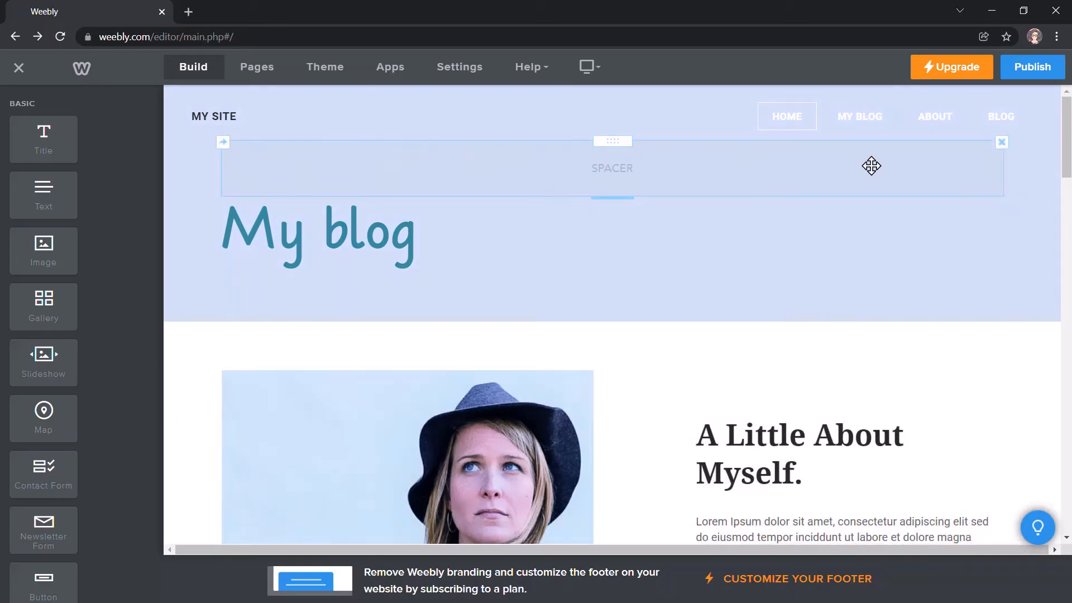
click(1002, 144)
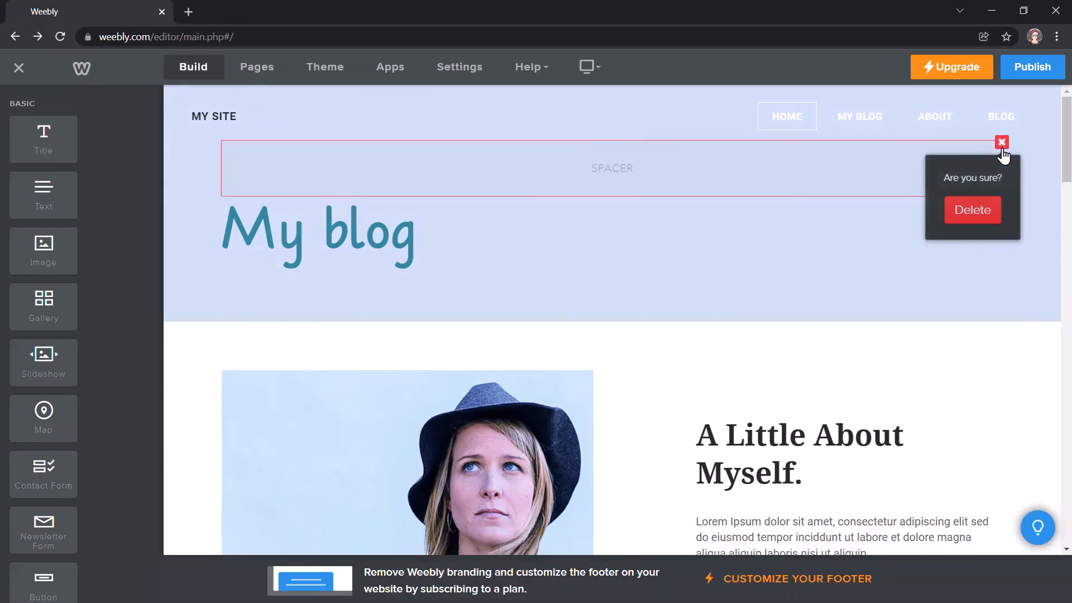
click(973, 212)
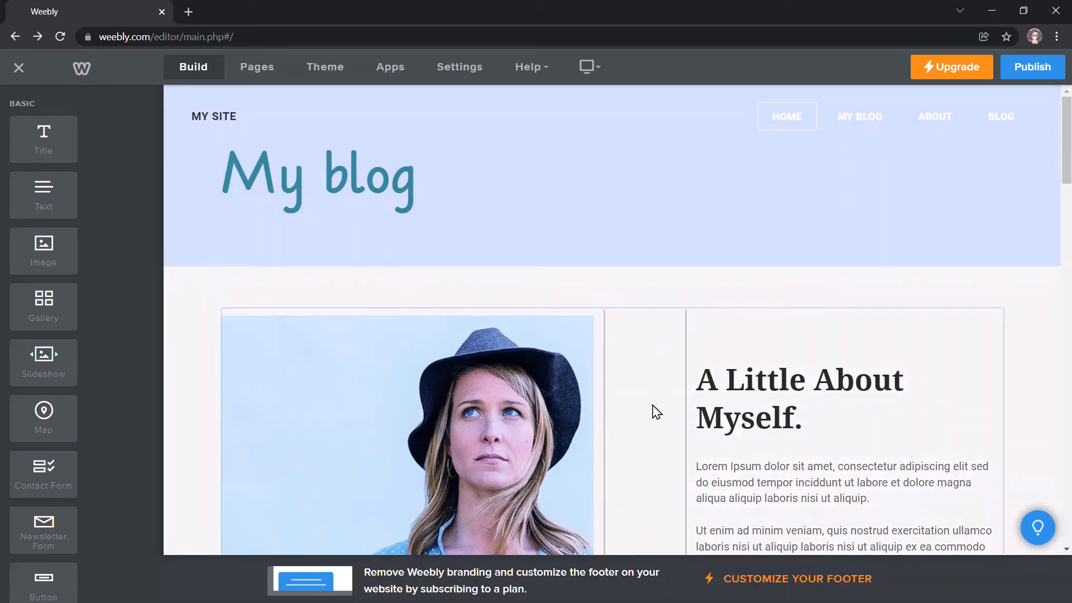
- Start replacing the portrait image beside "A Little About Myself" and review the image sources Search, Favorites, Image URL and My Computer
scroll(656, 413, down, 1)
scroll(657, 412, down, 2)
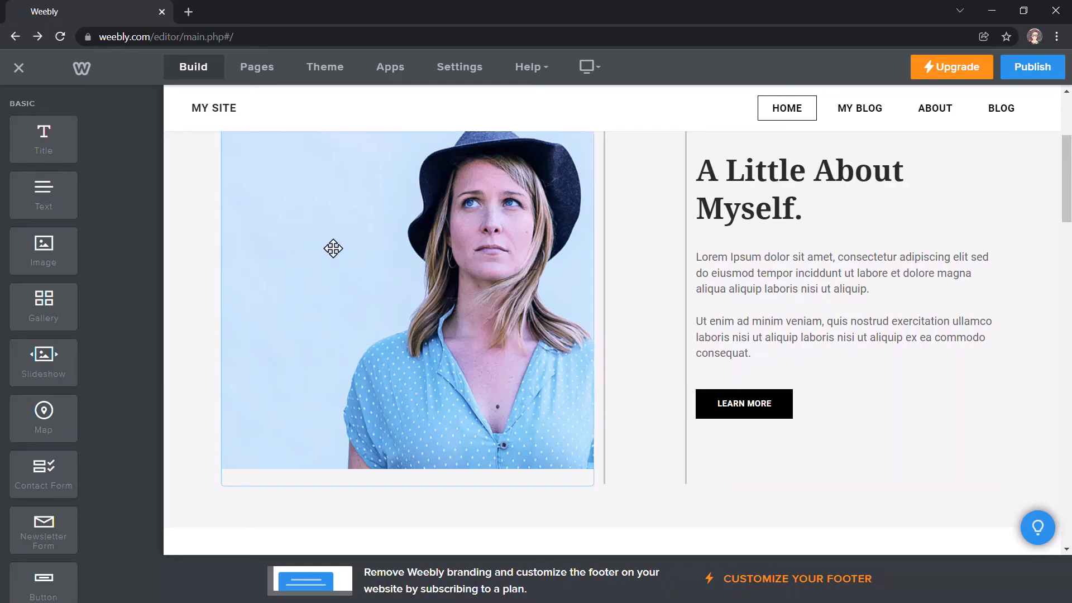
click(351, 272)
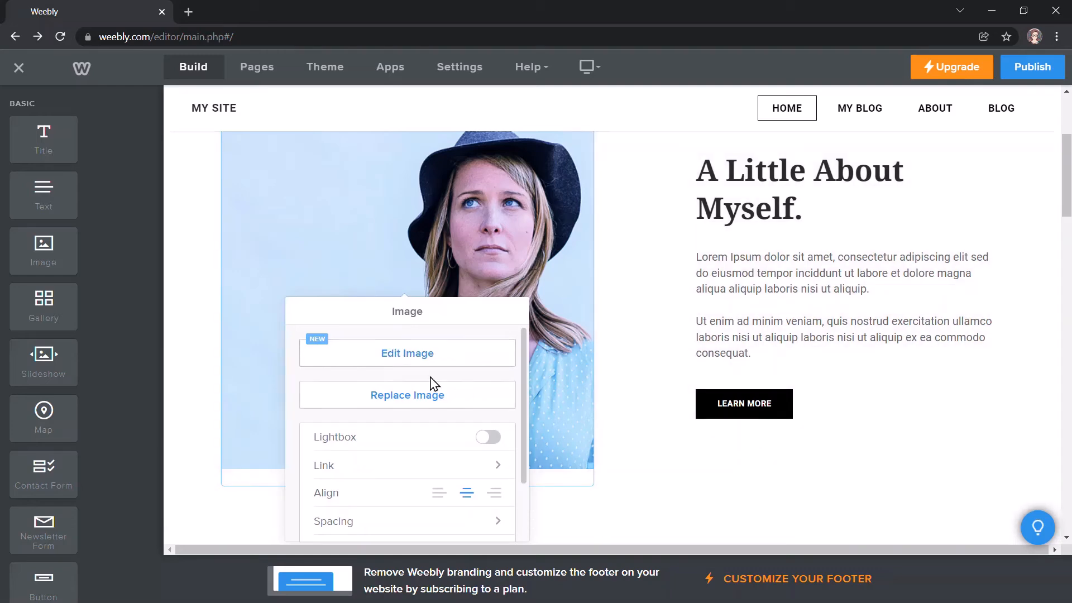
click(426, 406)
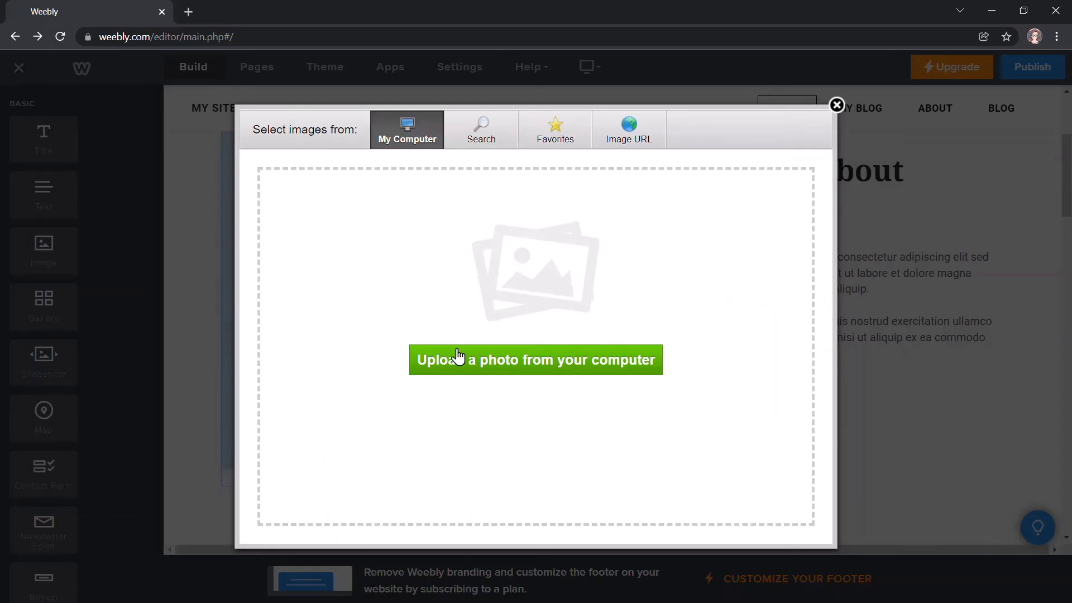
click(482, 136)
click(543, 137)
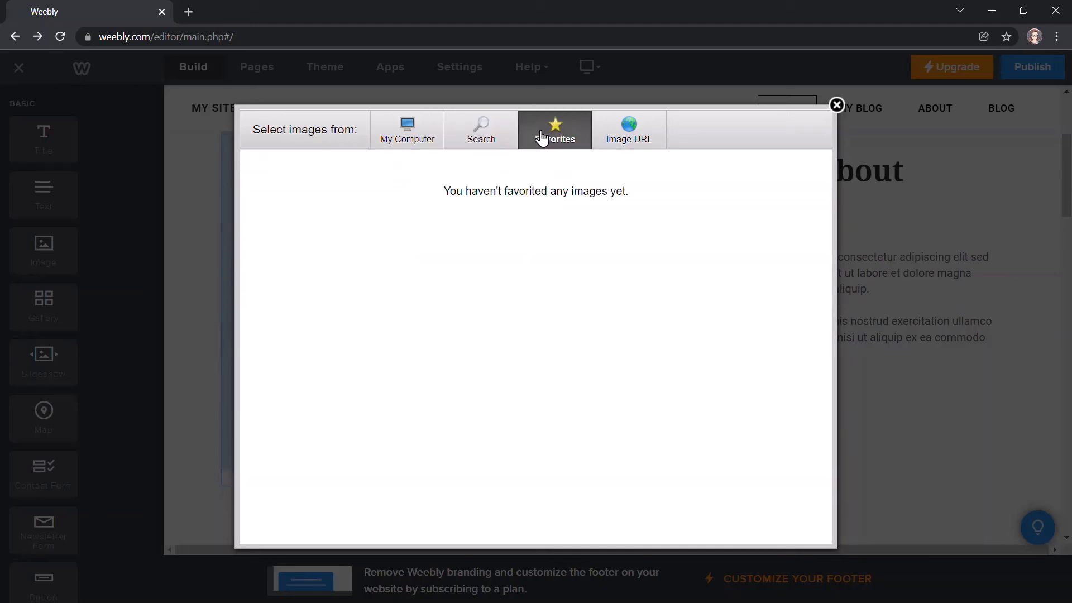
click(625, 144)
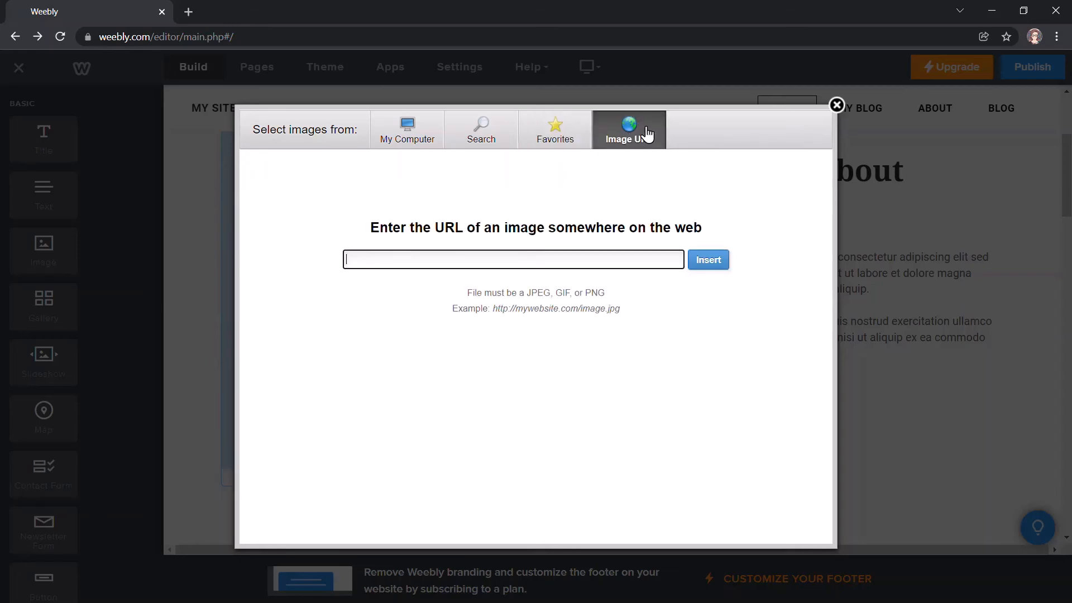
click(406, 144)
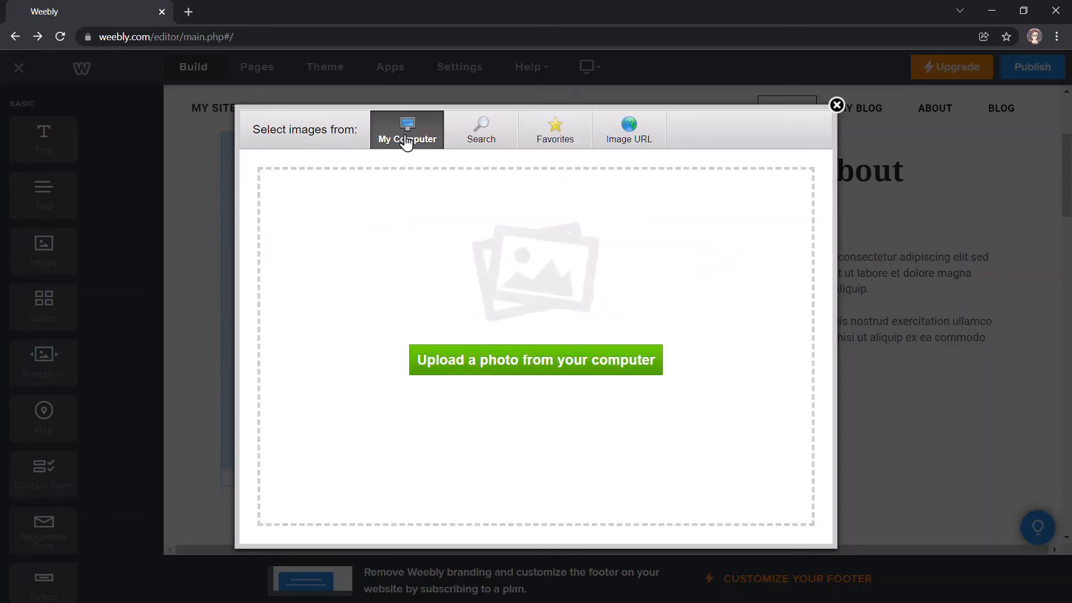
- Replace the portrait image by uploading the profile picture from the personal folder inside Documents on the computer
click(500, 362)
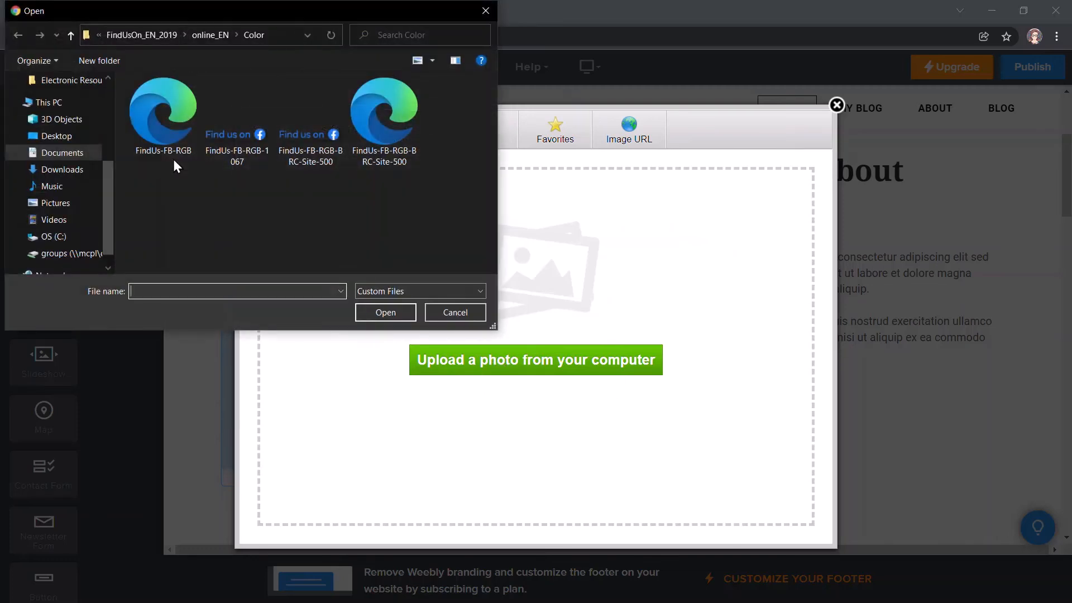
click(62, 170)
scroll(239, 211, down, 2)
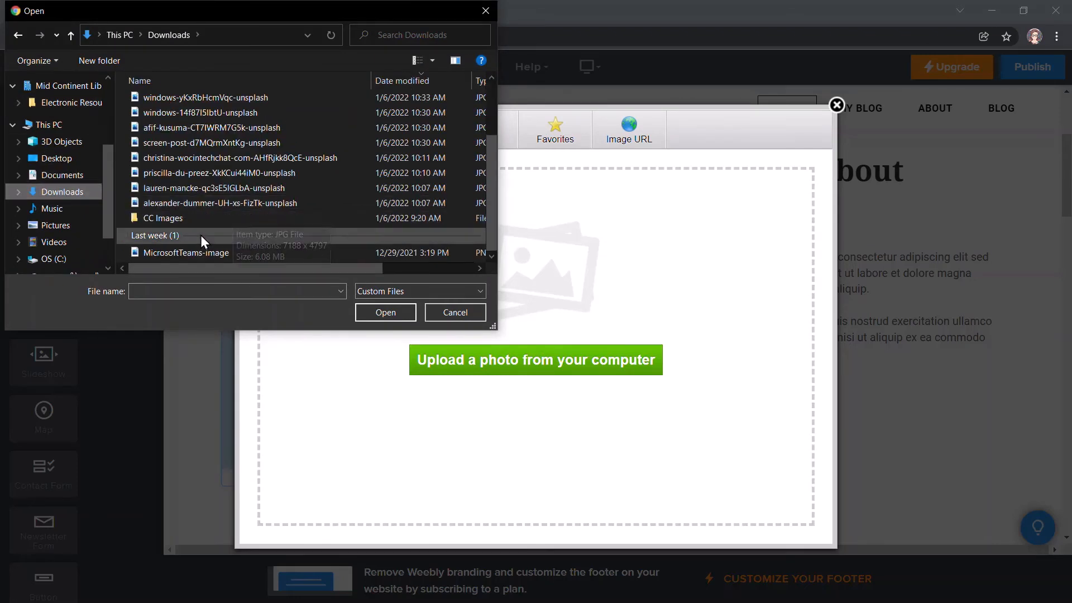
click(62, 177)
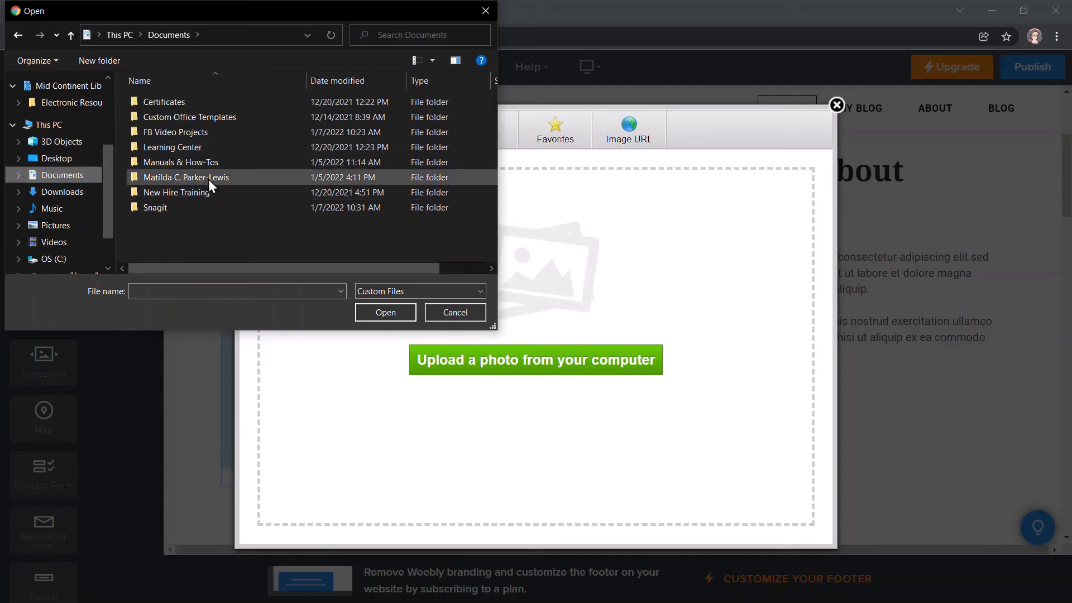
double_click(209, 178)
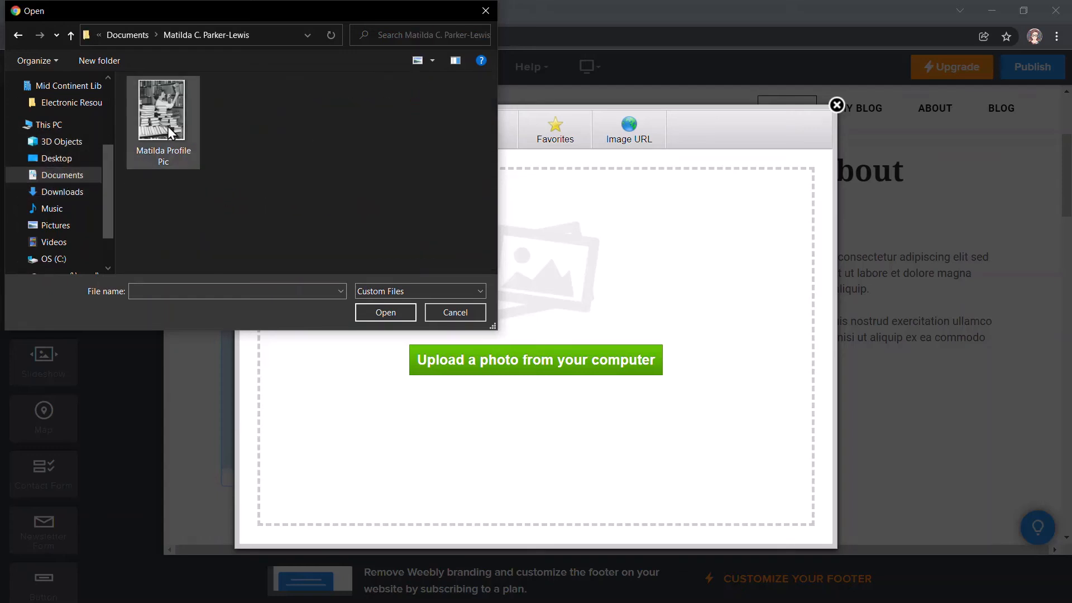
double_click(167, 120)
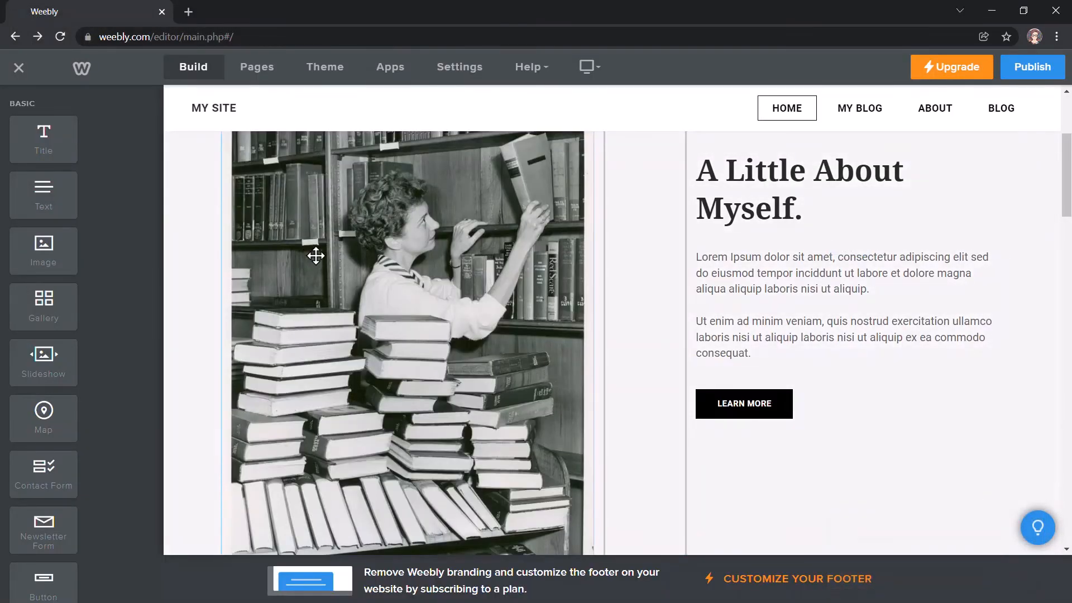
- Examine the uploaded profile picture and its image settings, including the Advanced border and alt text options, and close them
scroll(315, 252, down, 3)
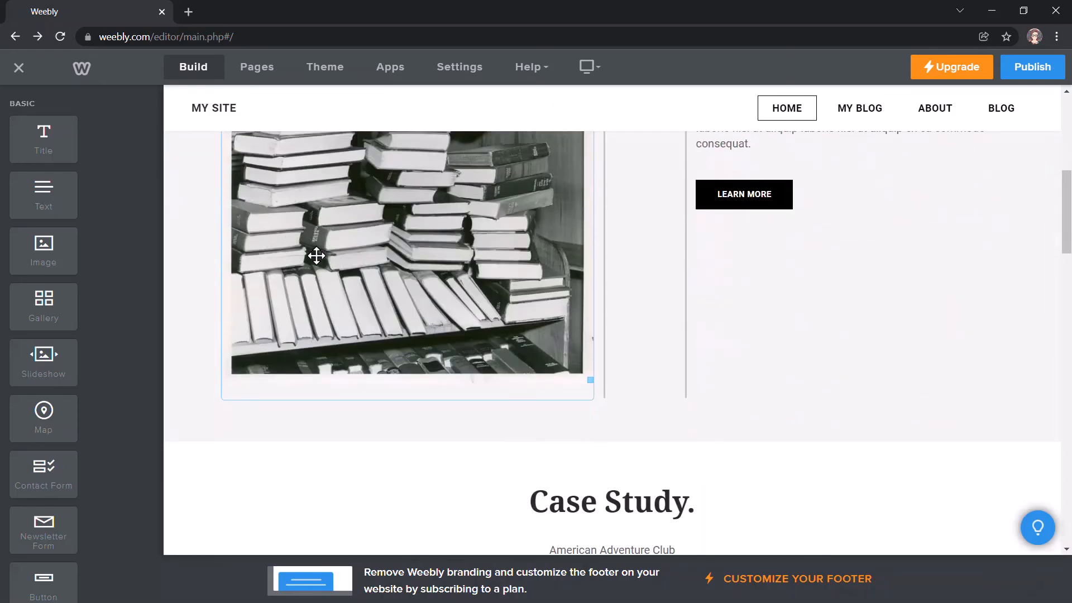
scroll(315, 255, up, 4)
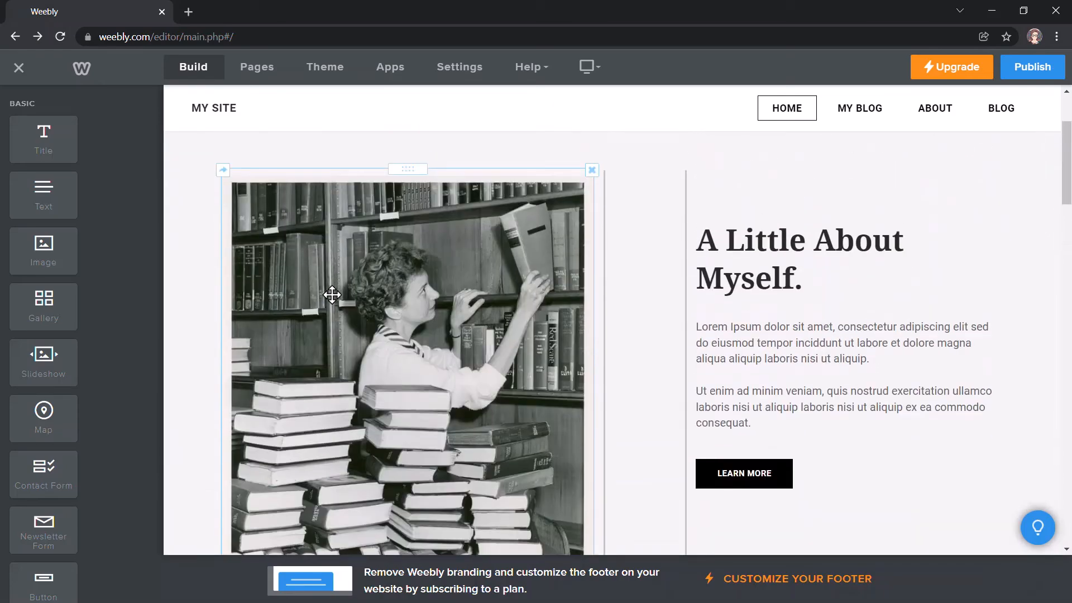
scroll(334, 295, down, 3)
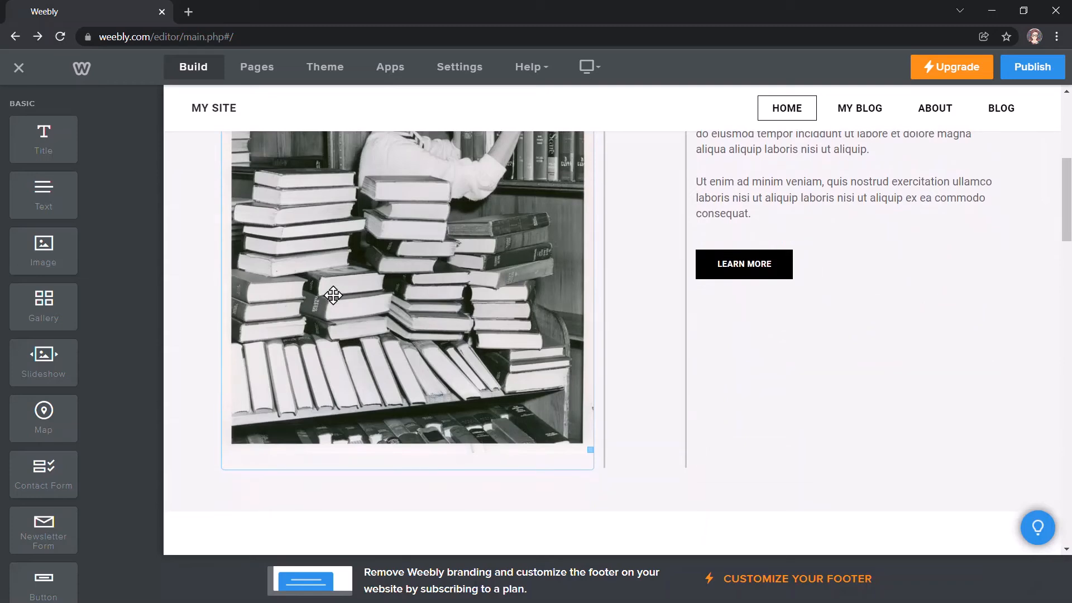
click(435, 301)
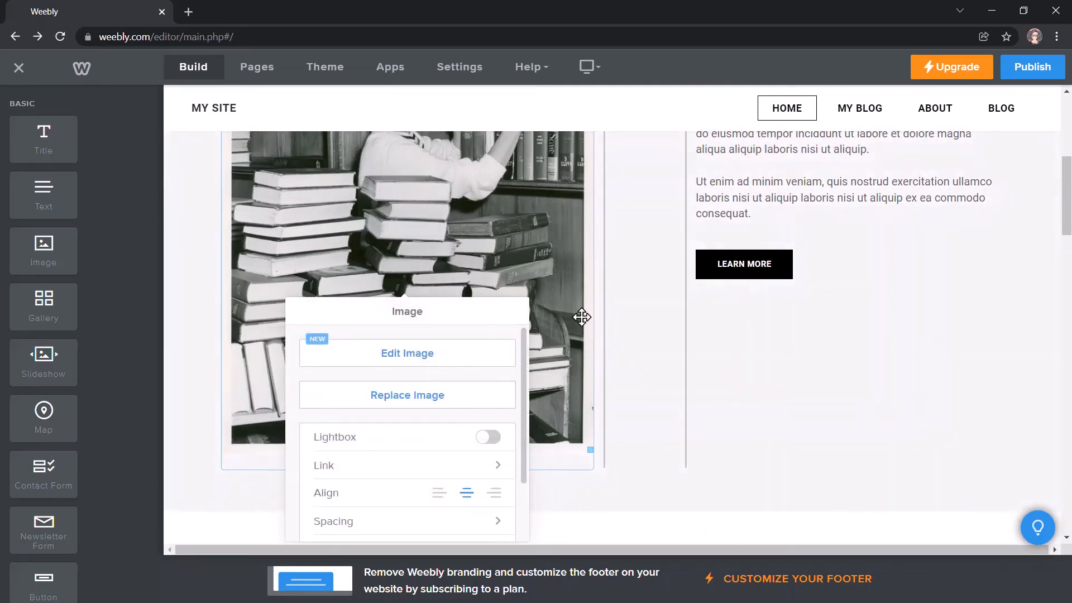
scroll(394, 404, down, 1)
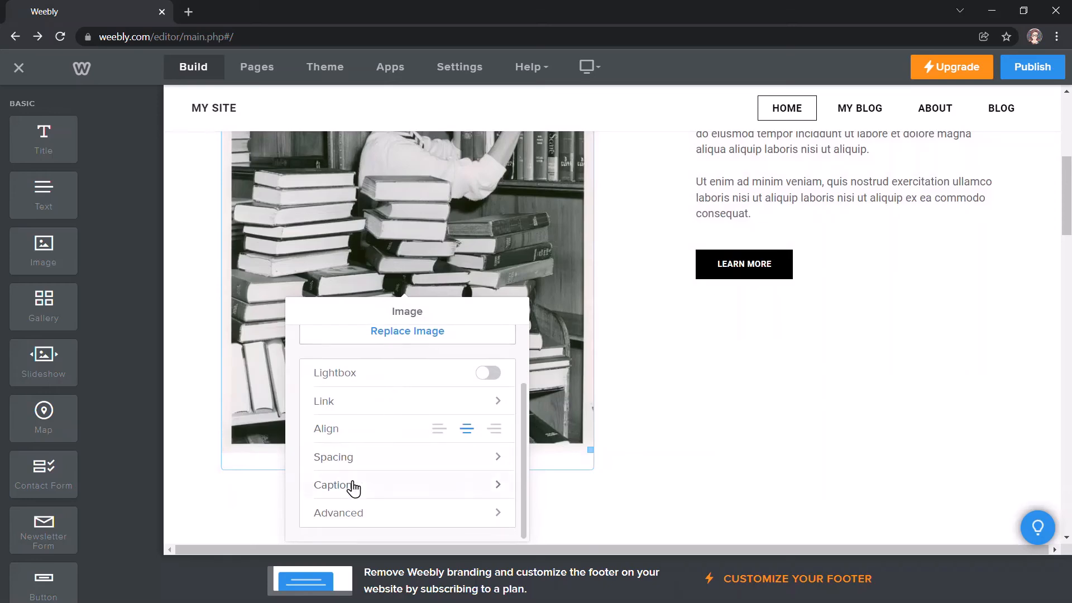
click(354, 513)
click(396, 427)
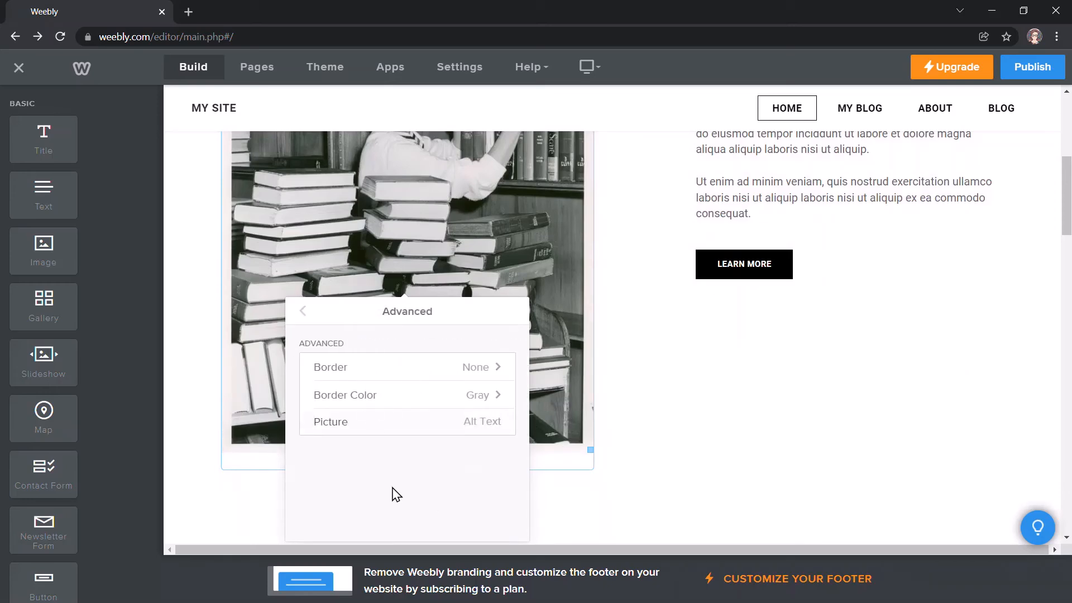
click(200, 499)
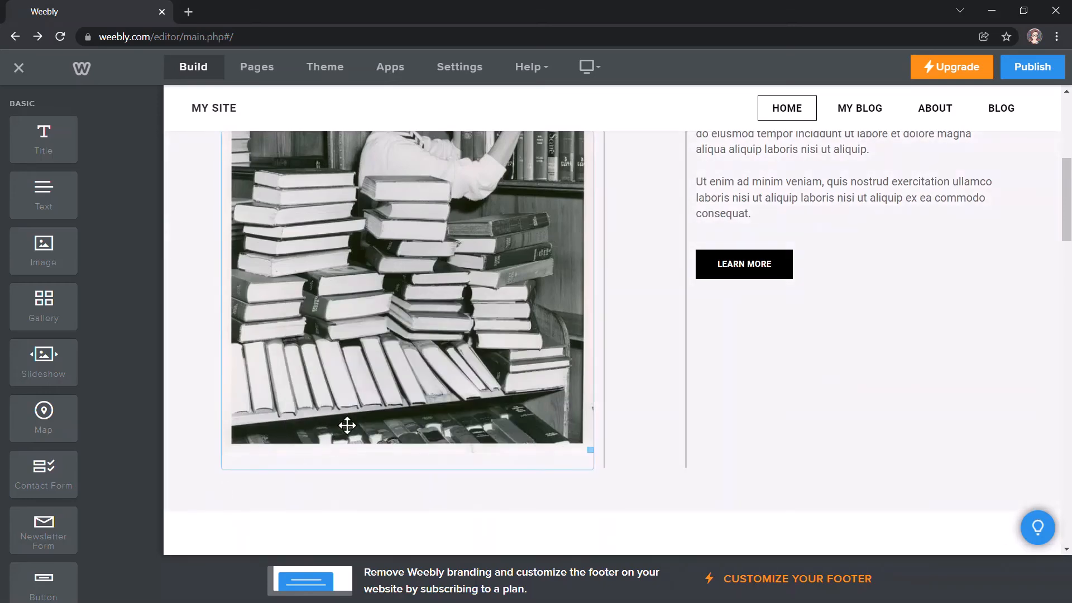
- Shrink the profile picture proportionally to about two-thirds of its width
click(558, 412)
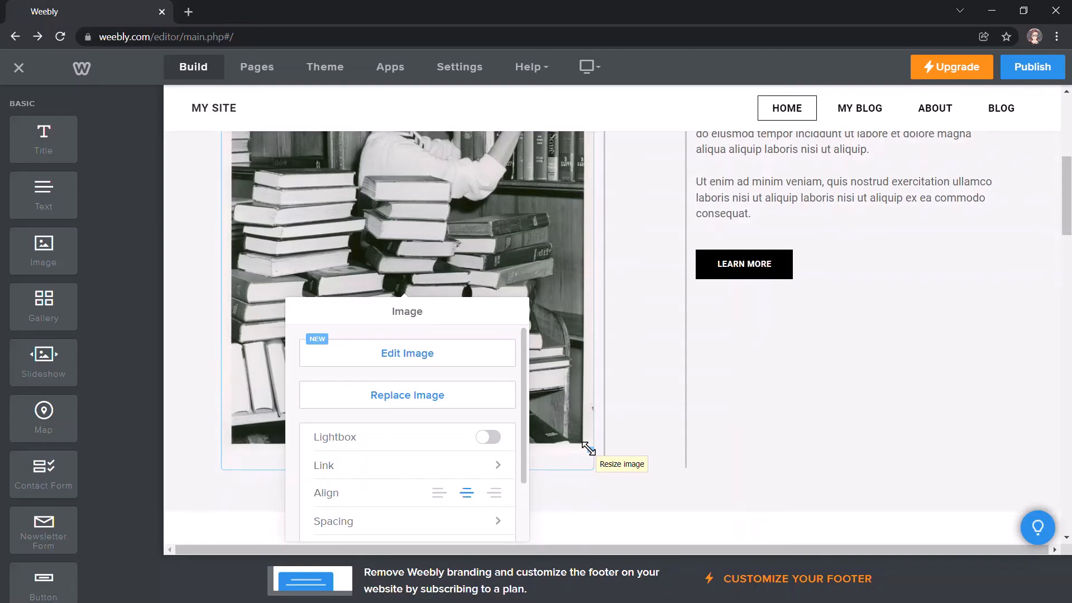
drag(588, 448, 488, 294)
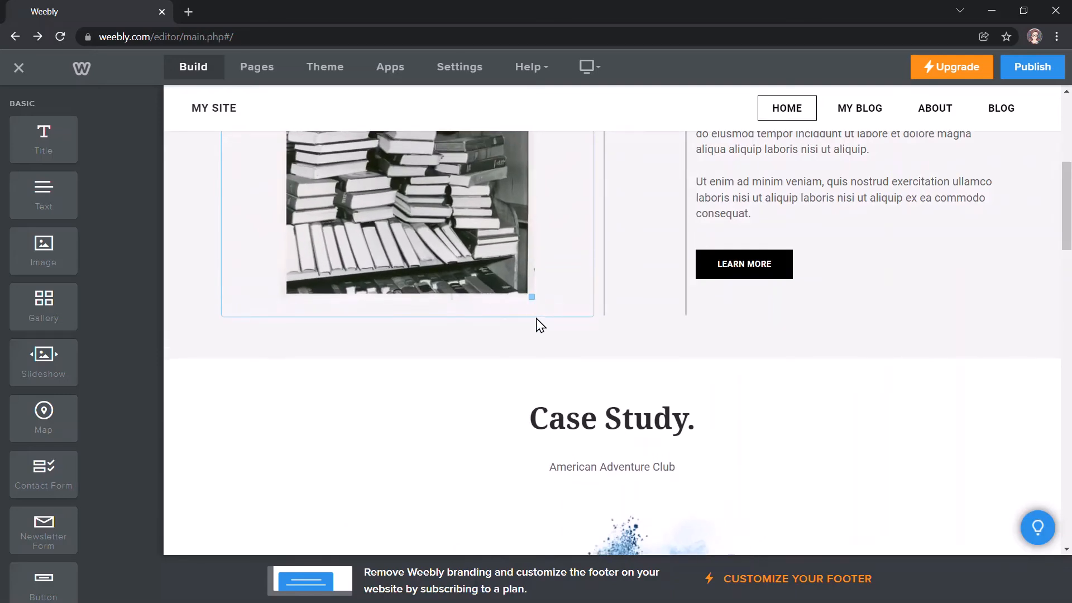
scroll(536, 306, up, 5)
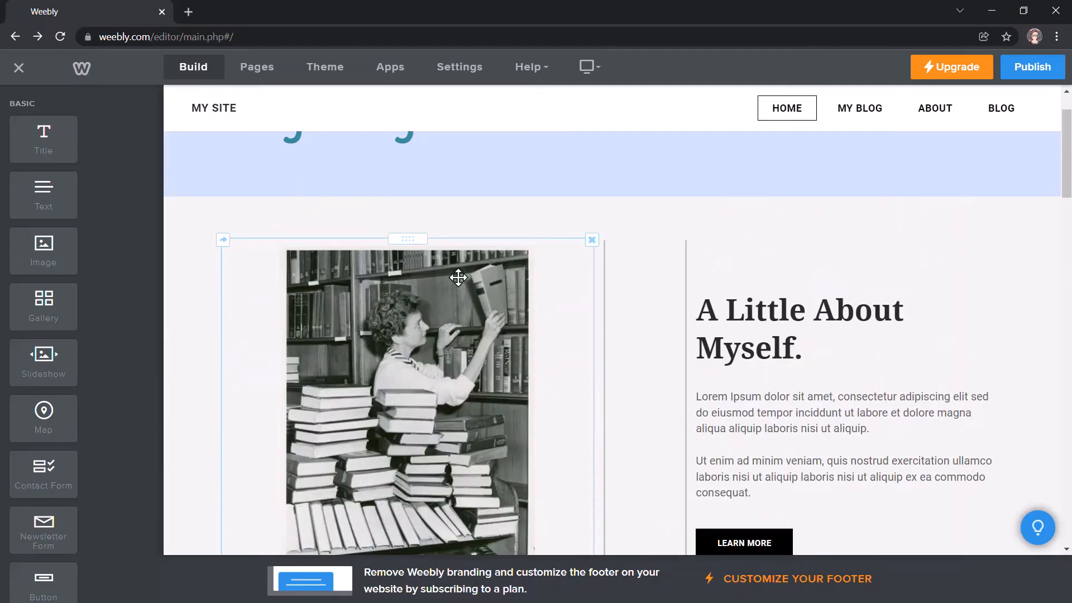
- Select the "A Little About Myself." heading and enter the paragraph below it to examine their text formatting options
scroll(524, 346, down, 3)
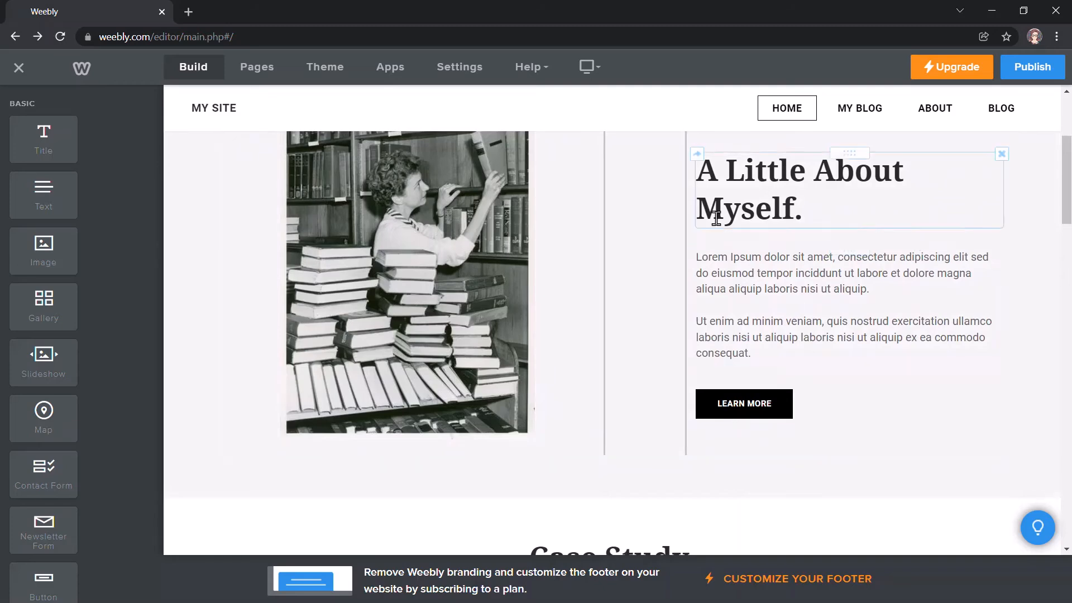
scroll(784, 373, up, 3)
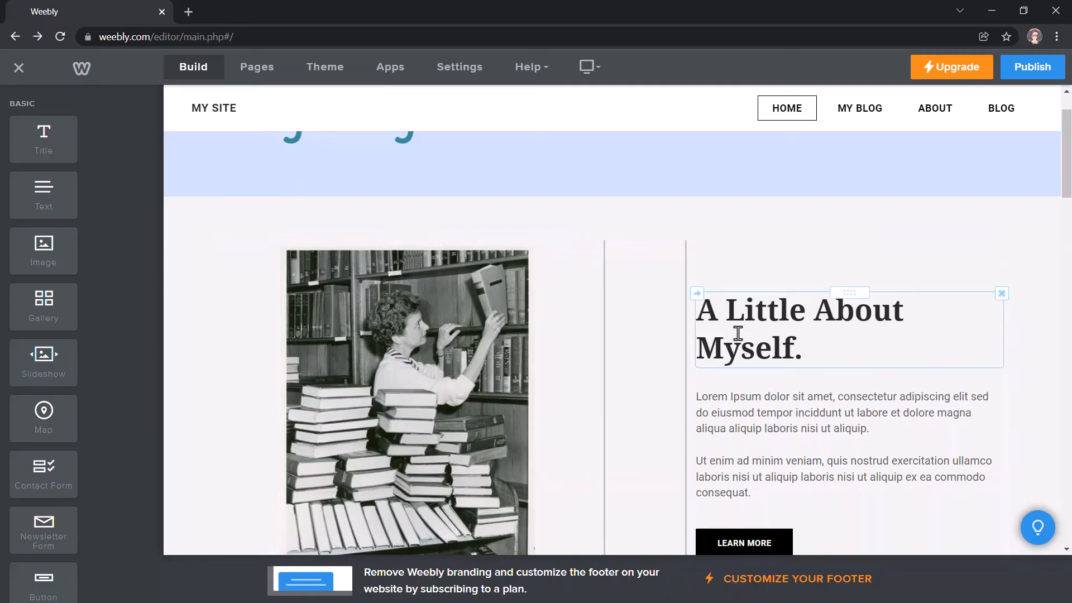
click(809, 347)
drag(806, 344, 705, 305)
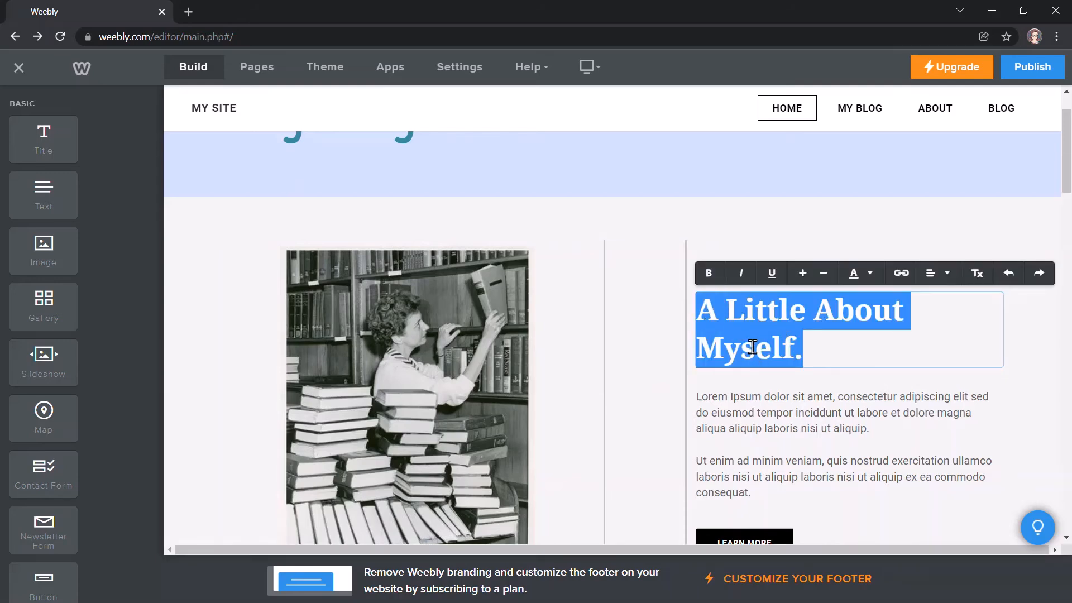
click(760, 428)
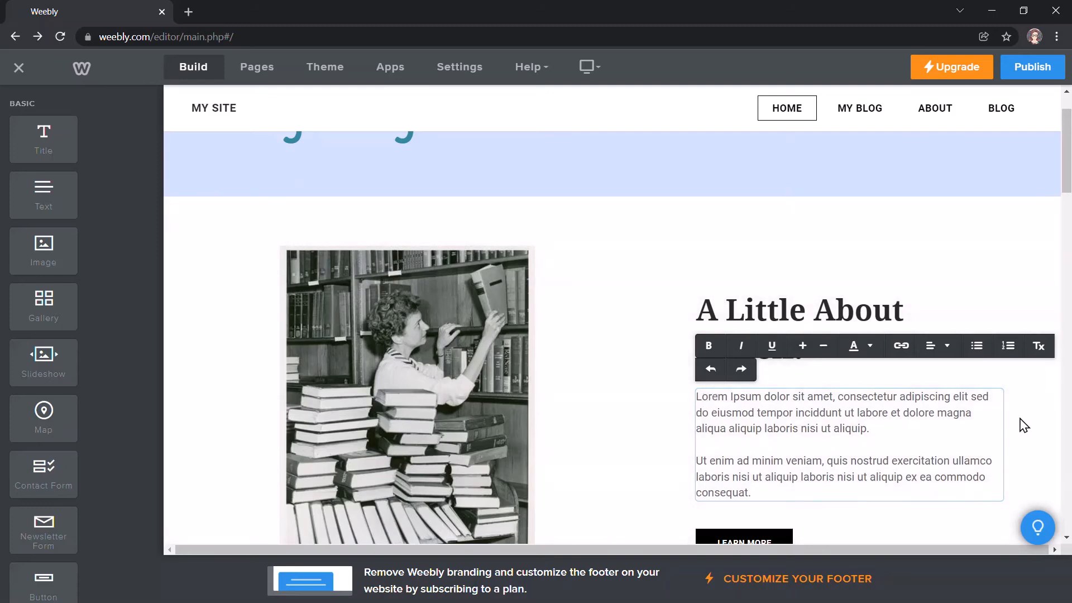
- Examine the LEARN MORE button's settings and its link destination, and close the settings
scroll(971, 408, down, 3)
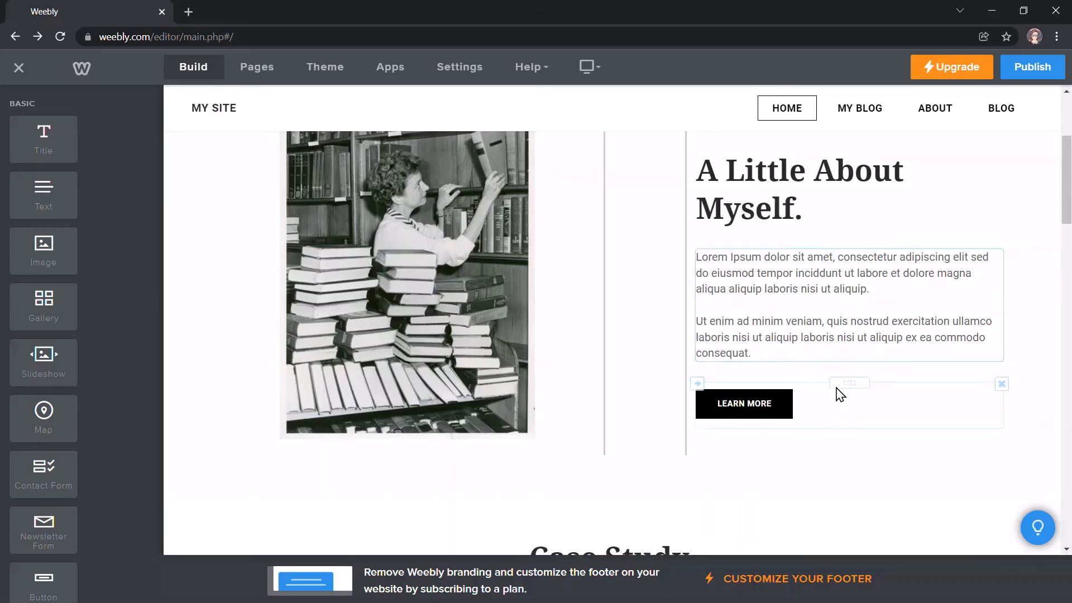
click(736, 400)
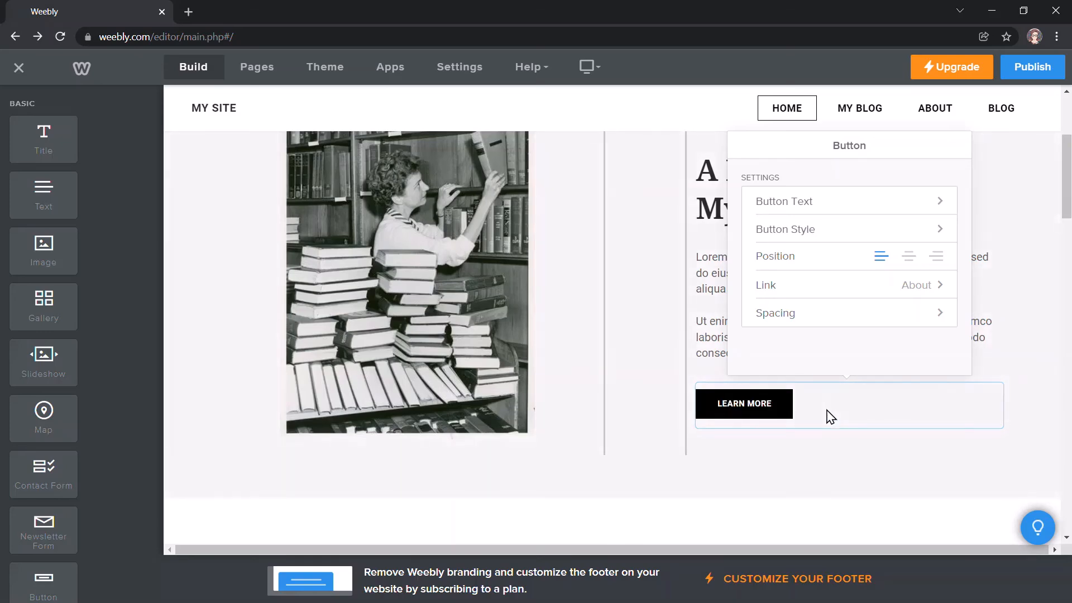
click(773, 292)
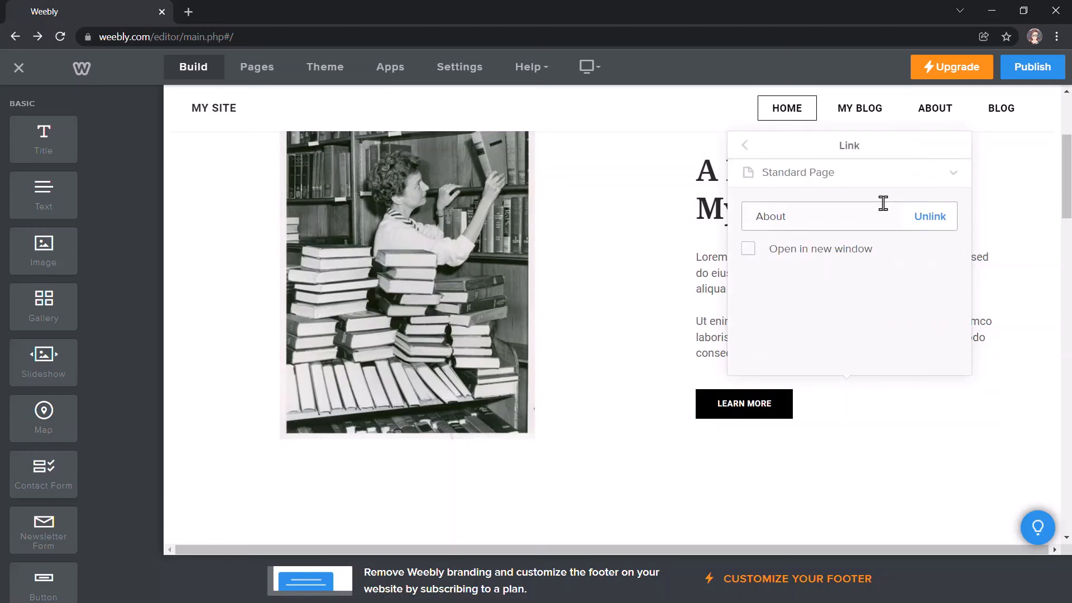
click(745, 145)
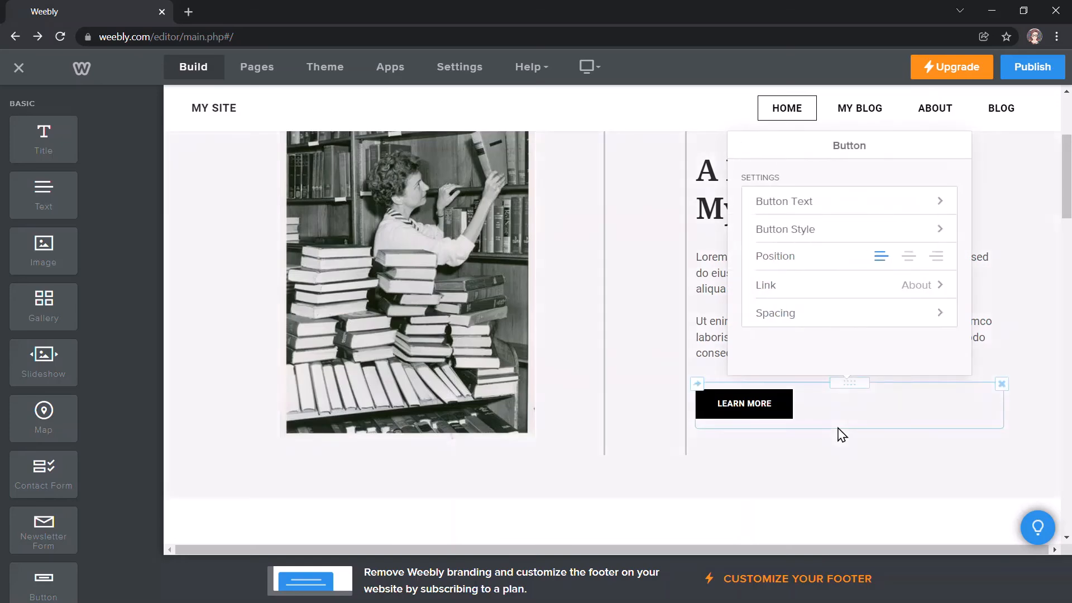
click(814, 487)
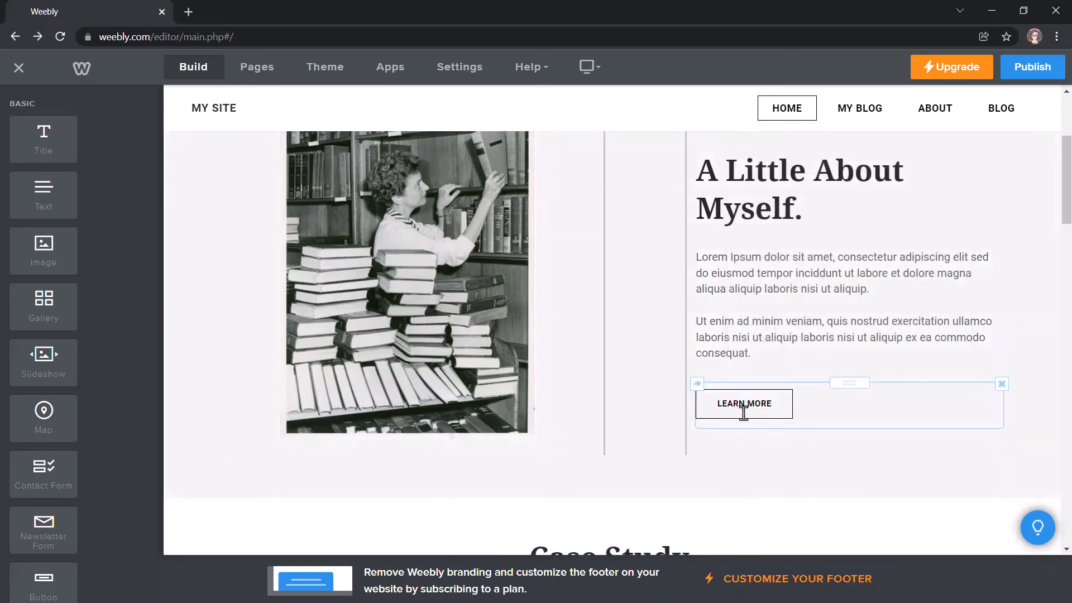
- Try to select the LEARN MORE button's label text for editing
click(740, 406)
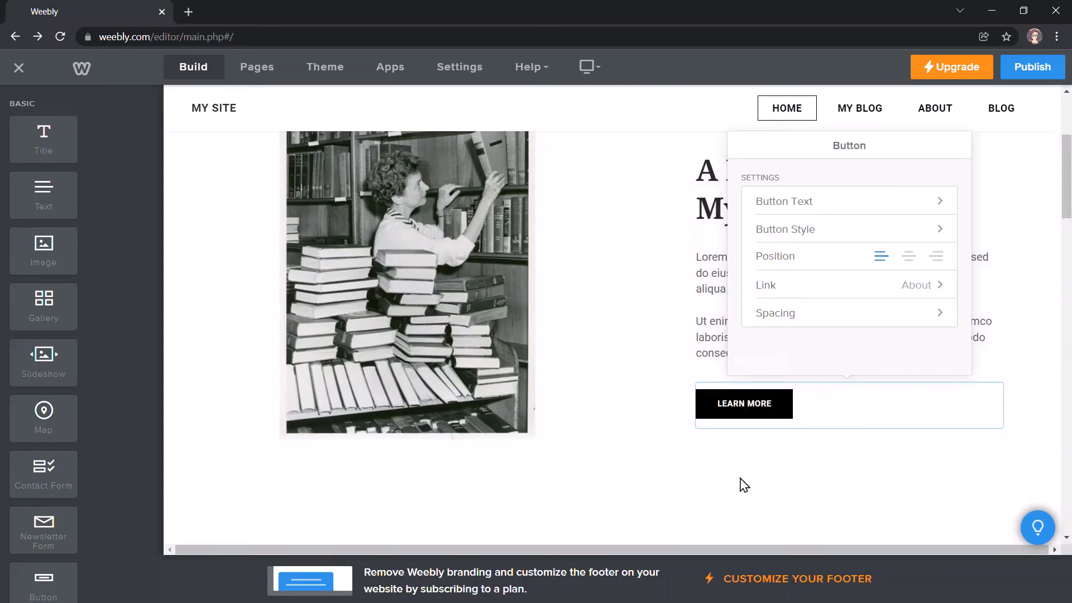
click(732, 445)
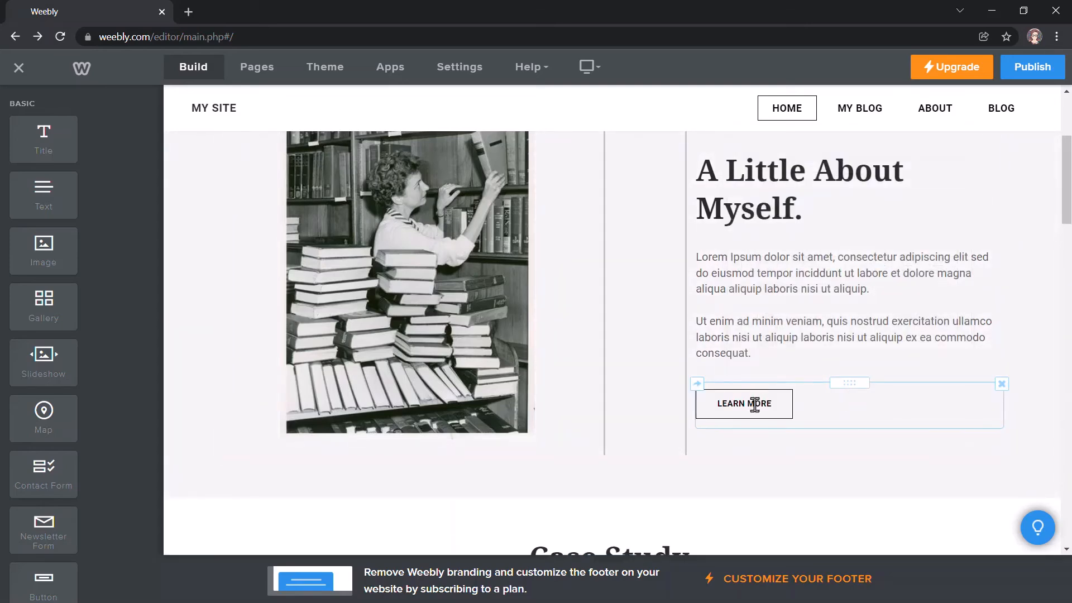
click(742, 397)
drag(748, 404, 810, 417)
click(727, 393)
click(785, 413)
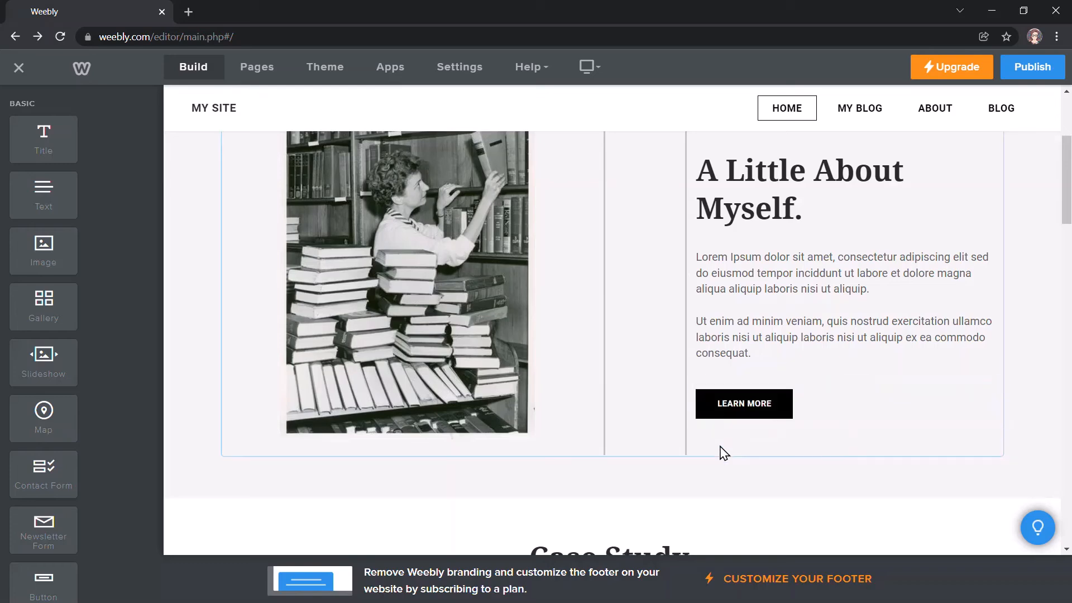
- Change the LEARN MORE button's link to the standard page My Blog and close the button settings
click(718, 412)
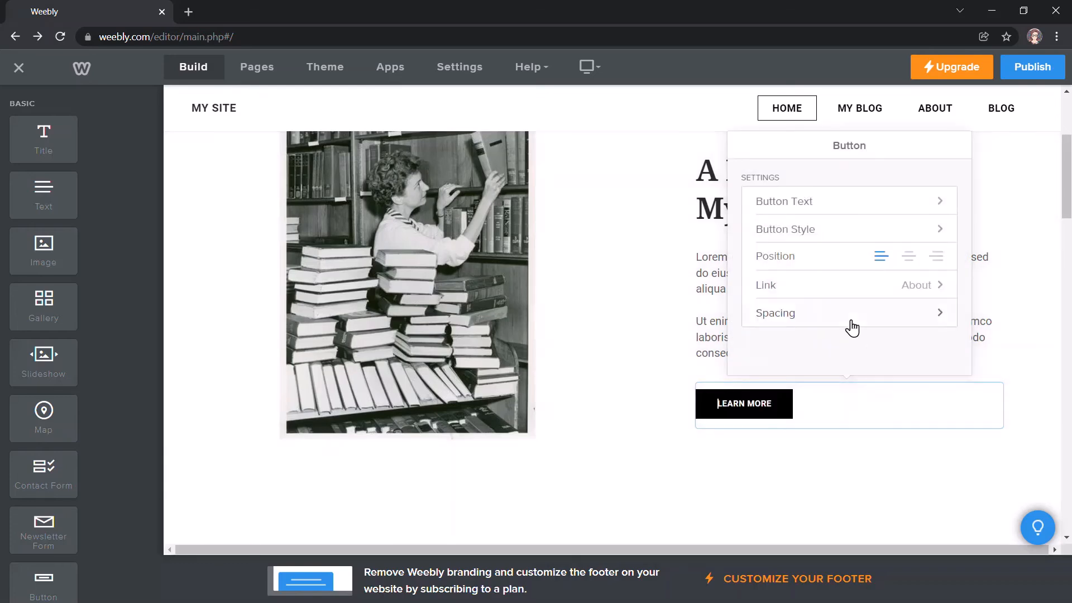
click(916, 285)
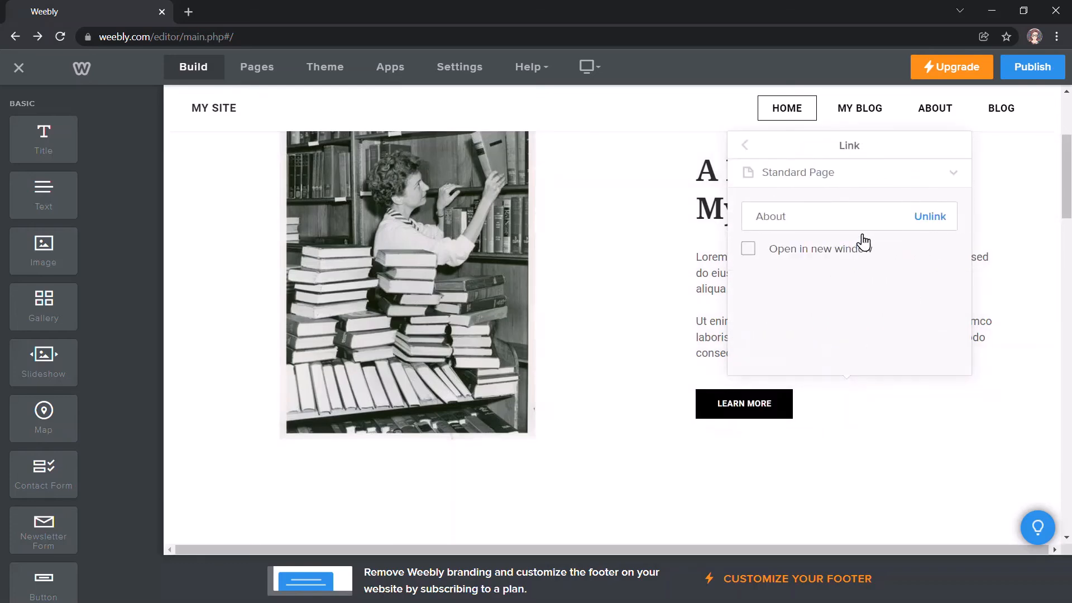
click(793, 203)
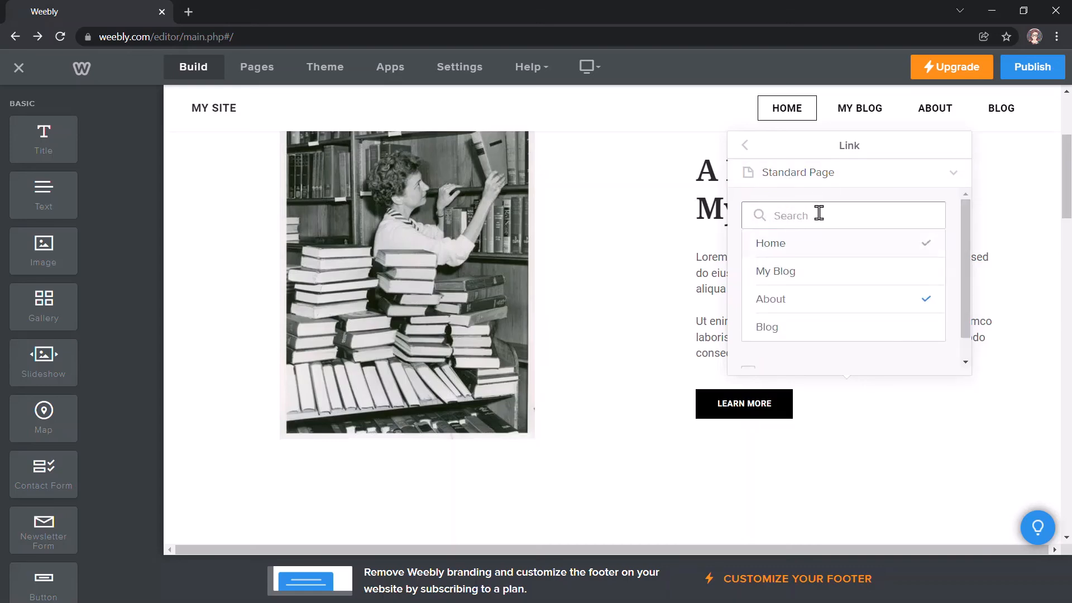
click(776, 279)
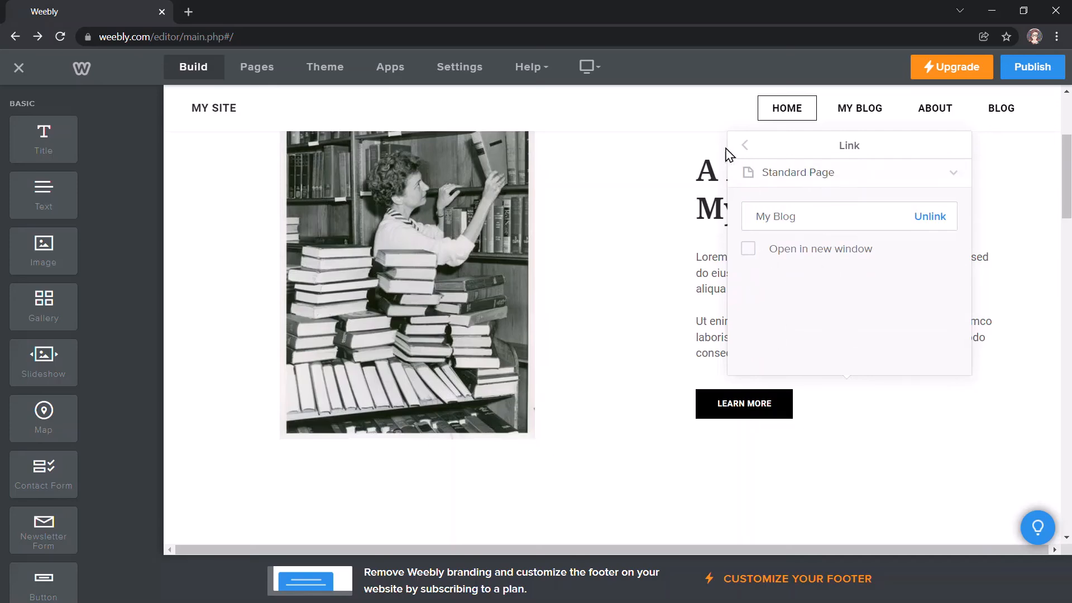
click(744, 146)
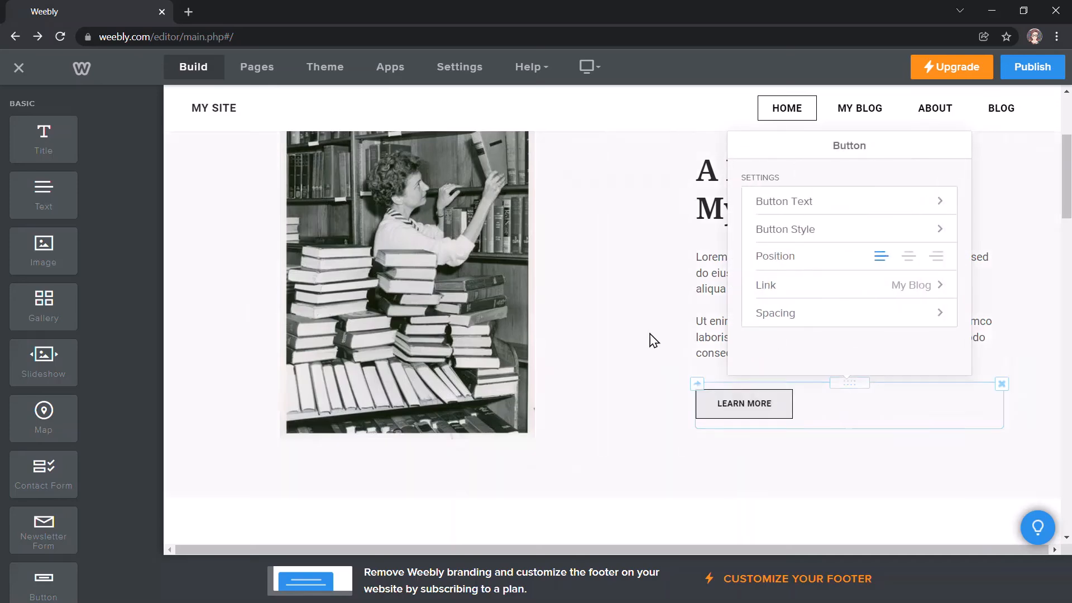
click(770, 459)
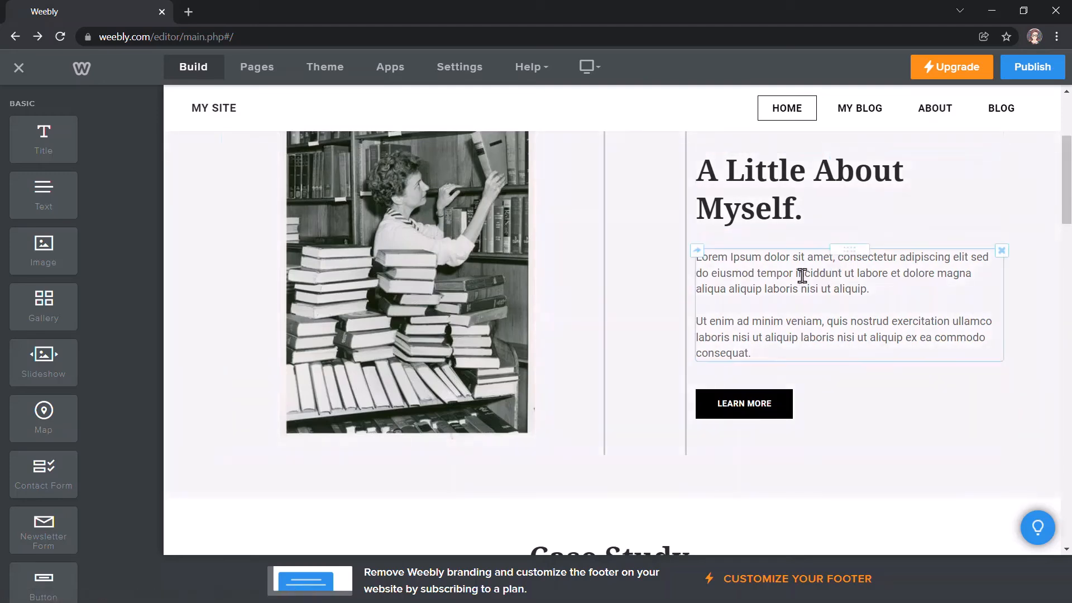
- Delete the portfolio image section below the "My Portfolio." heading on the Home page, including everything inside it
scroll(494, 357, down, 3)
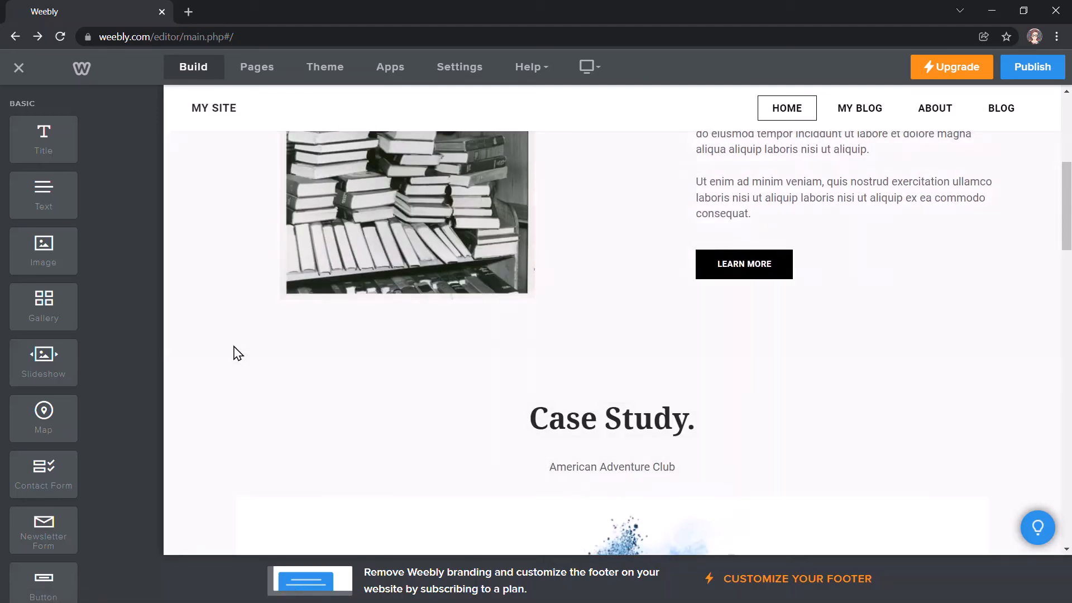
scroll(261, 323, down, 8)
scroll(260, 317, down, 10)
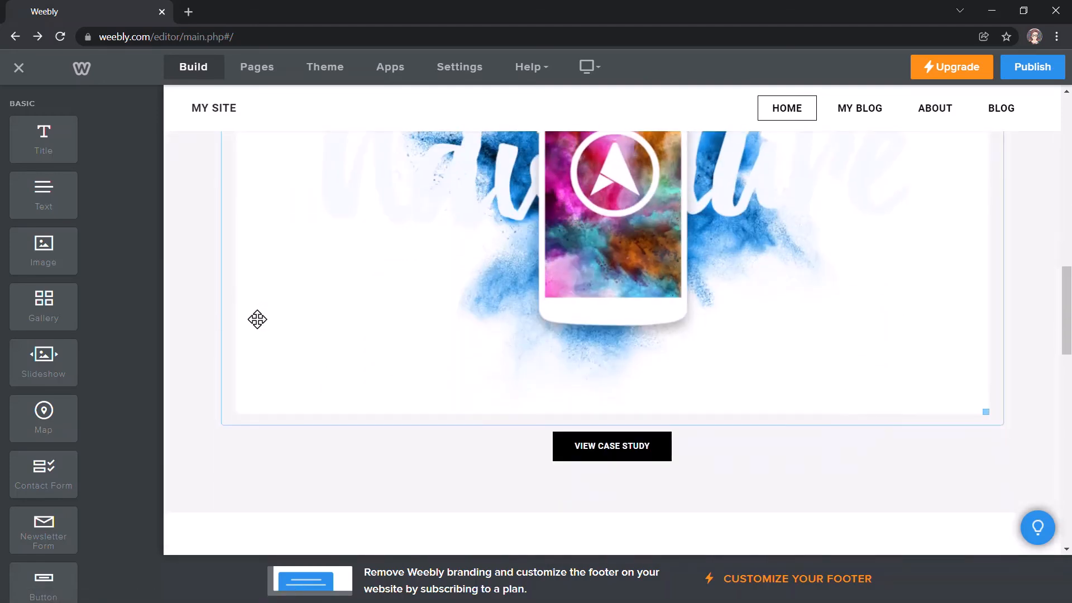
scroll(257, 319, down, 7)
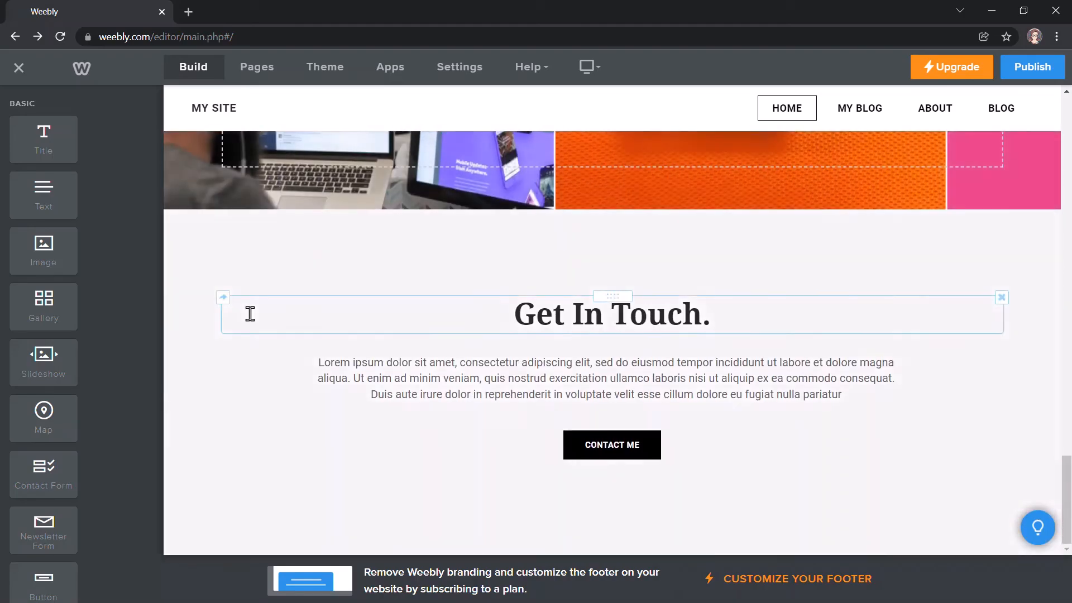
scroll(251, 316, up, 8)
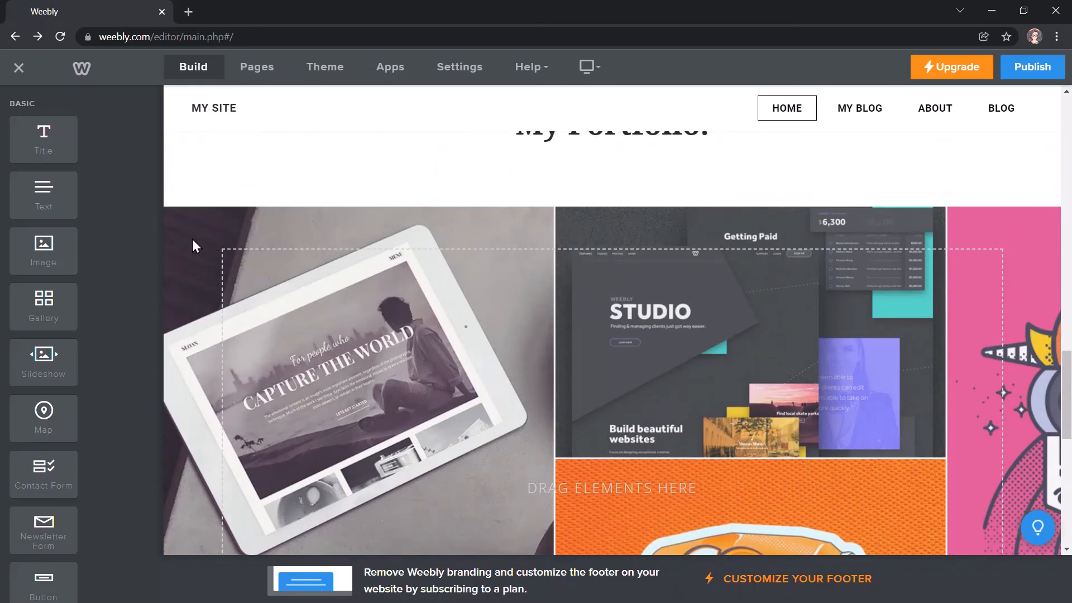
scroll(194, 243, up, 3)
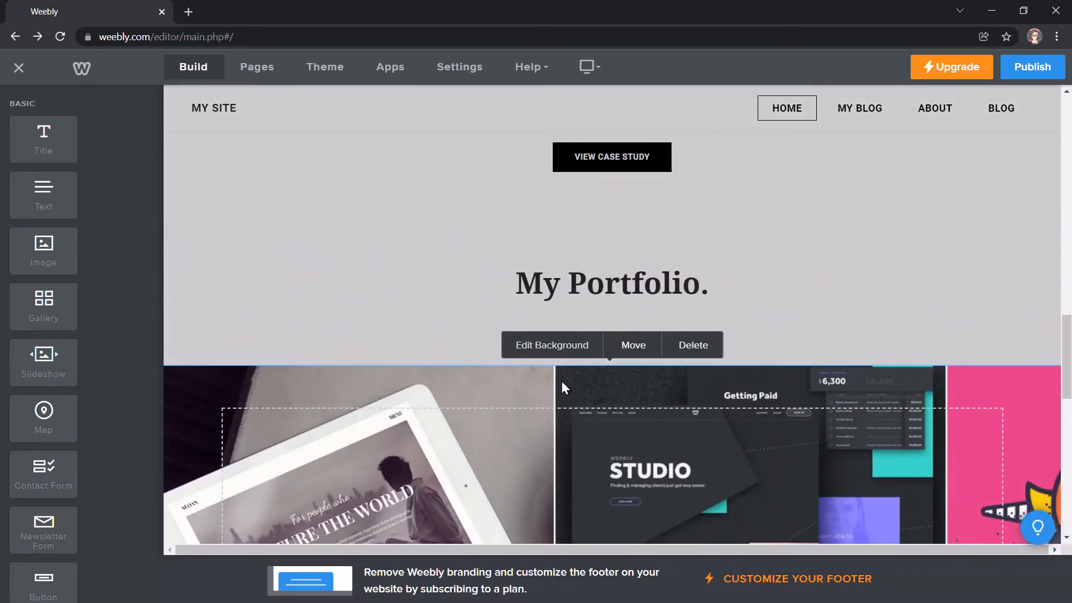
click(699, 346)
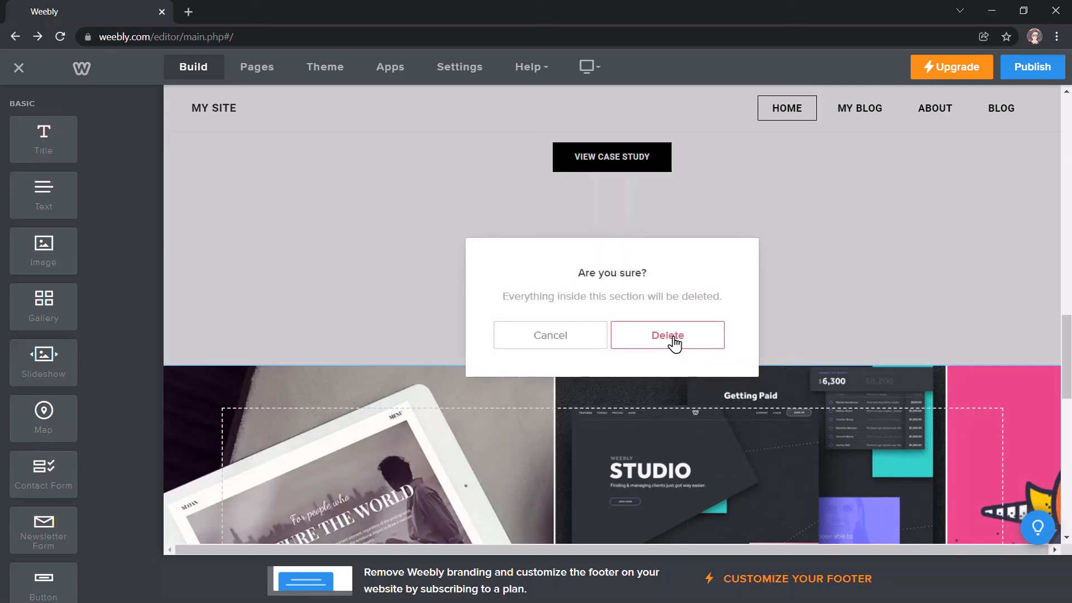
click(677, 342)
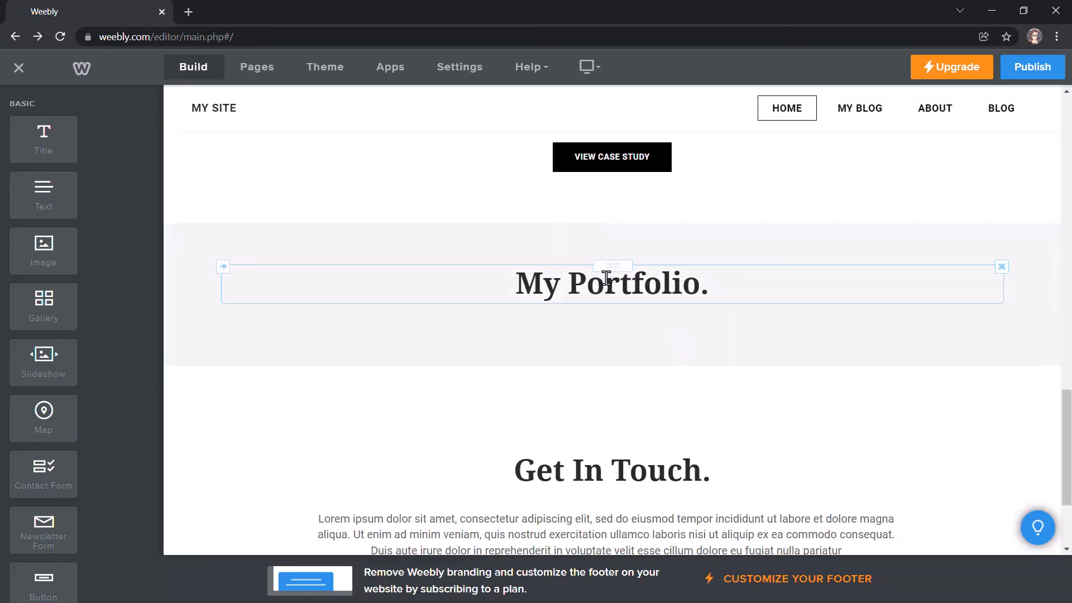
- Delete the section that contains the "My Portfolio." heading
click(627, 243)
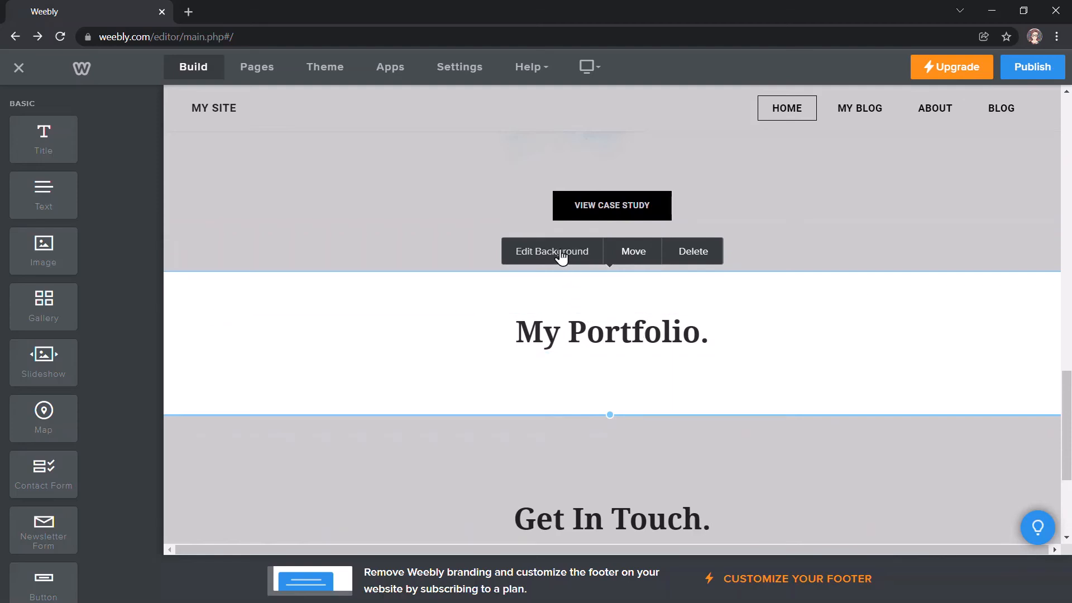
click(696, 254)
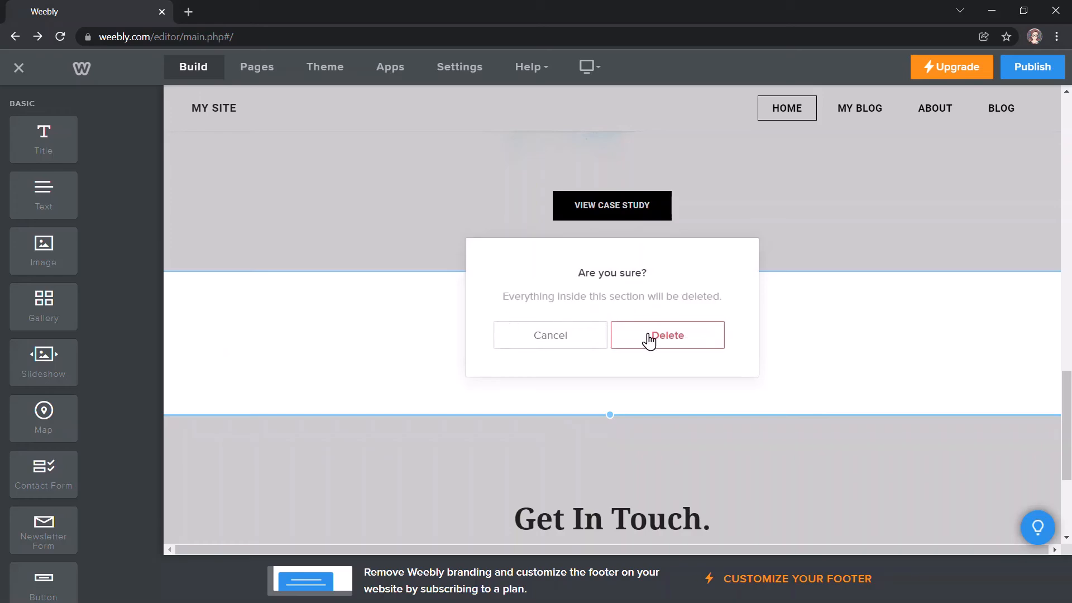
click(649, 338)
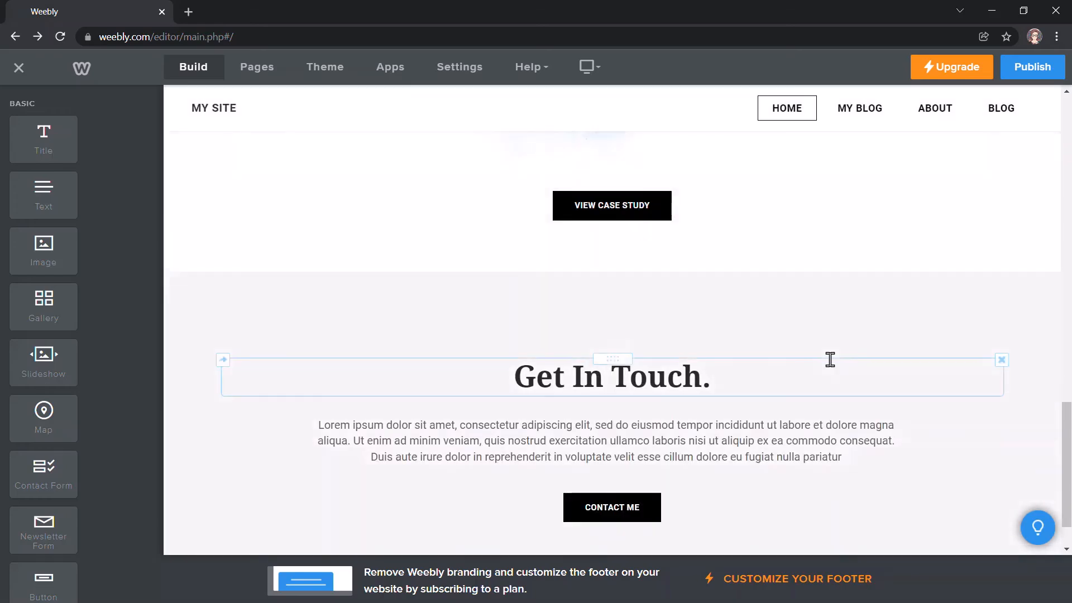
- Review the remaining Home page sections, from the "Get In Touch." section up to the "My blog" header
scroll(831, 359, up, 3)
scroll(830, 359, up, 8)
scroll(830, 359, down, 10)
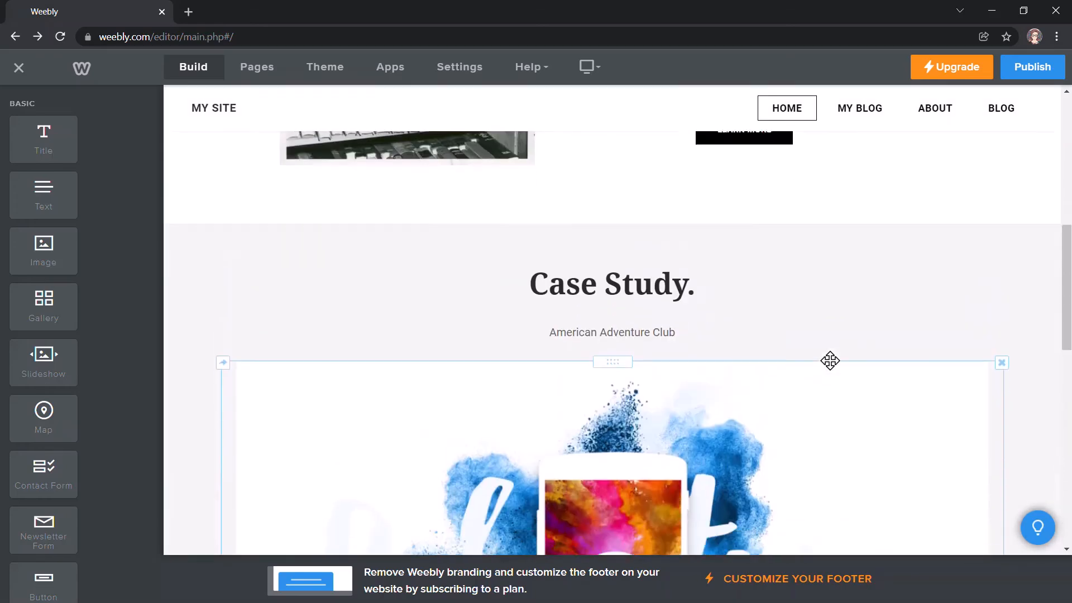
scroll(830, 361, down, 3)
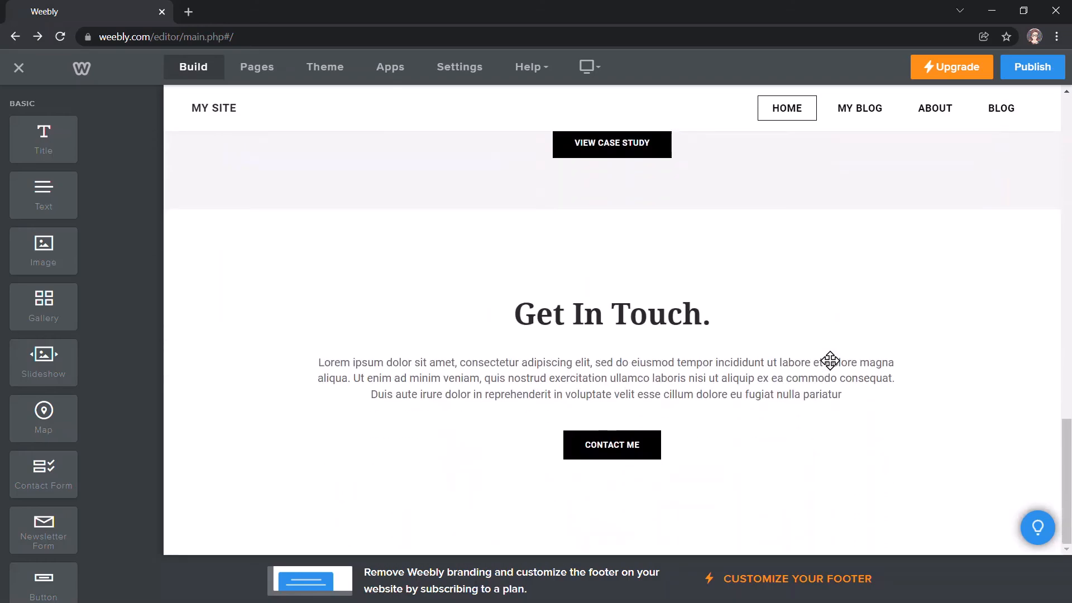
scroll(843, 268, up, 10)
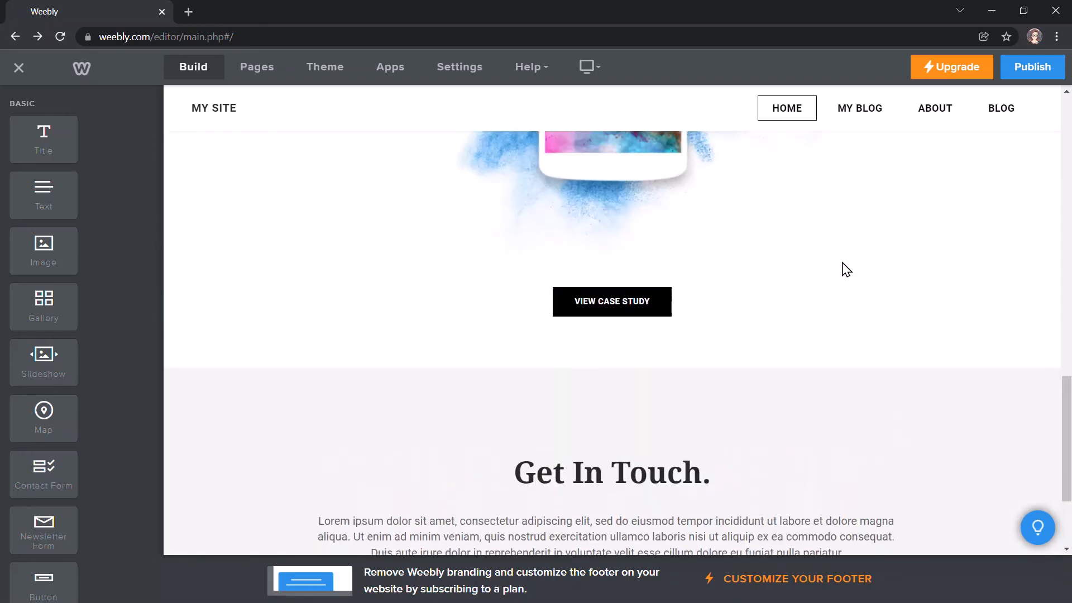
scroll(847, 269, up, 10)
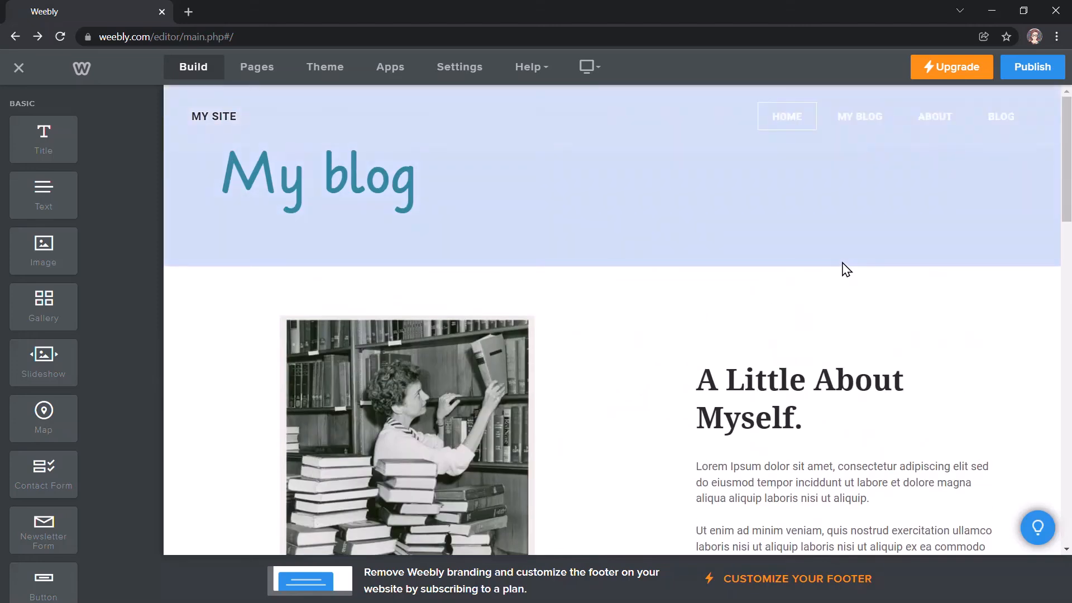
- Add a new Section element between the "A Little About Myself." and "Case Study." sections
scroll(847, 270, down, 10)
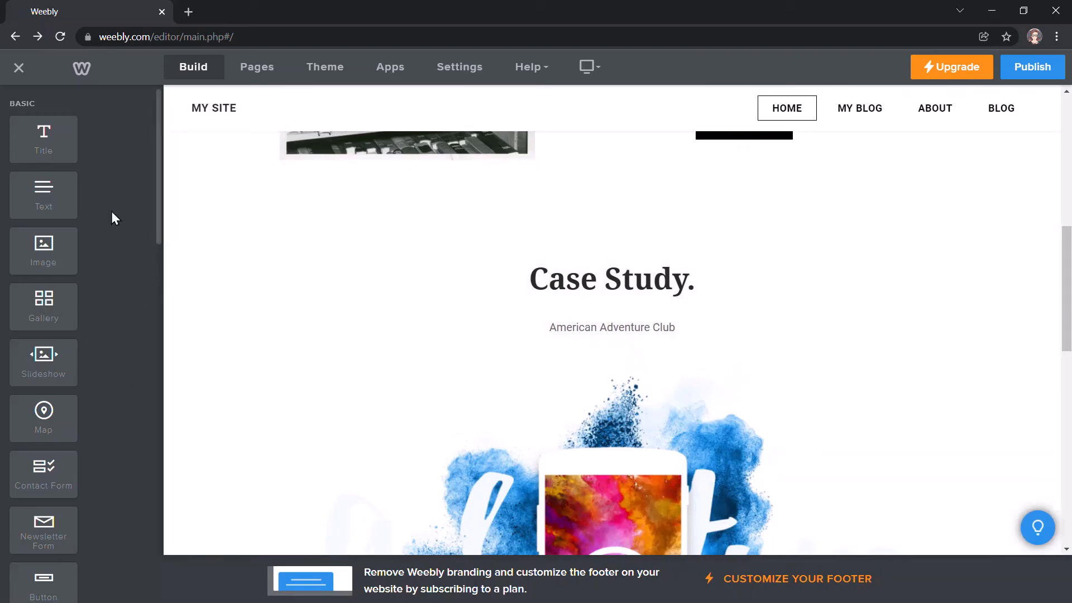
scroll(112, 211, down, 5)
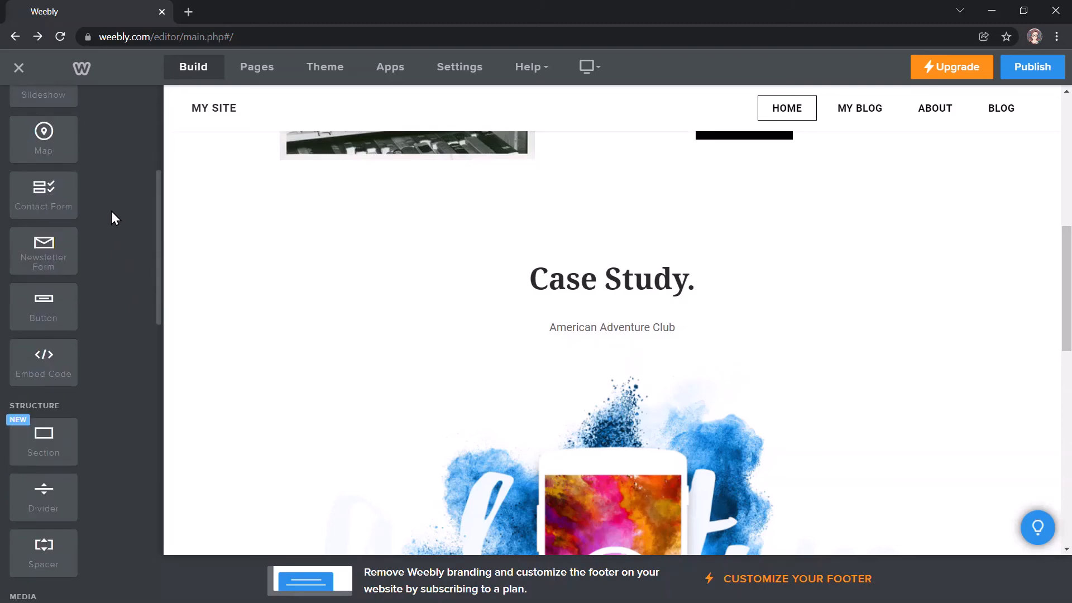
scroll(112, 212, down, 4)
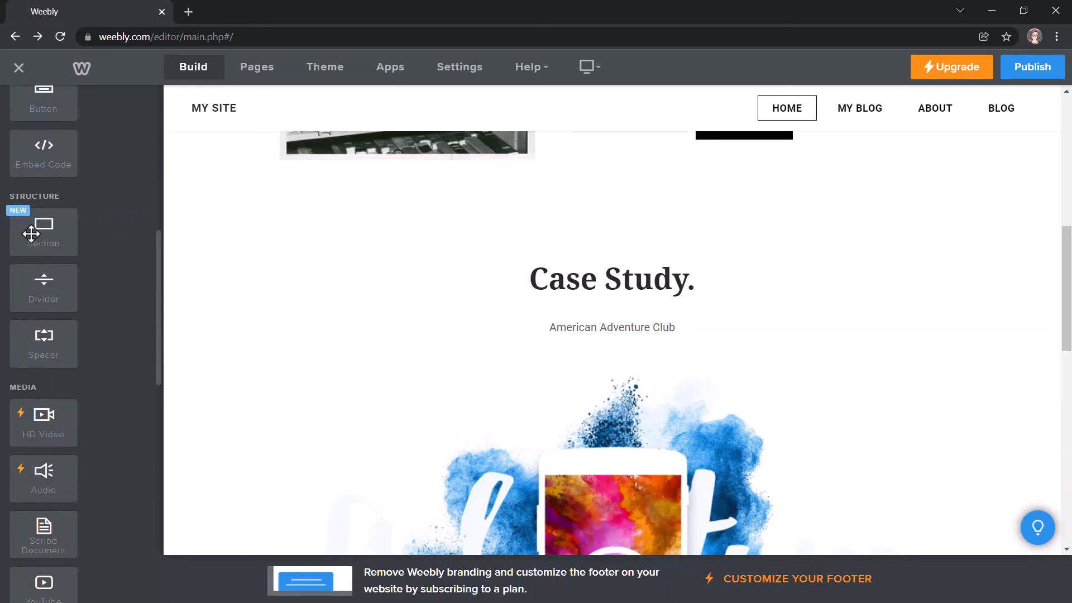
drag(31, 234, 570, 239)
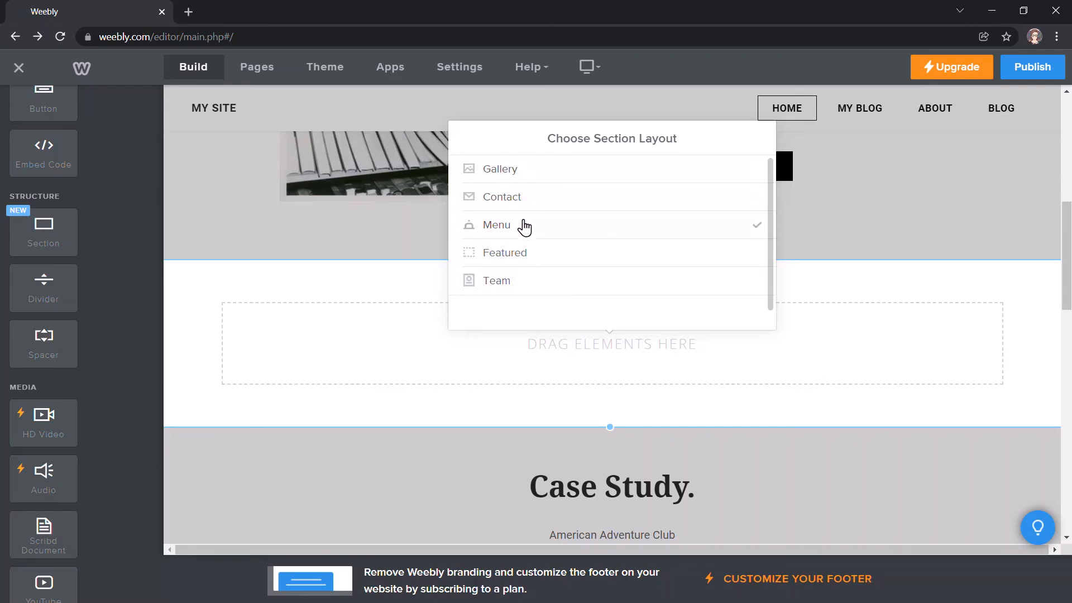
- Examine the Featured and Team layout options for the new section
click(531, 224)
click(522, 256)
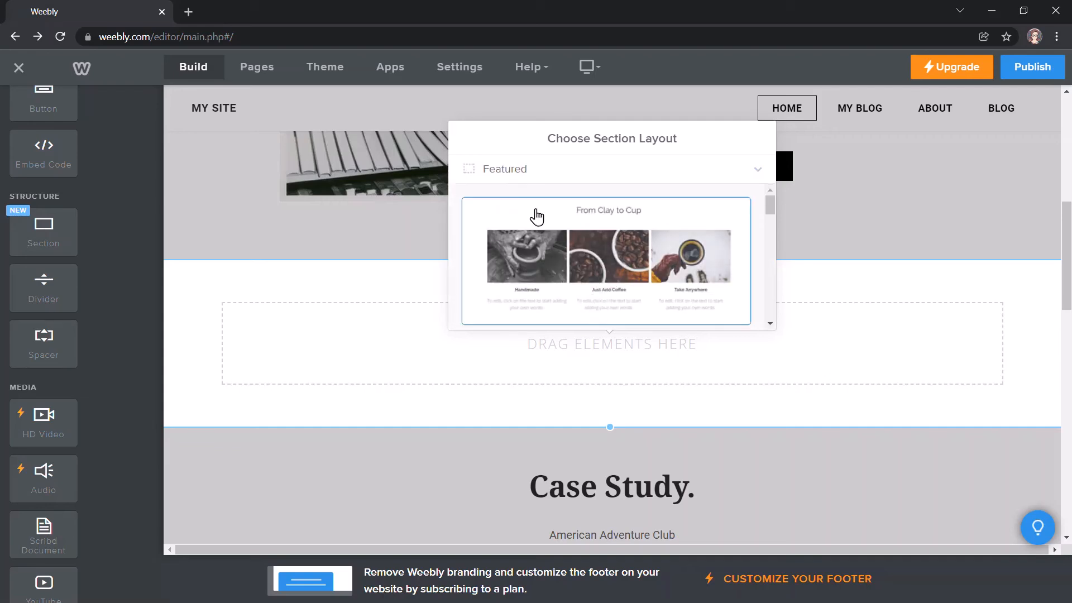
click(522, 171)
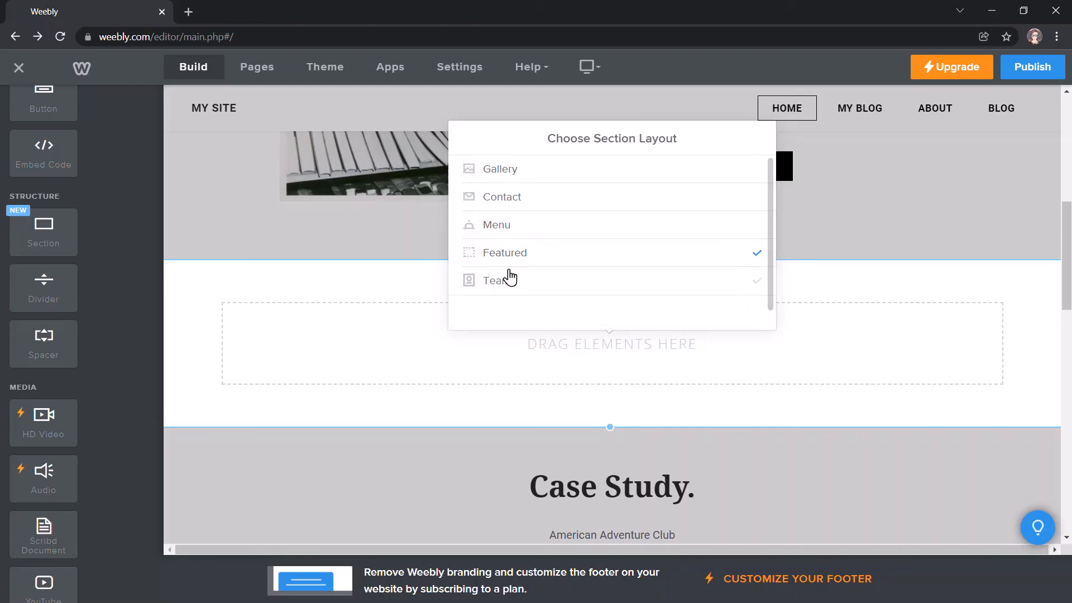
click(510, 278)
scroll(559, 245, down, 4)
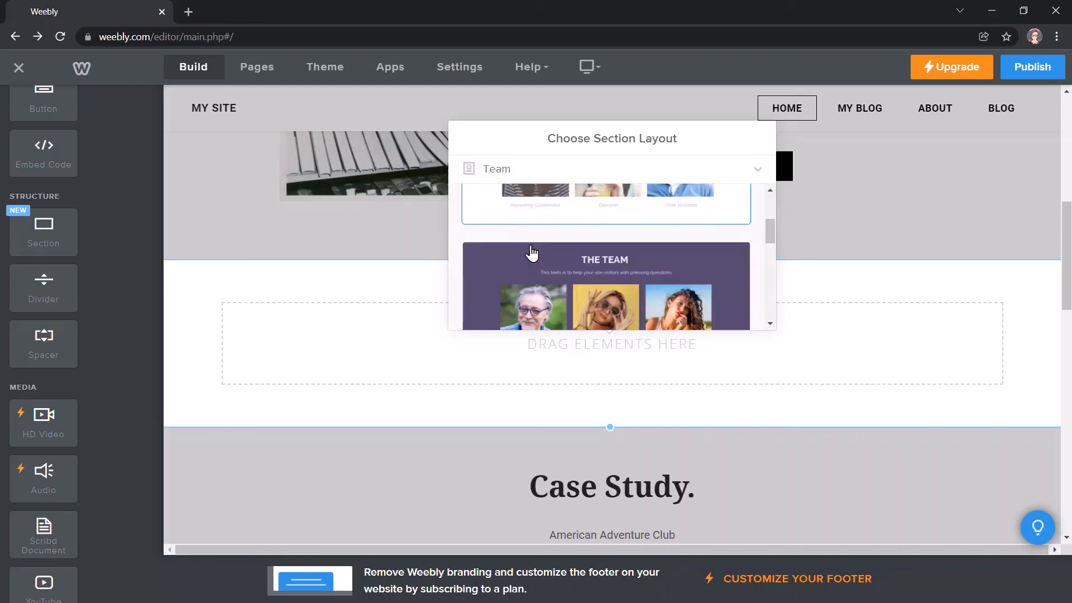
scroll(531, 254, up, 3)
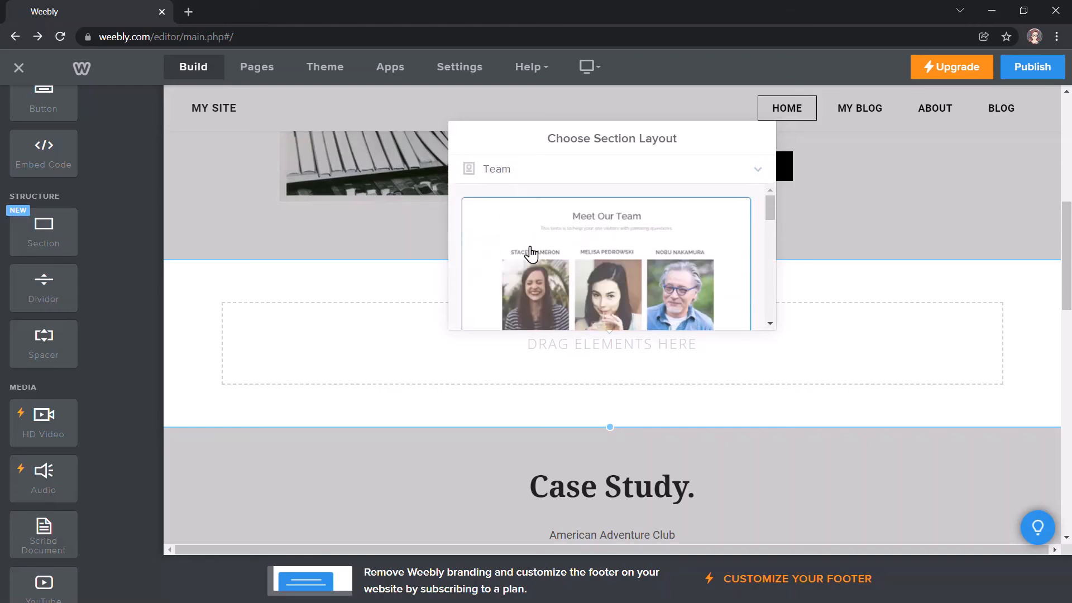
scroll(531, 254, down, 6)
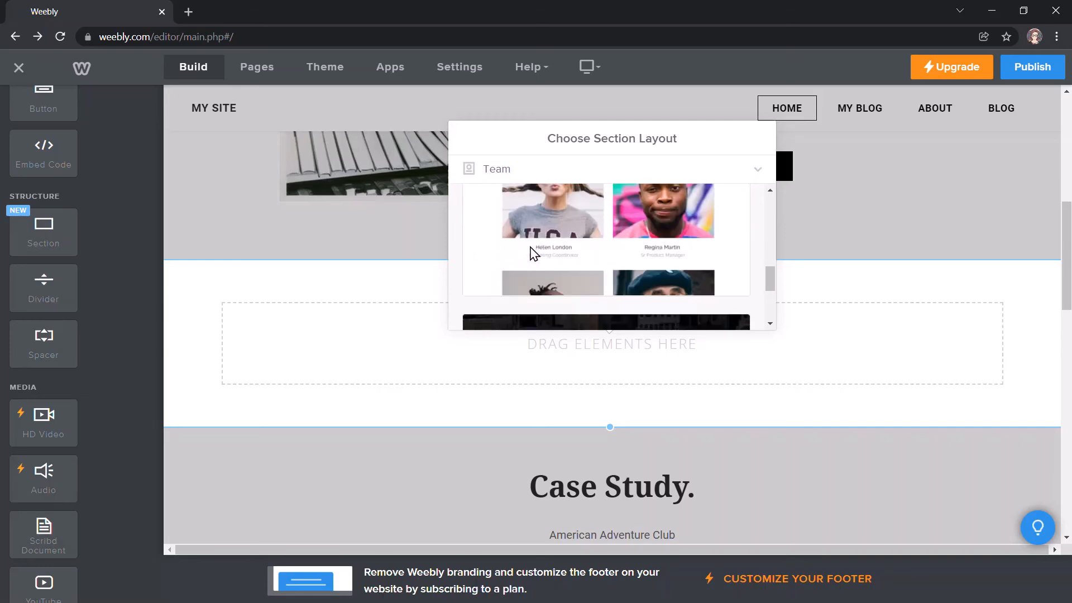
scroll(558, 246, down, 3)
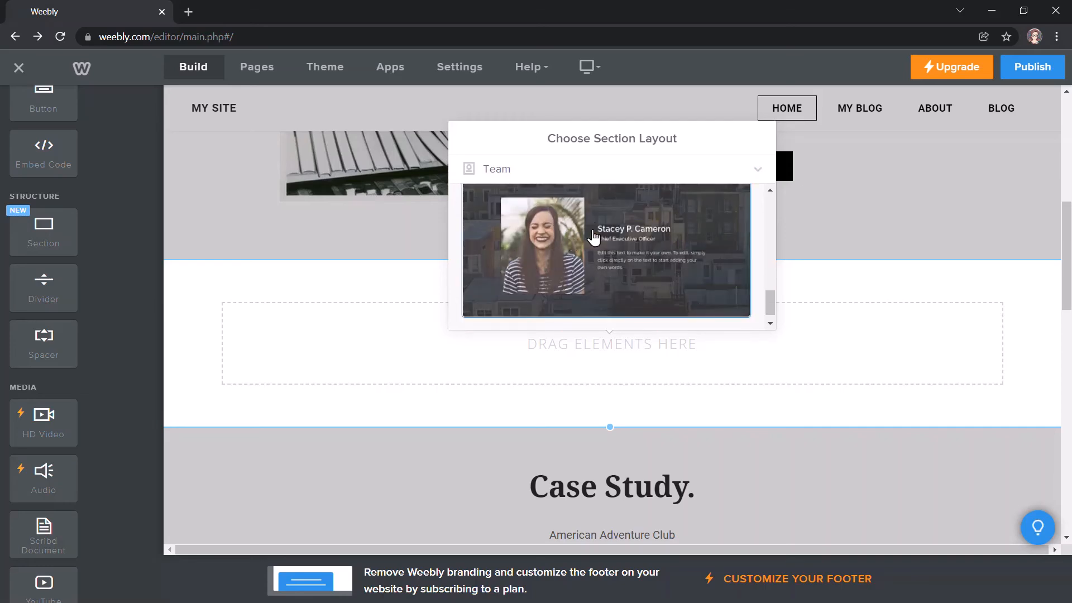
scroll(593, 238, up, 9)
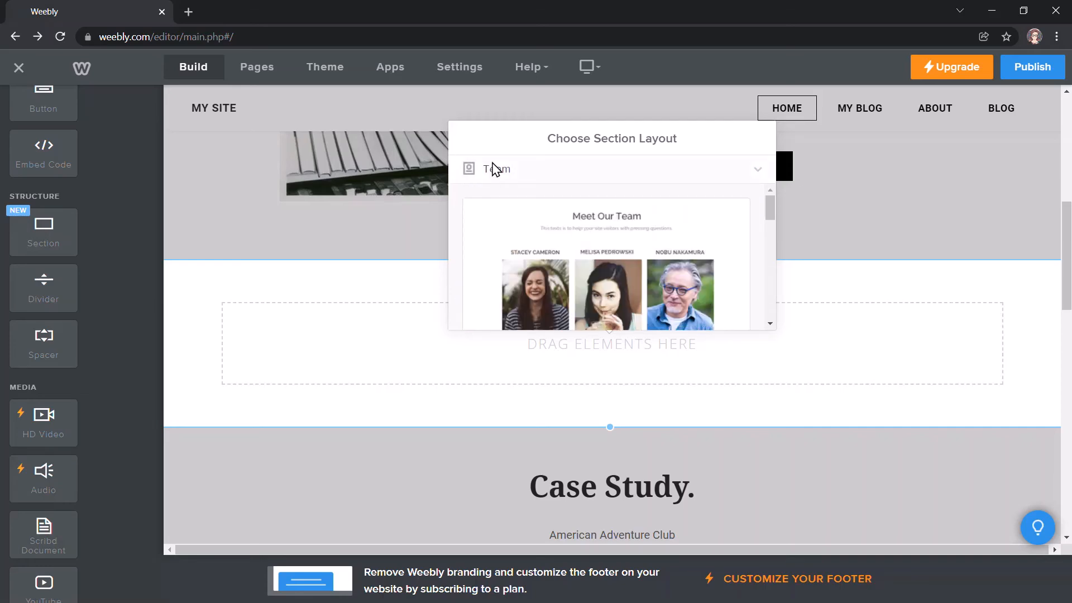
- Apply the Gallery layout with six mug and outdoor photos on a blue background to the new section and save it
click(493, 168)
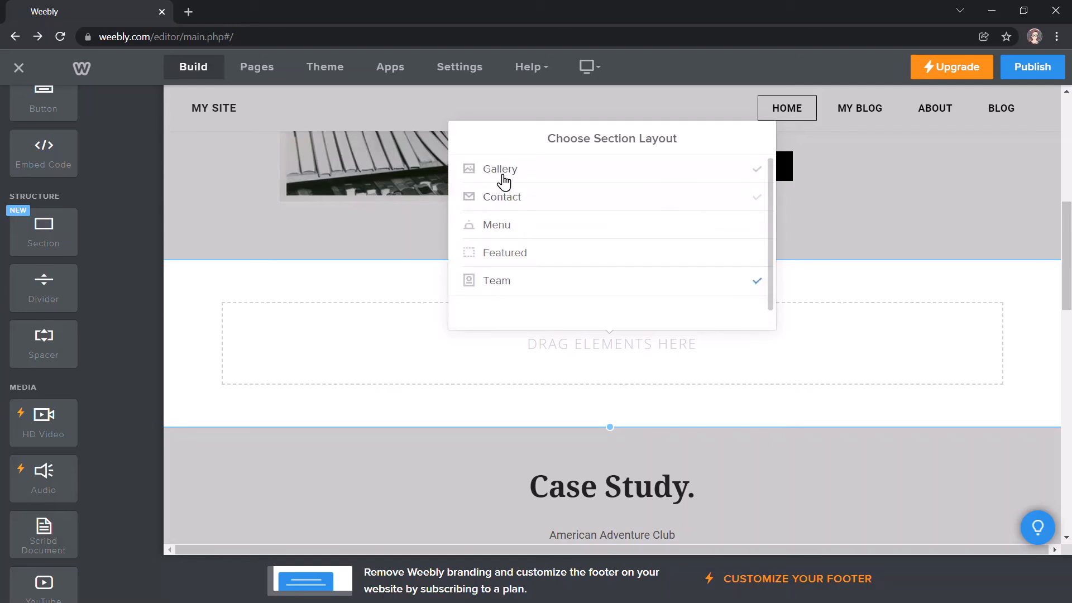
click(500, 173)
scroll(539, 273, down, 3)
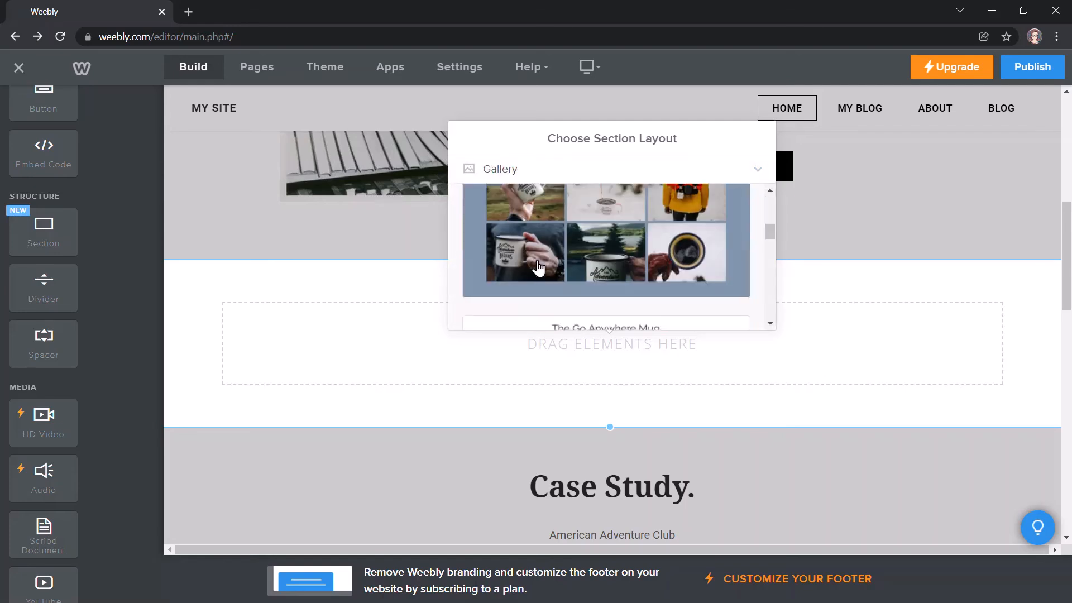
click(535, 255)
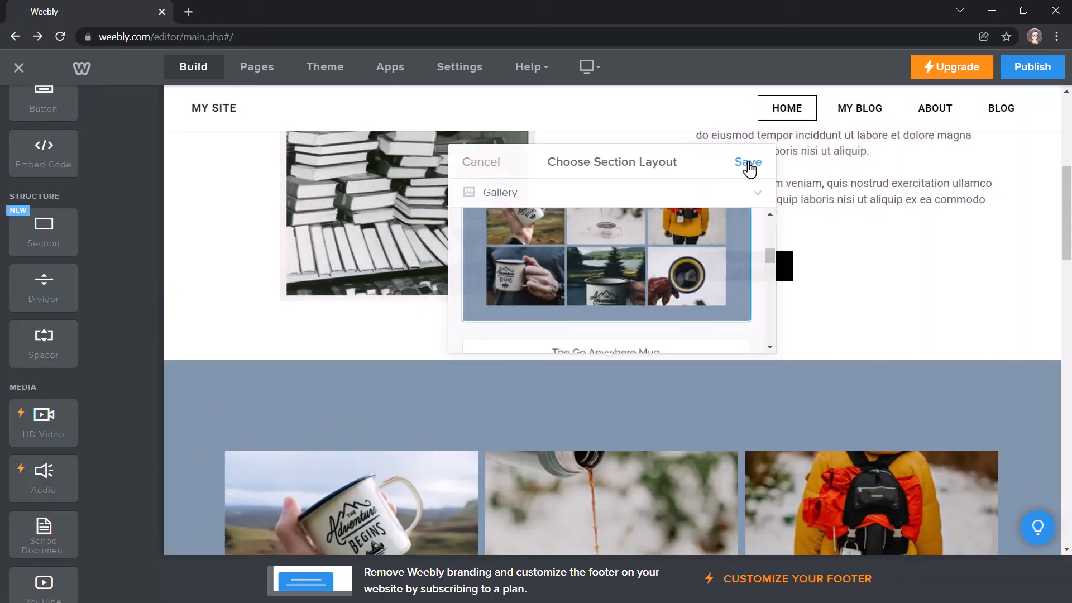
click(749, 163)
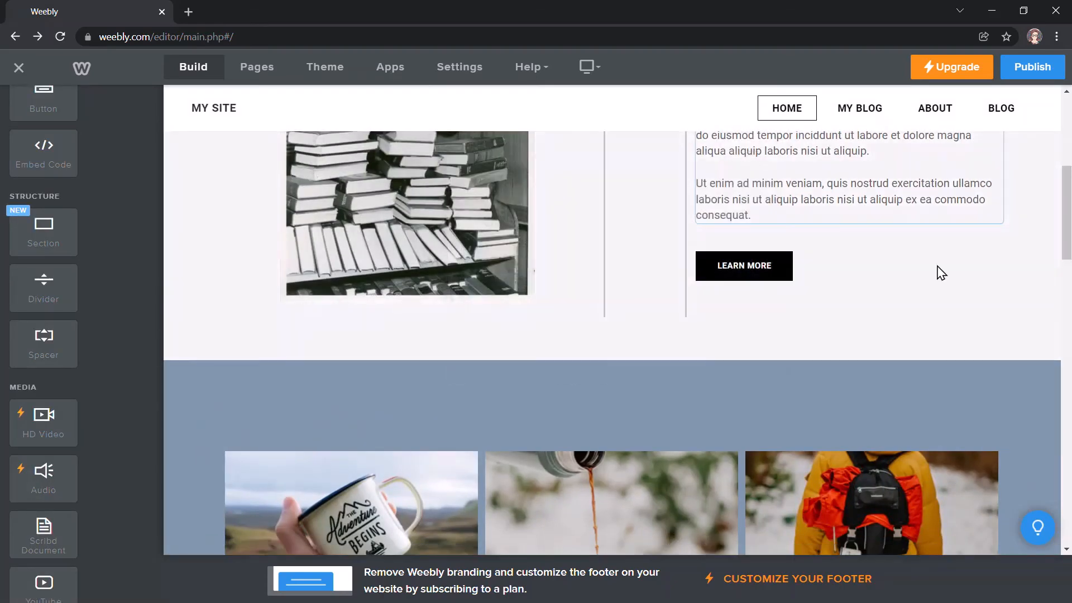
scroll(233, 296, down, 10)
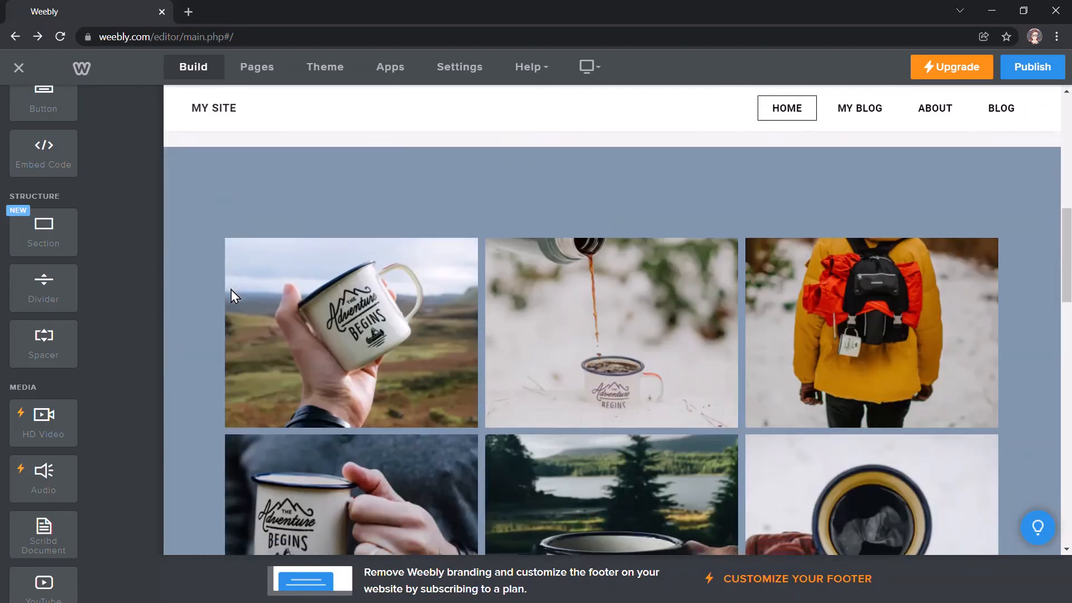
scroll(232, 296, down, 1)
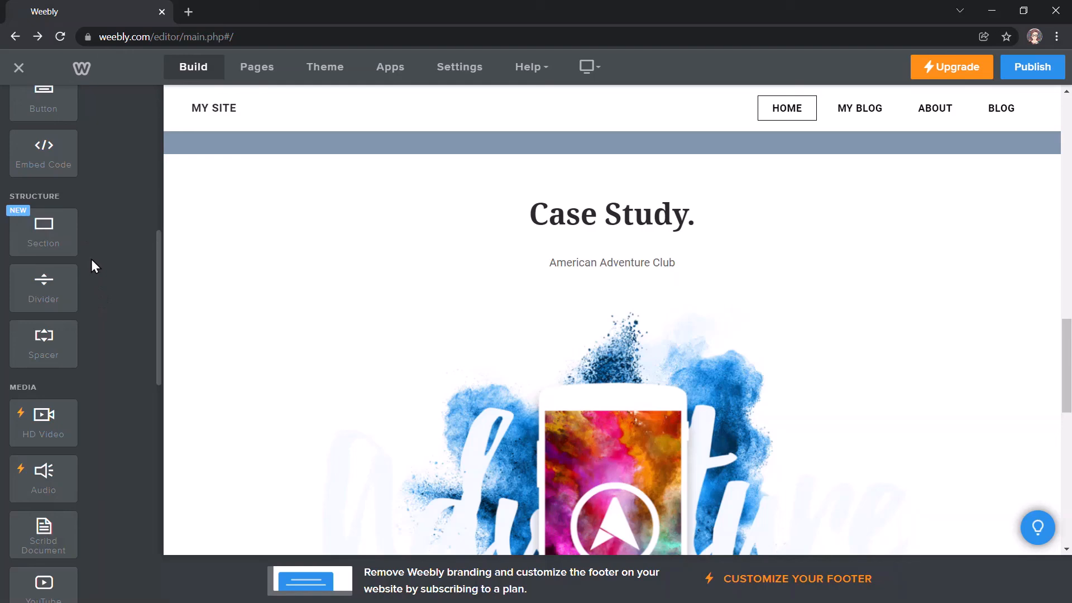
- Examine the available page elements in the Basic, Structure, Media, eCommerce, More and Installed Apps groups
scroll(92, 259, up, 5)
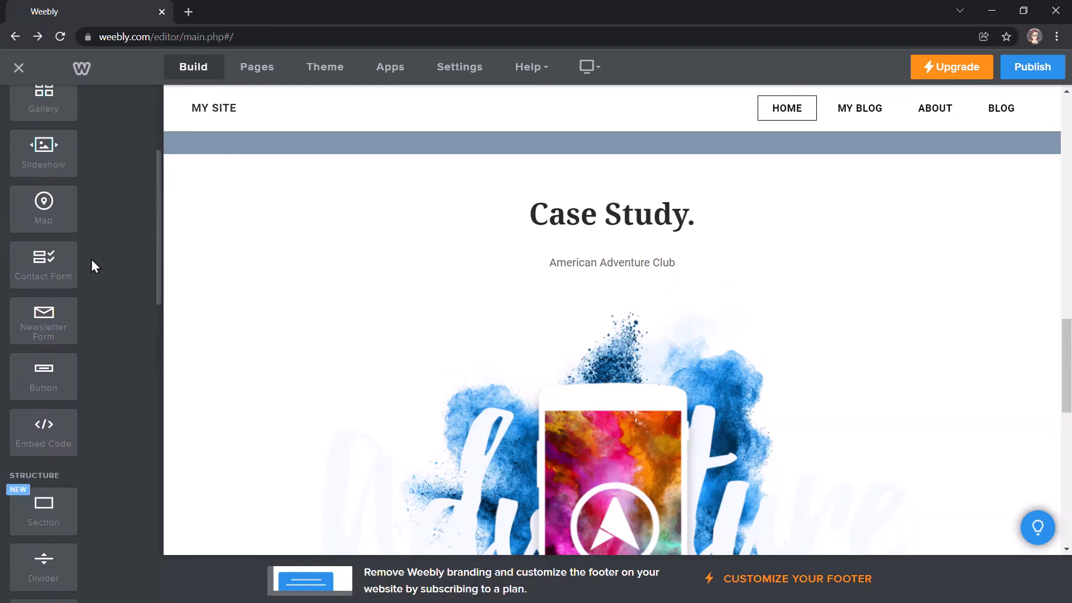
scroll(92, 260, up, 4)
scroll(91, 259, down, 3)
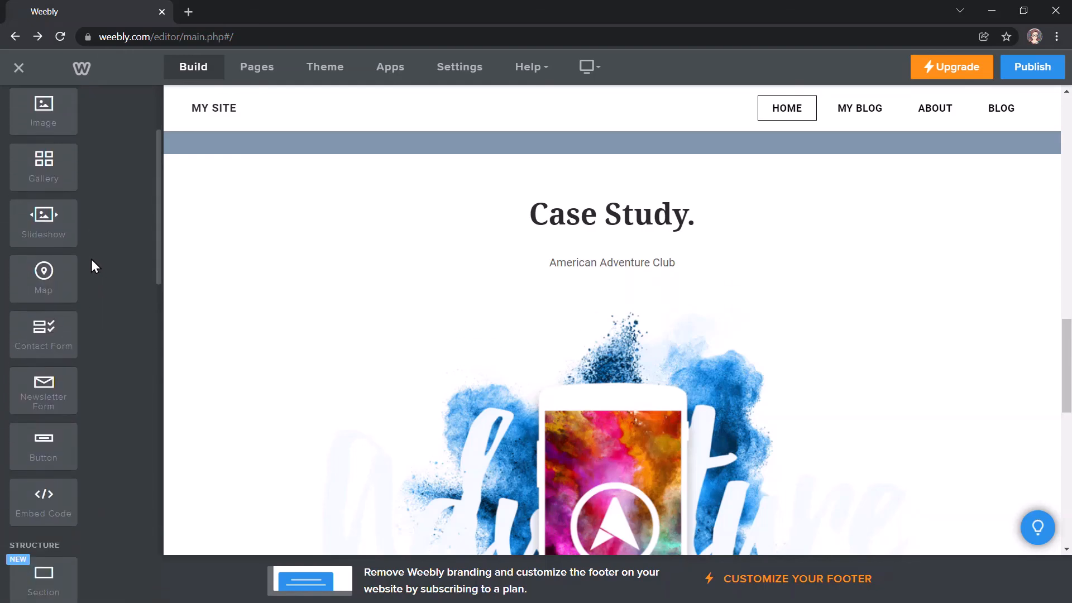
scroll(91, 259, down, 3)
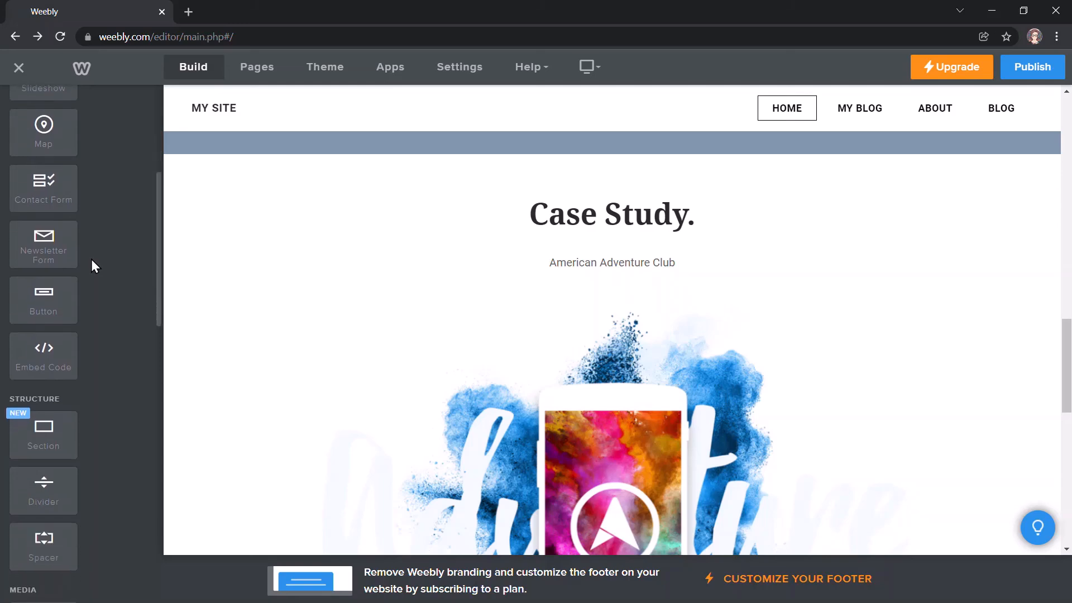
scroll(91, 259, down, 5)
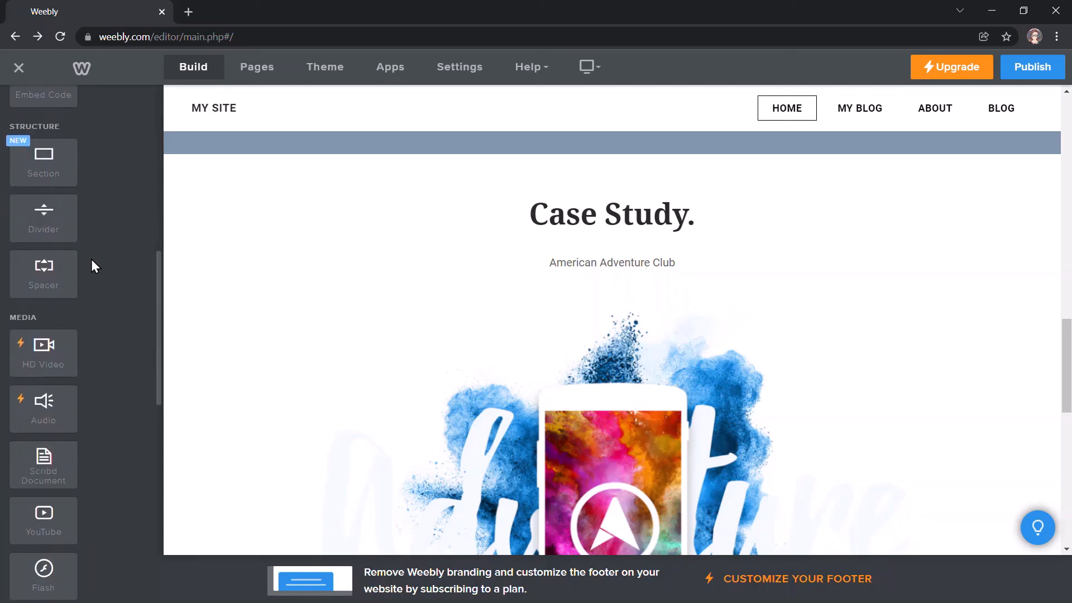
scroll(92, 259, down, 3)
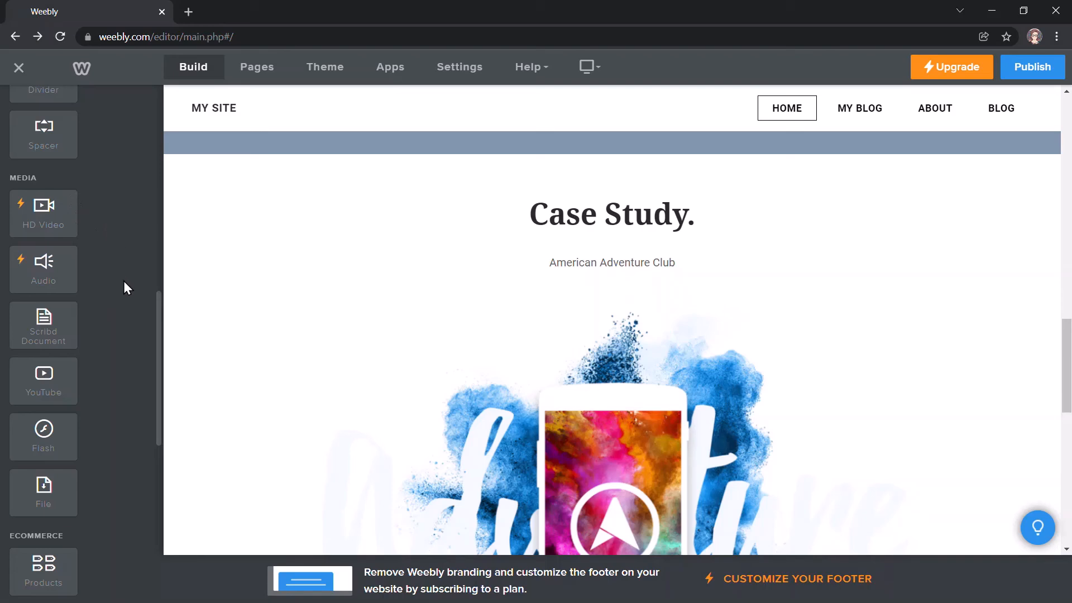
scroll(124, 281, down, 3)
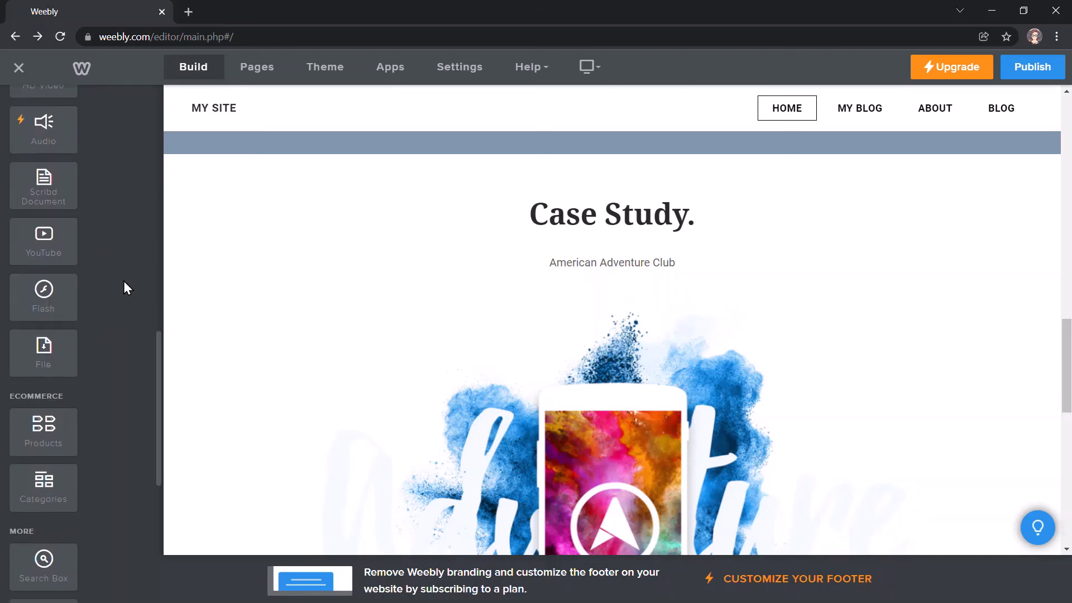
scroll(124, 282, down, 1)
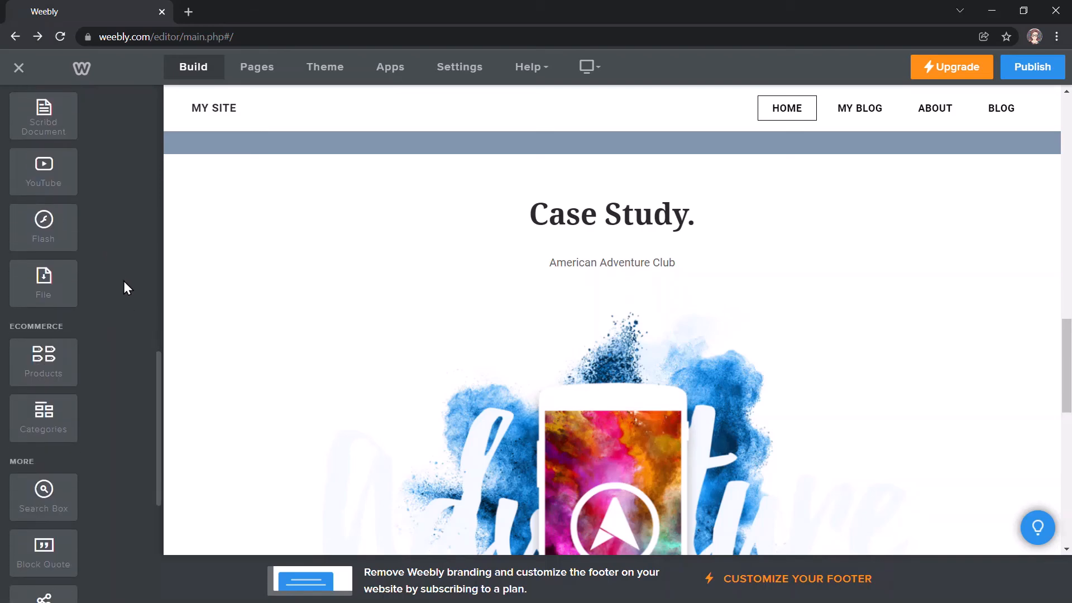
scroll(124, 287, down, 1)
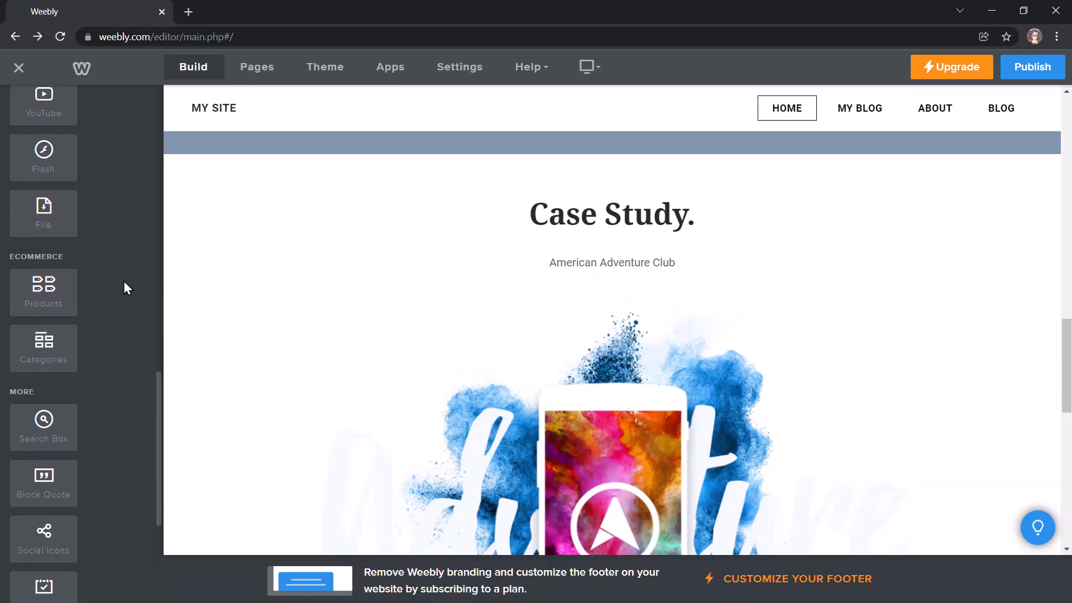
scroll(124, 287, down, 2)
scroll(124, 287, down, 3)
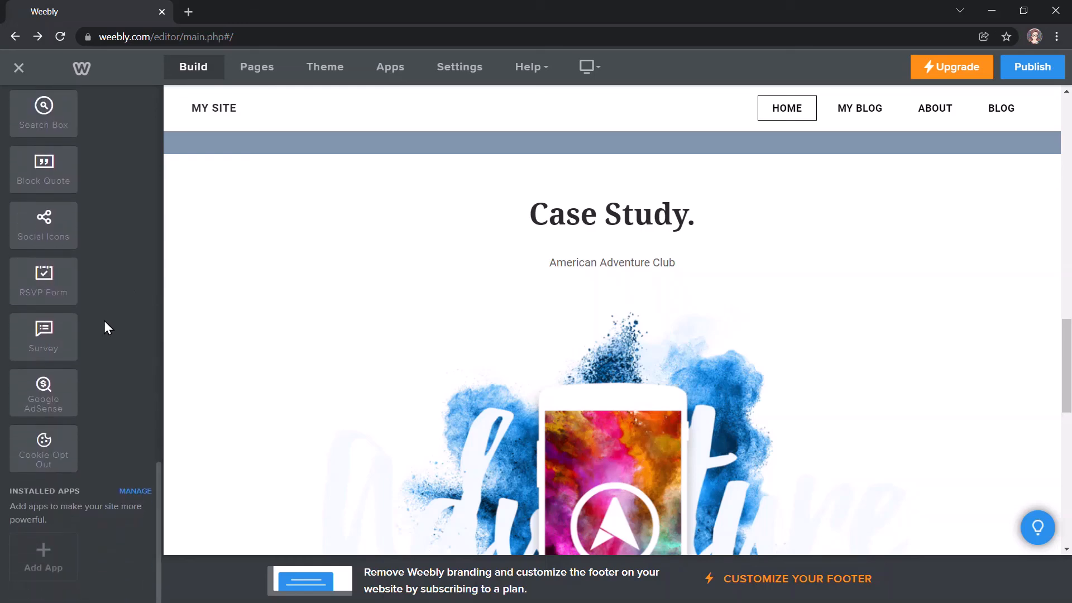
scroll(104, 321, up, 4)
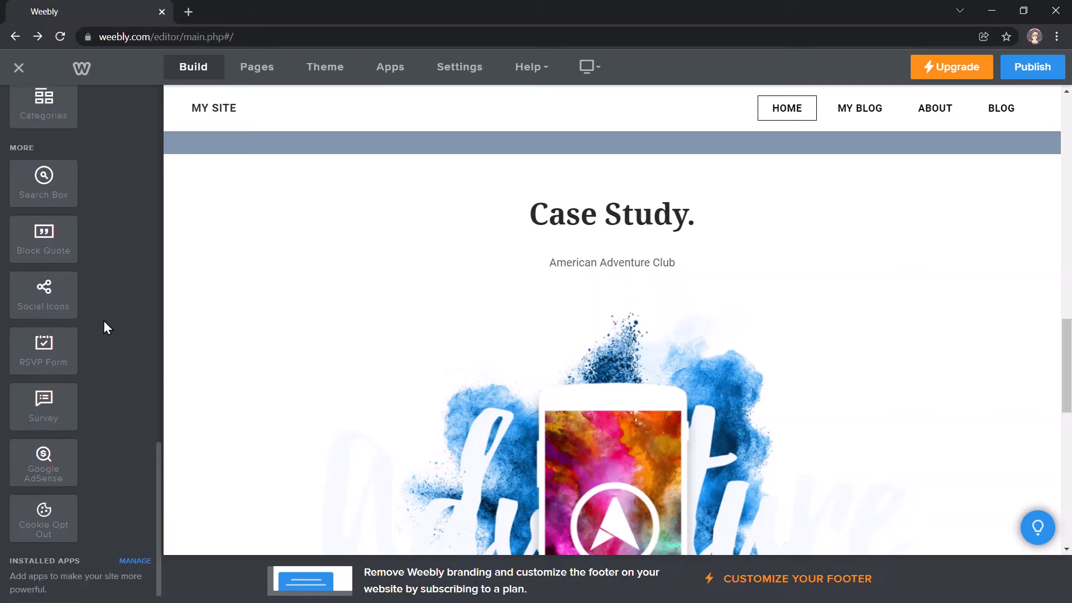
scroll(103, 324, up, 6)
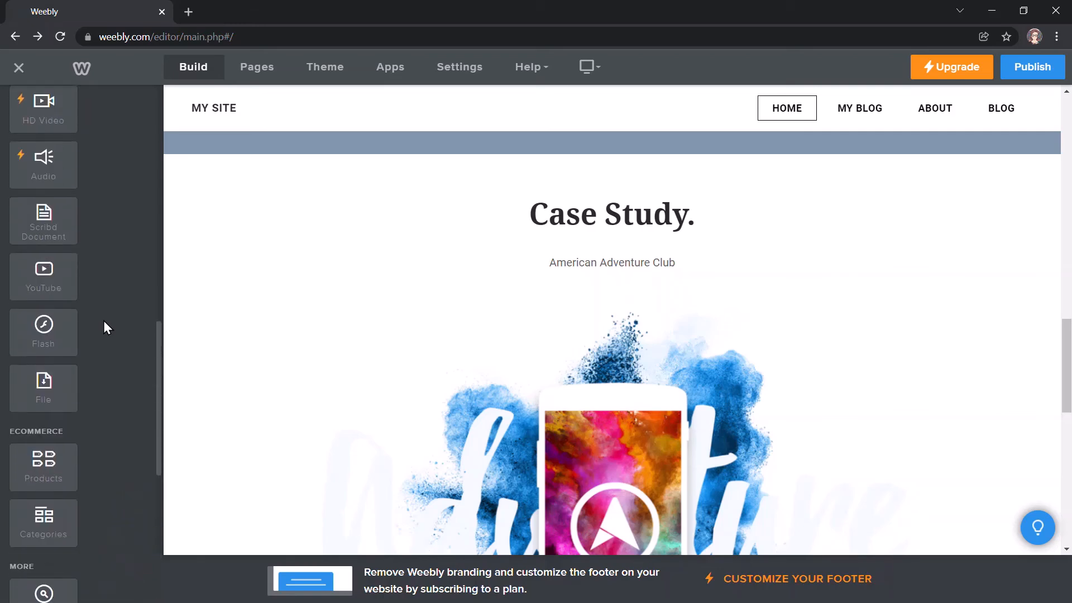
scroll(104, 327, up, 7)
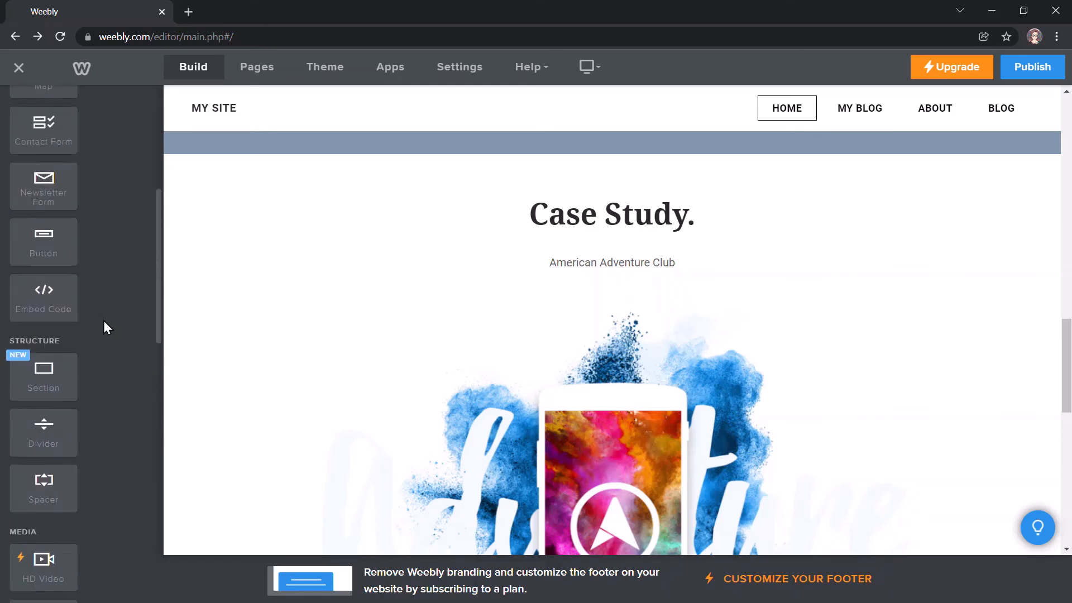
scroll(104, 327, up, 2)
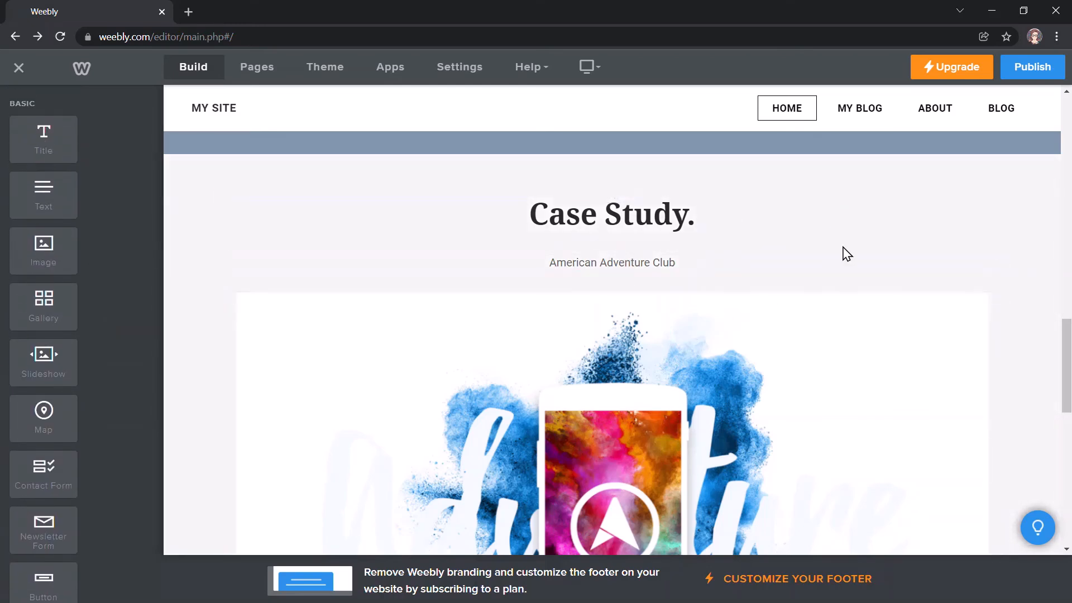
- Publish the website
scroll(849, 280, up, 1)
scroll(850, 282, up, 15)
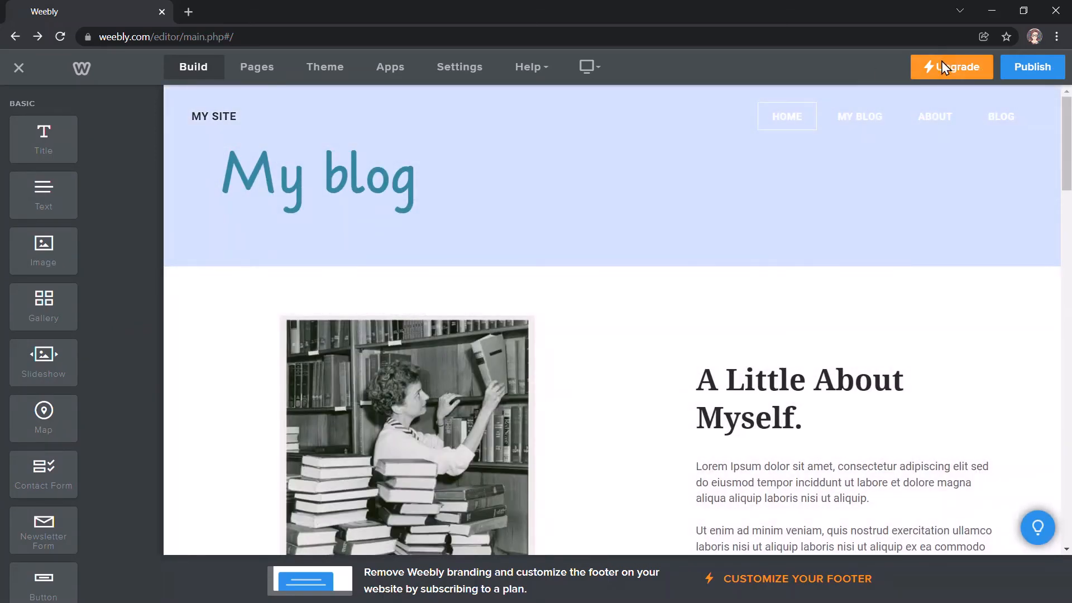
click(1033, 69)
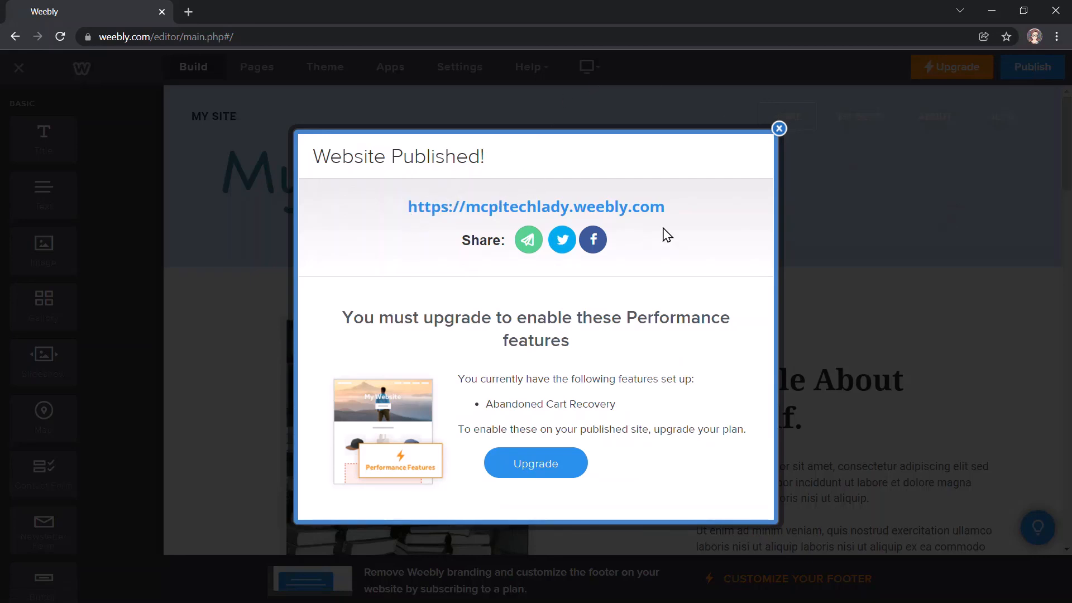
- Review the live site's Home page from the "My blog" header to the "Case Study." section, then close it and the publish confirmation
click(630, 211)
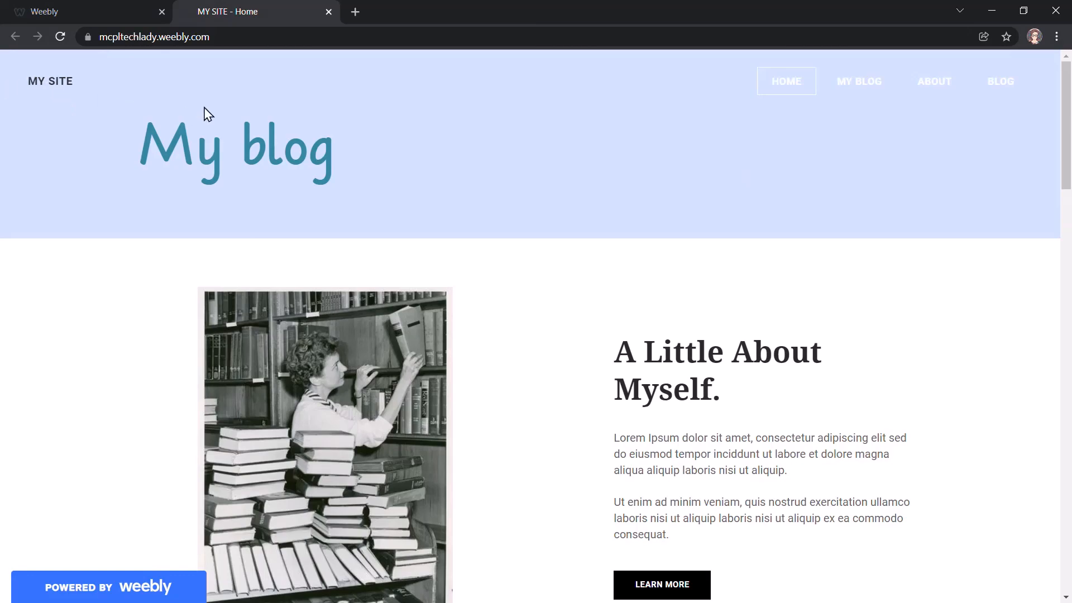
scroll(614, 230, down, 14)
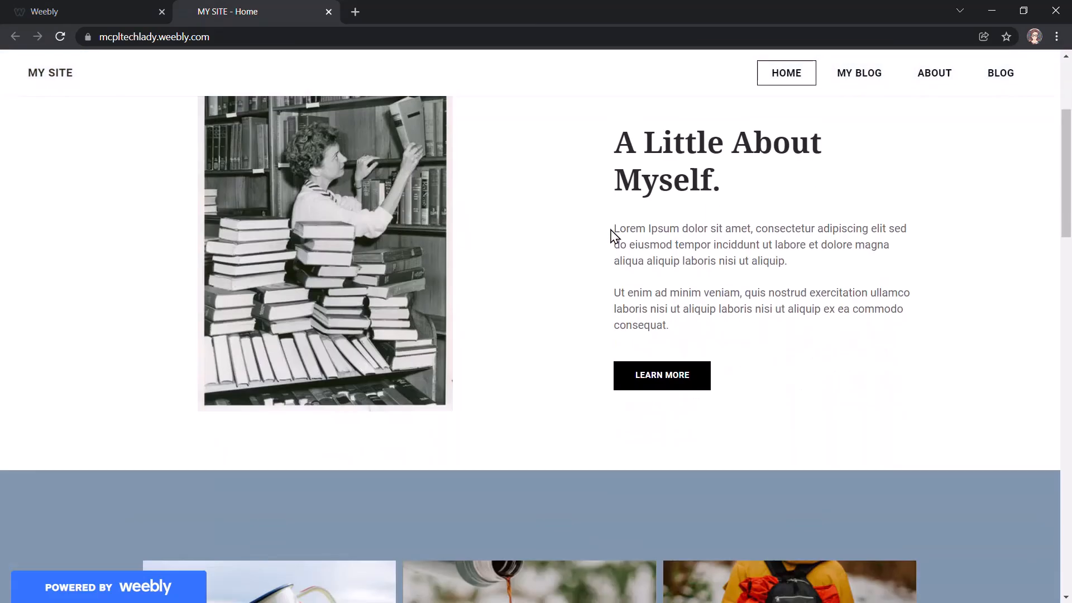
scroll(610, 230, down, 16)
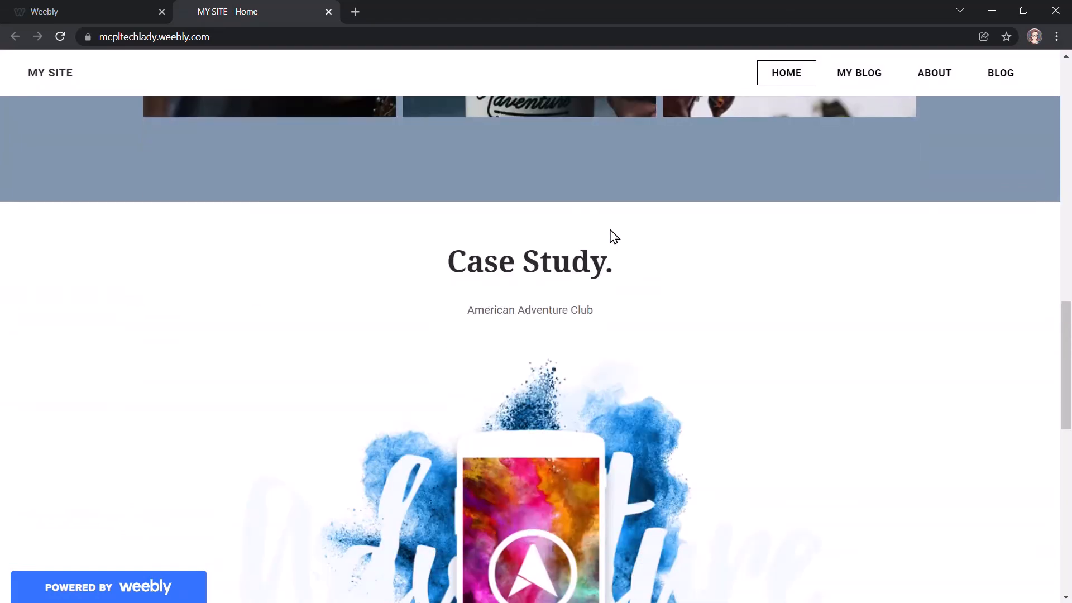
scroll(613, 237, up, 20)
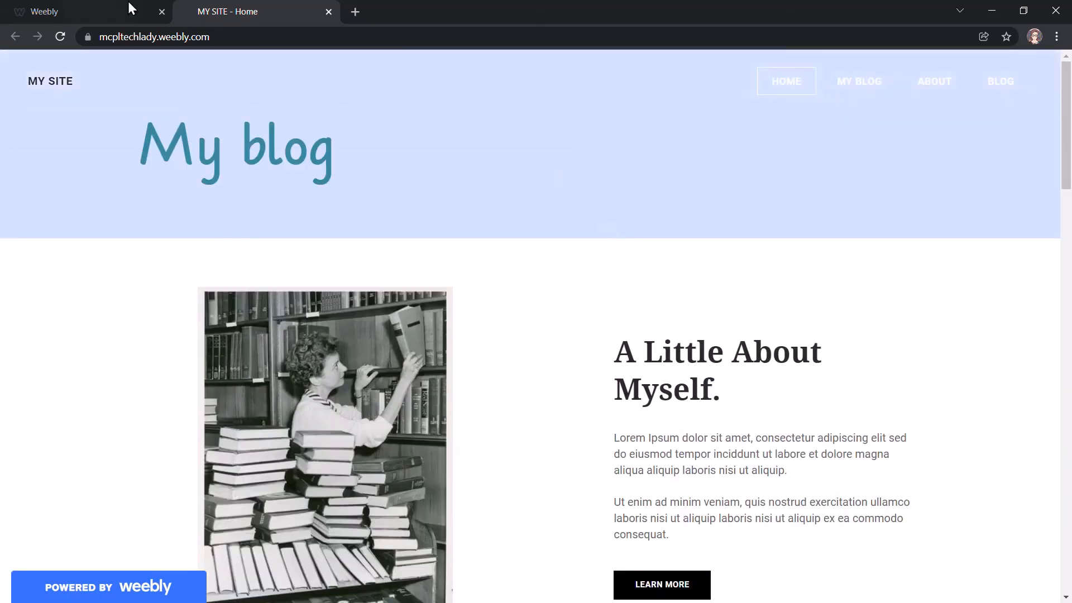
click(328, 11)
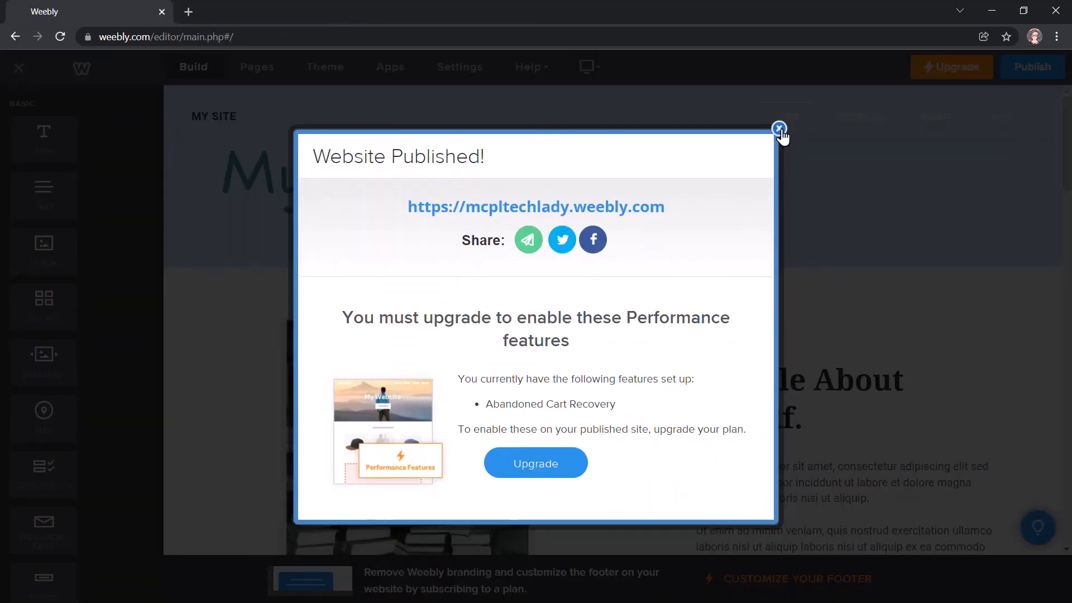
click(779, 129)
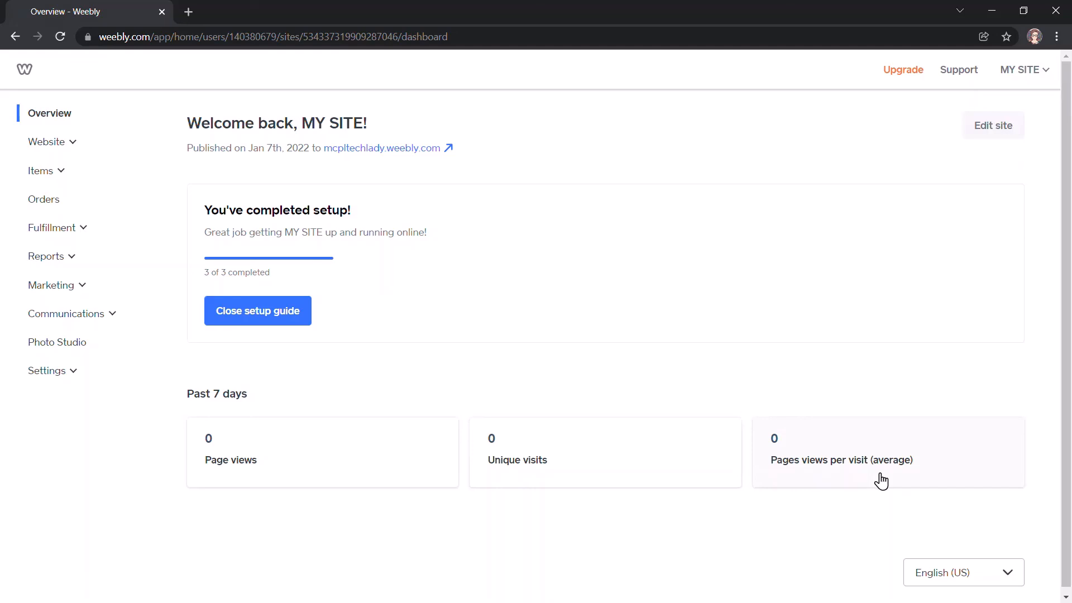
- Examine the site dashboard's Website, Items, Fulfillment, Reports and Marketing options
click(48, 143)
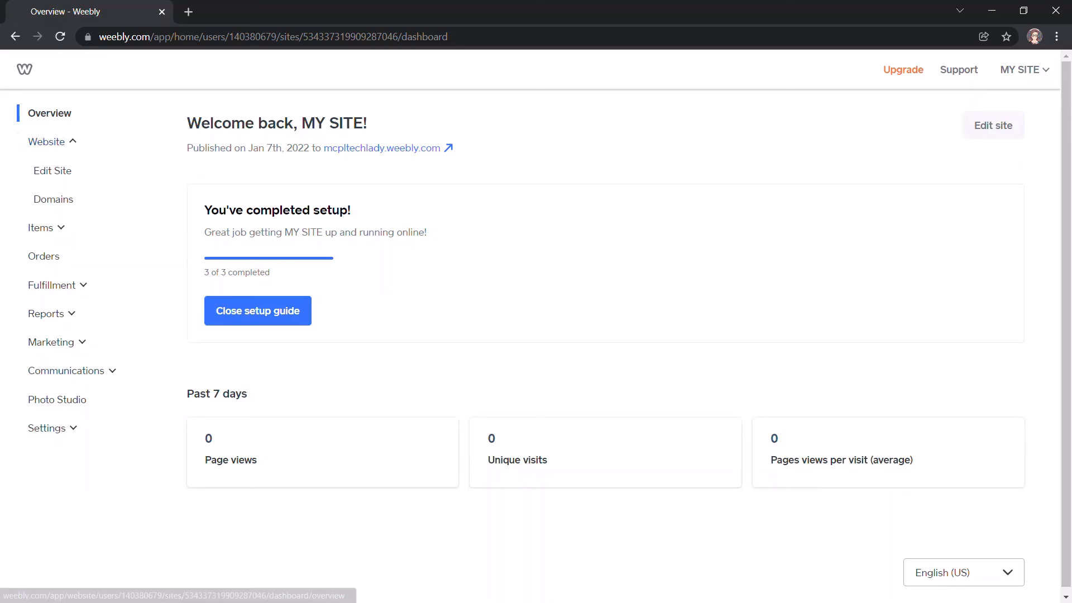
click(46, 227)
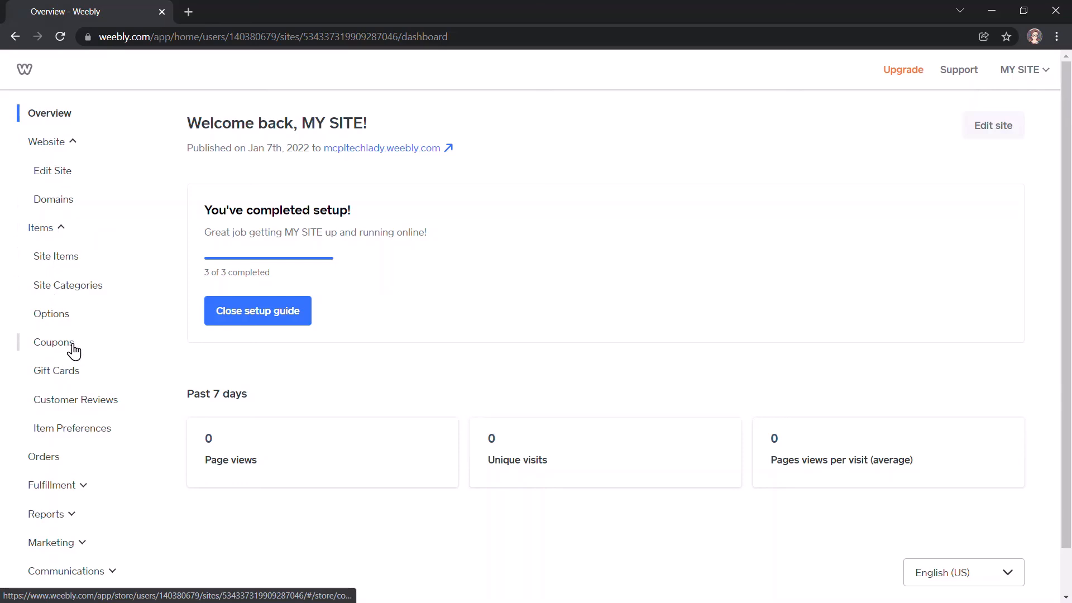
scroll(78, 363, down, 1)
click(83, 437)
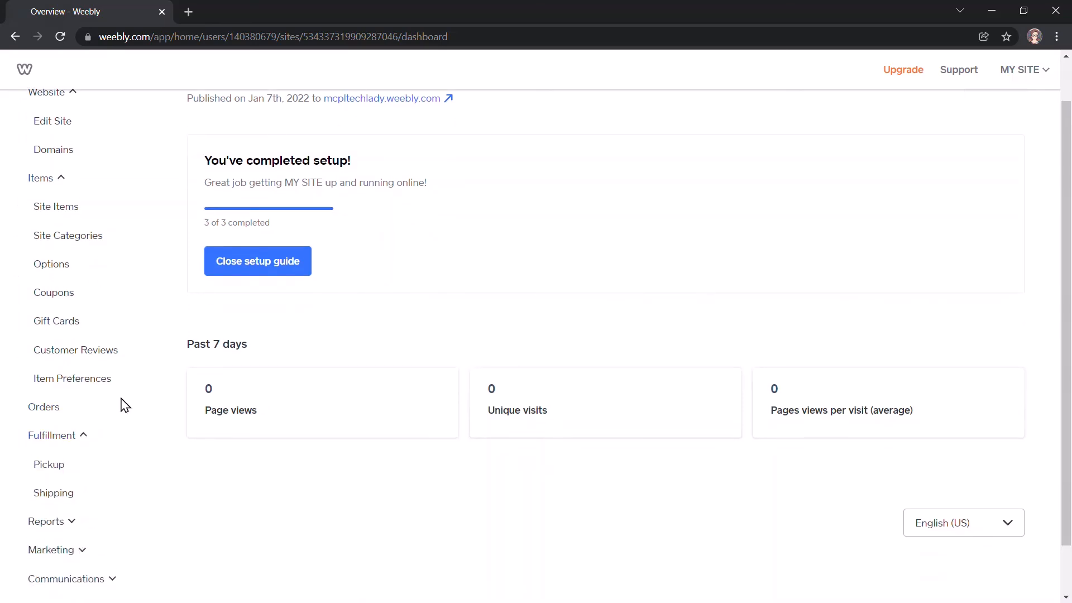
scroll(123, 402, down, 1)
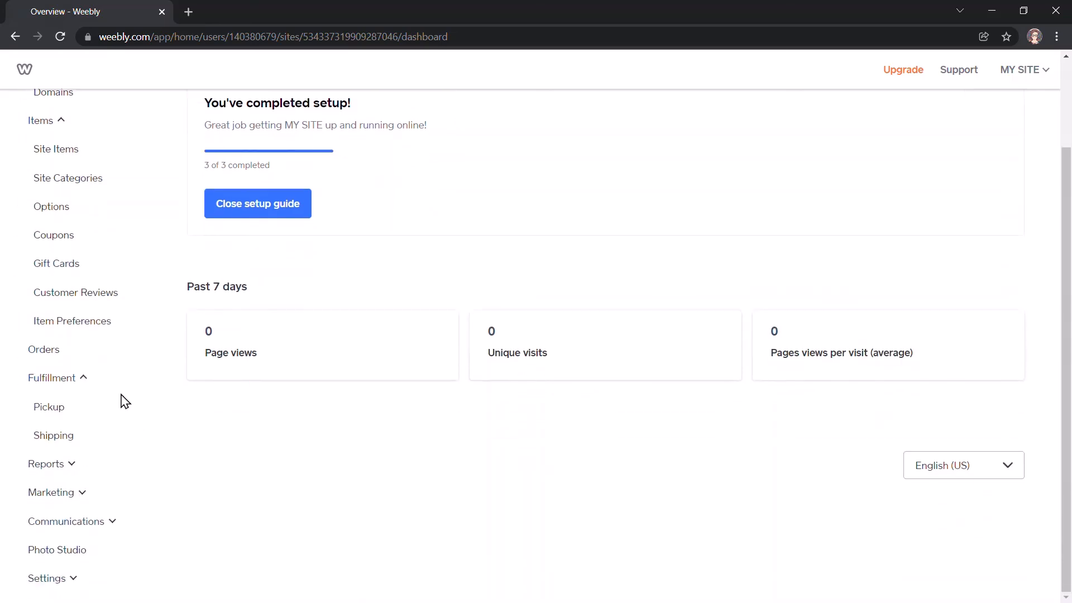
click(58, 498)
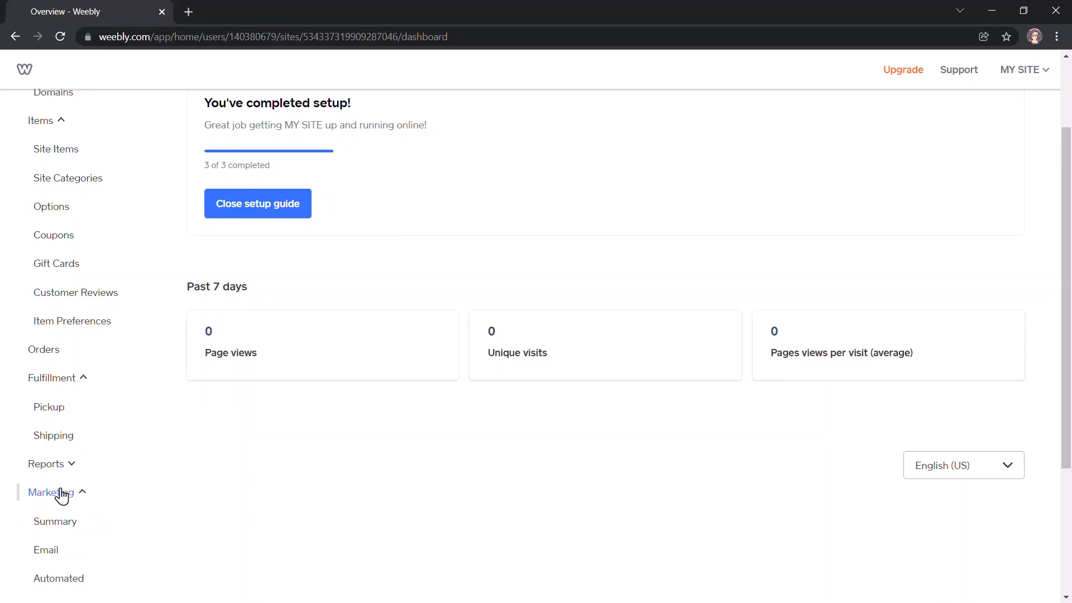
click(53, 466)
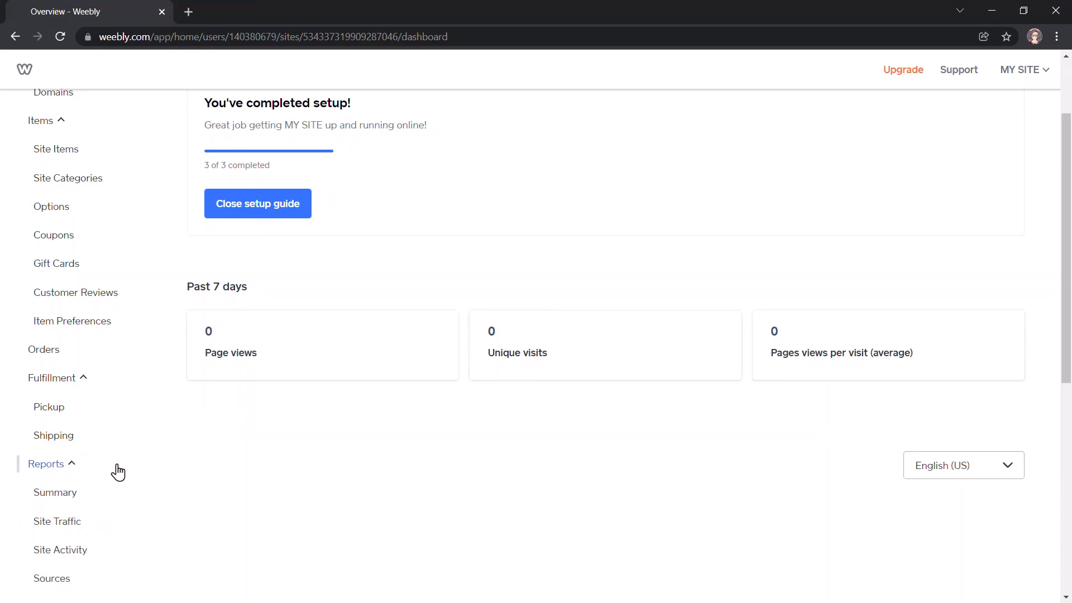
scroll(117, 472, down, 8)
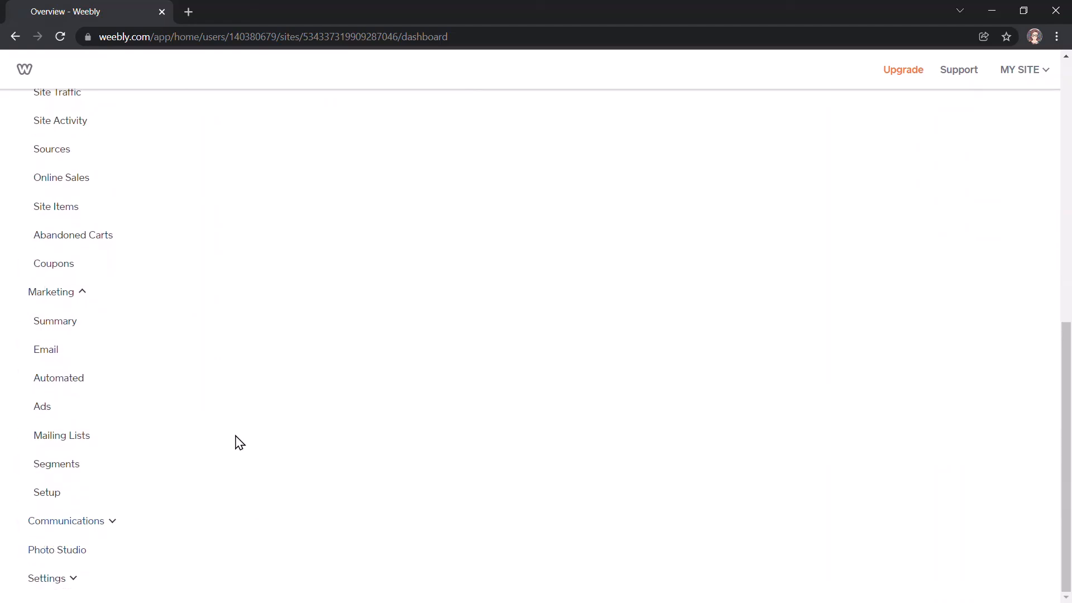
- Reopen the site in the editor from the dashboard overview
scroll(237, 446, up, 10)
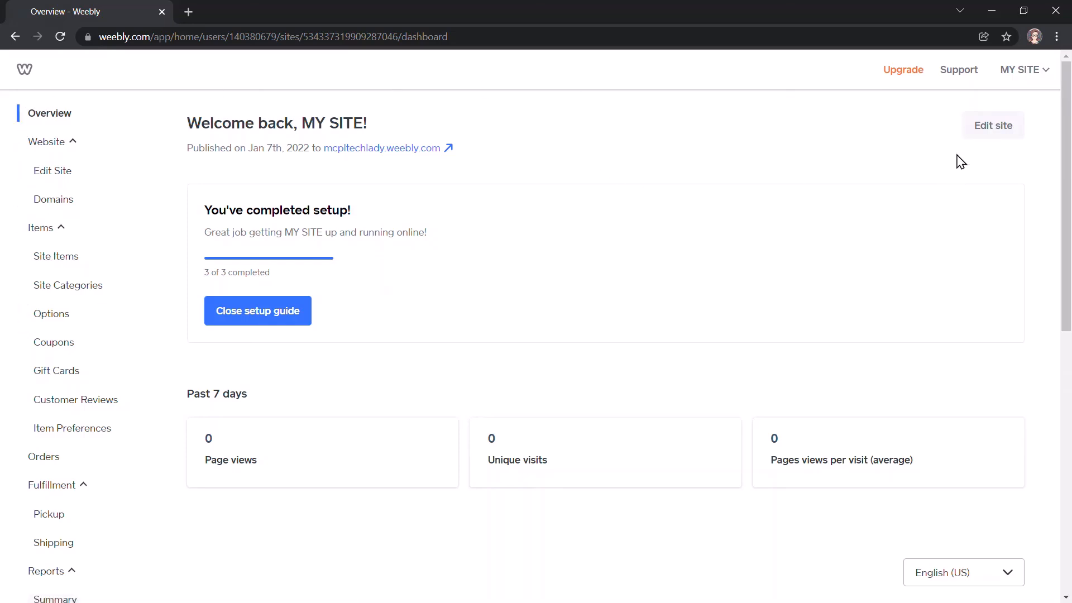
click(999, 129)
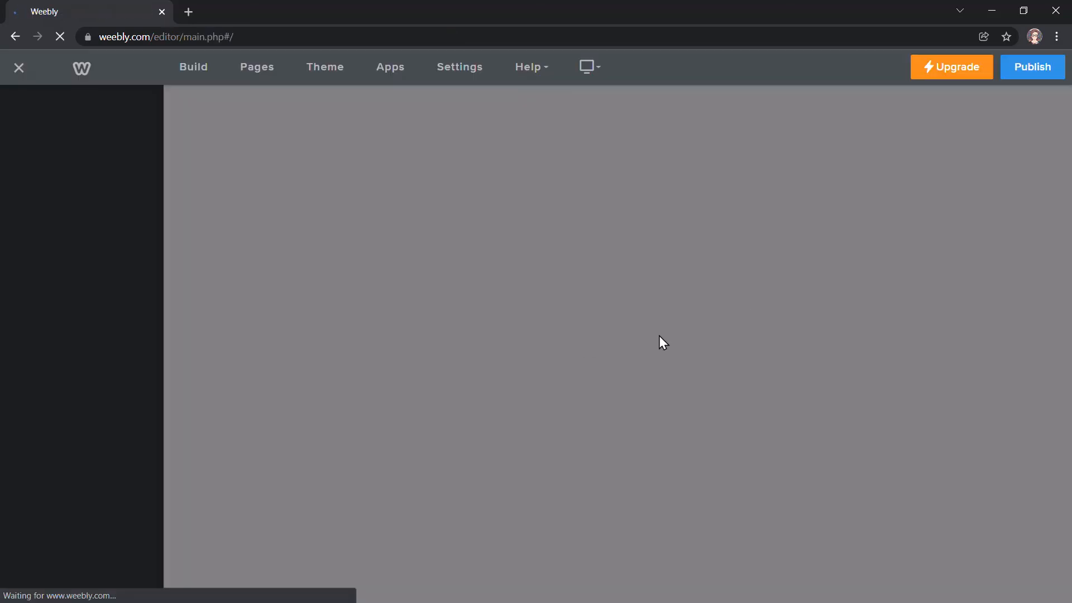